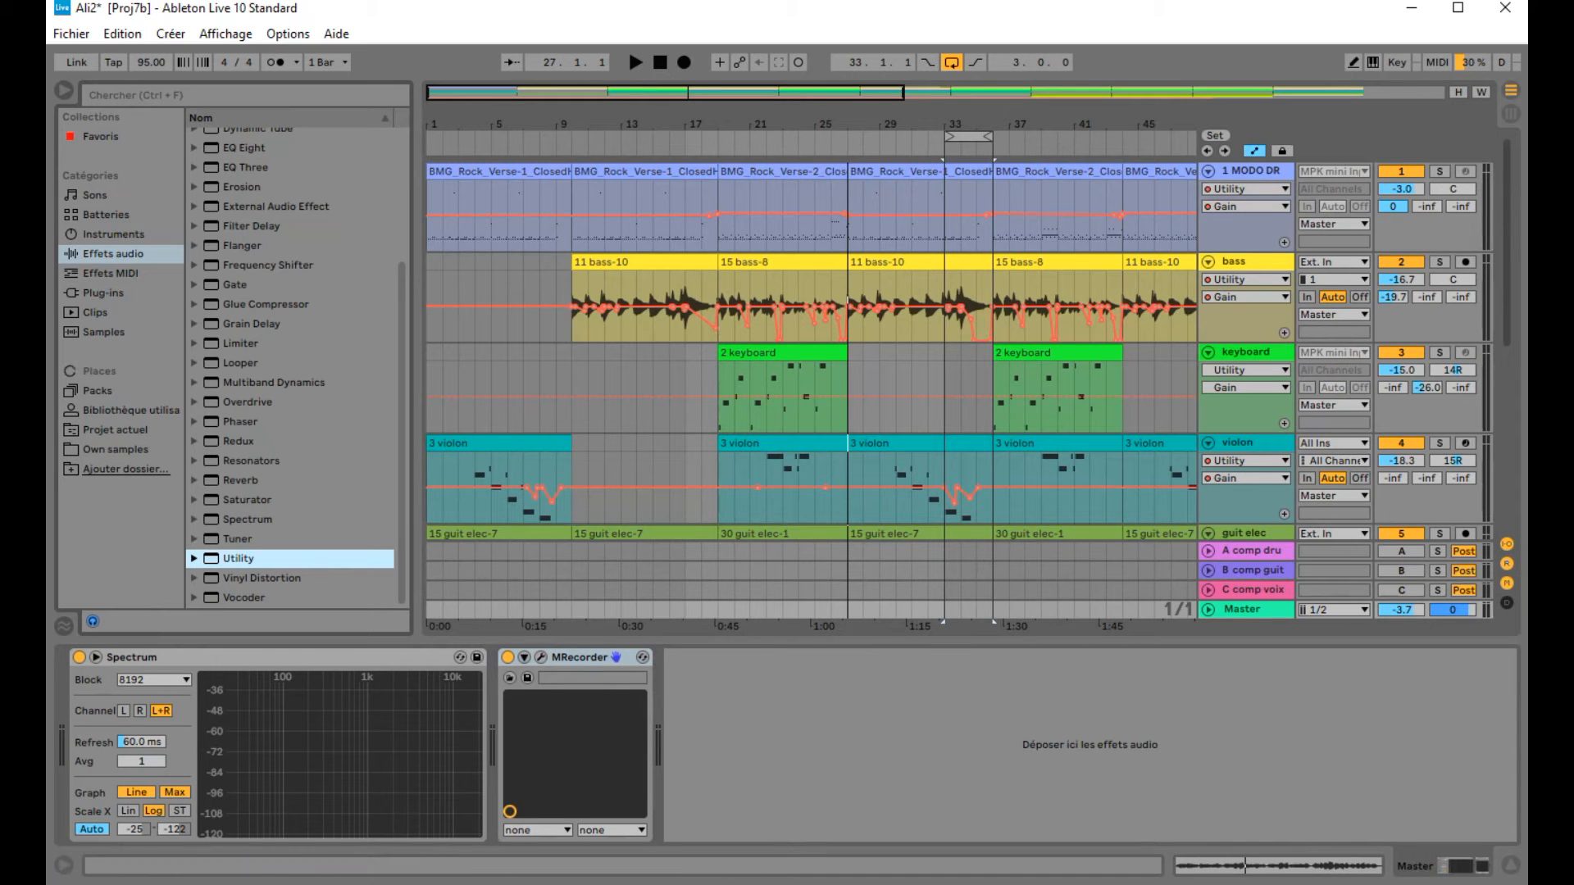
left_click(1510, 115)
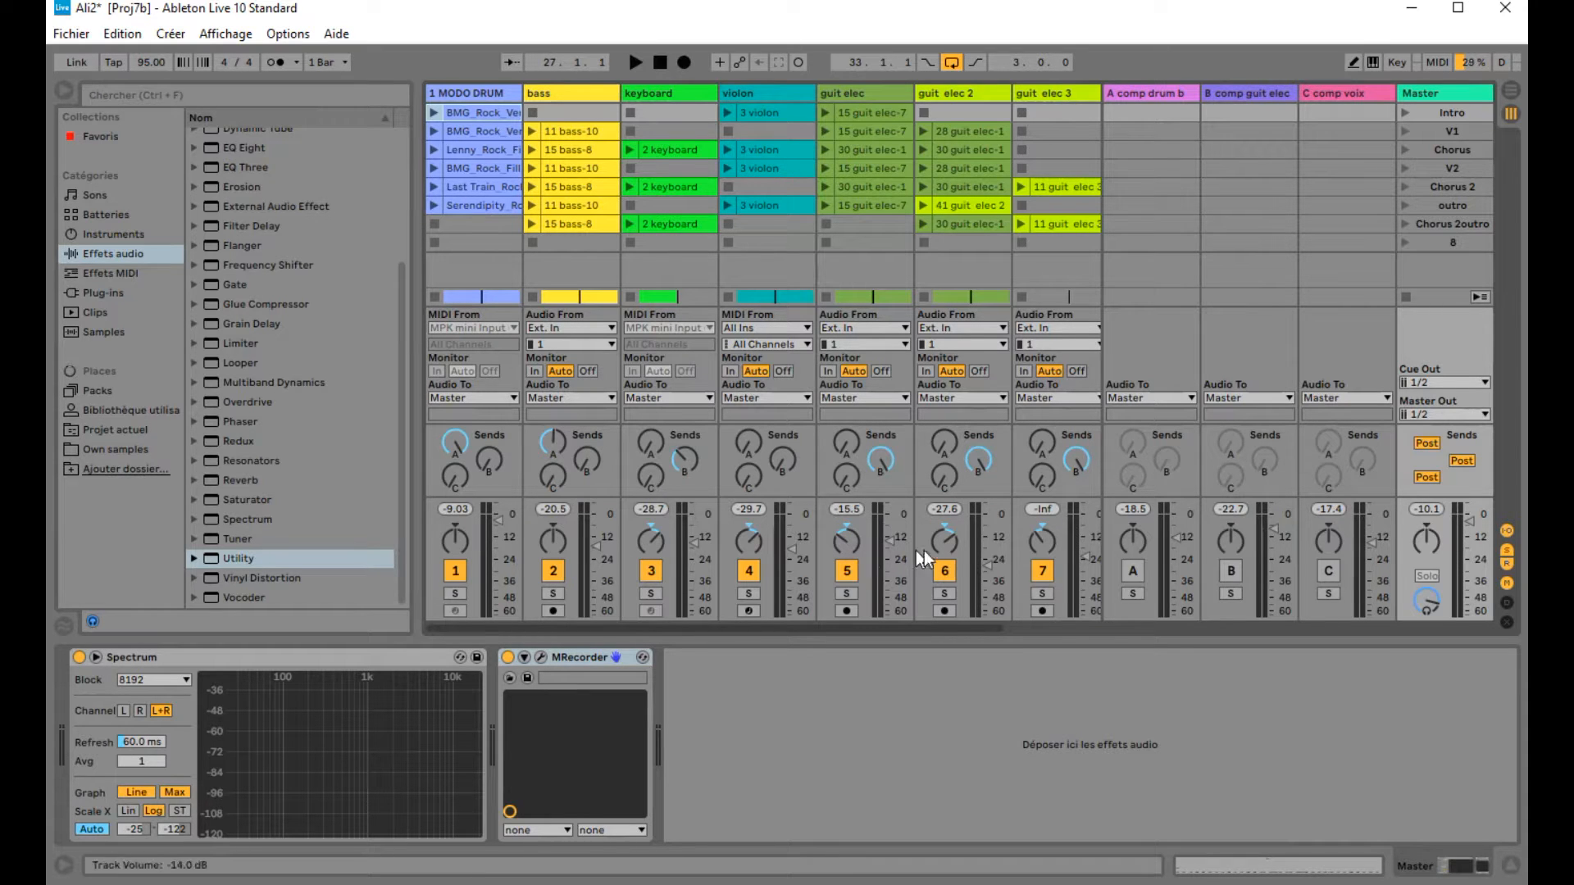
left_click(1512, 92)
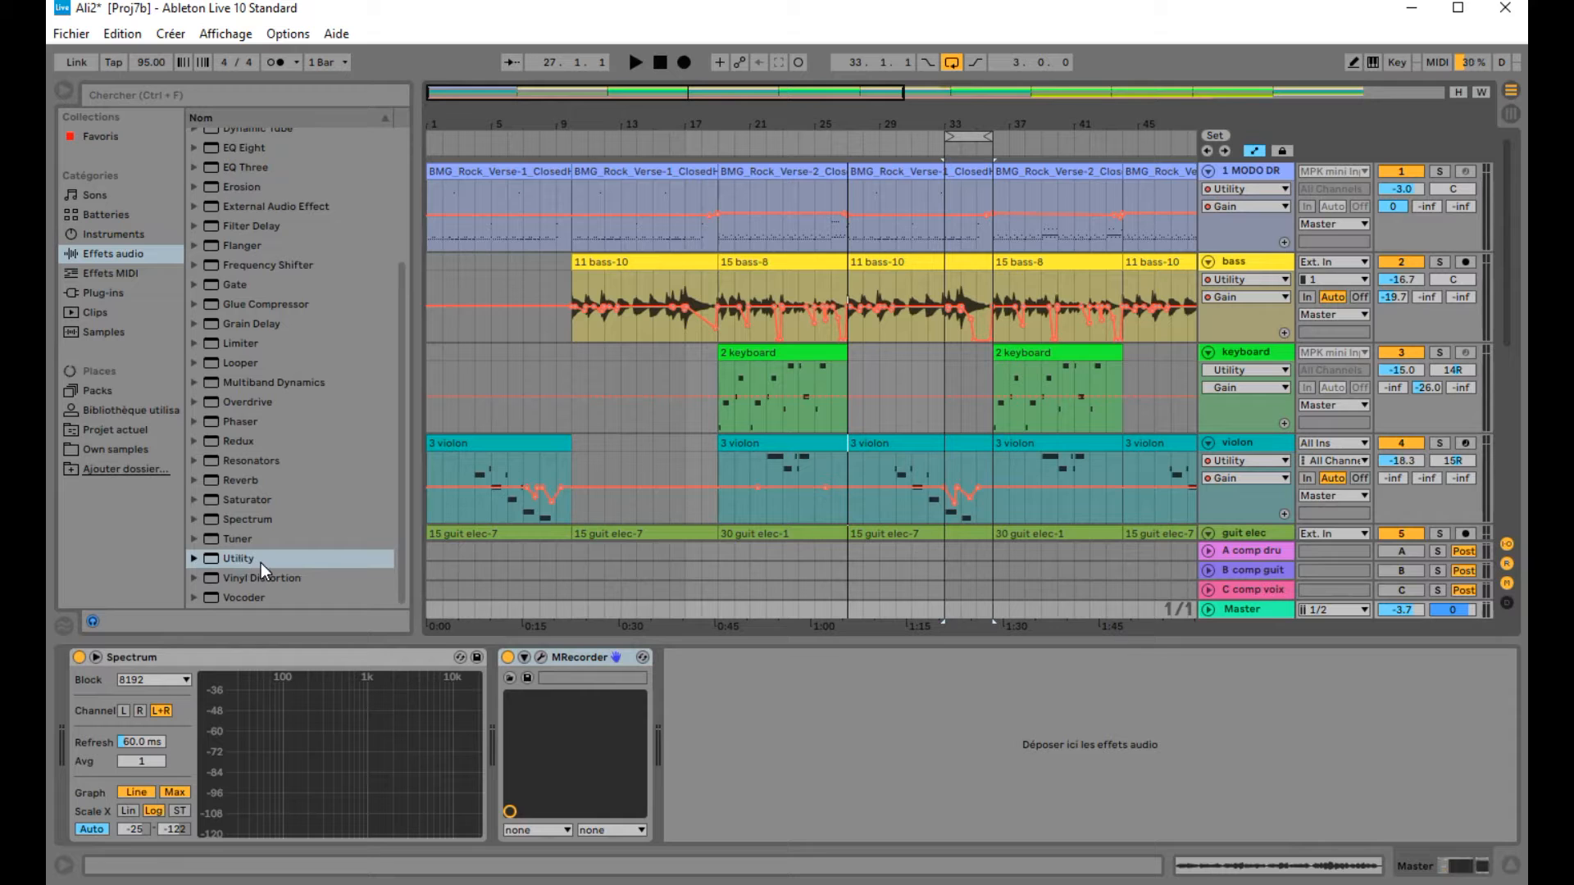
Step: Add a second Utility audio effect to the end of the bass track's device chain
left_click_drag(236, 562, 1238, 312)
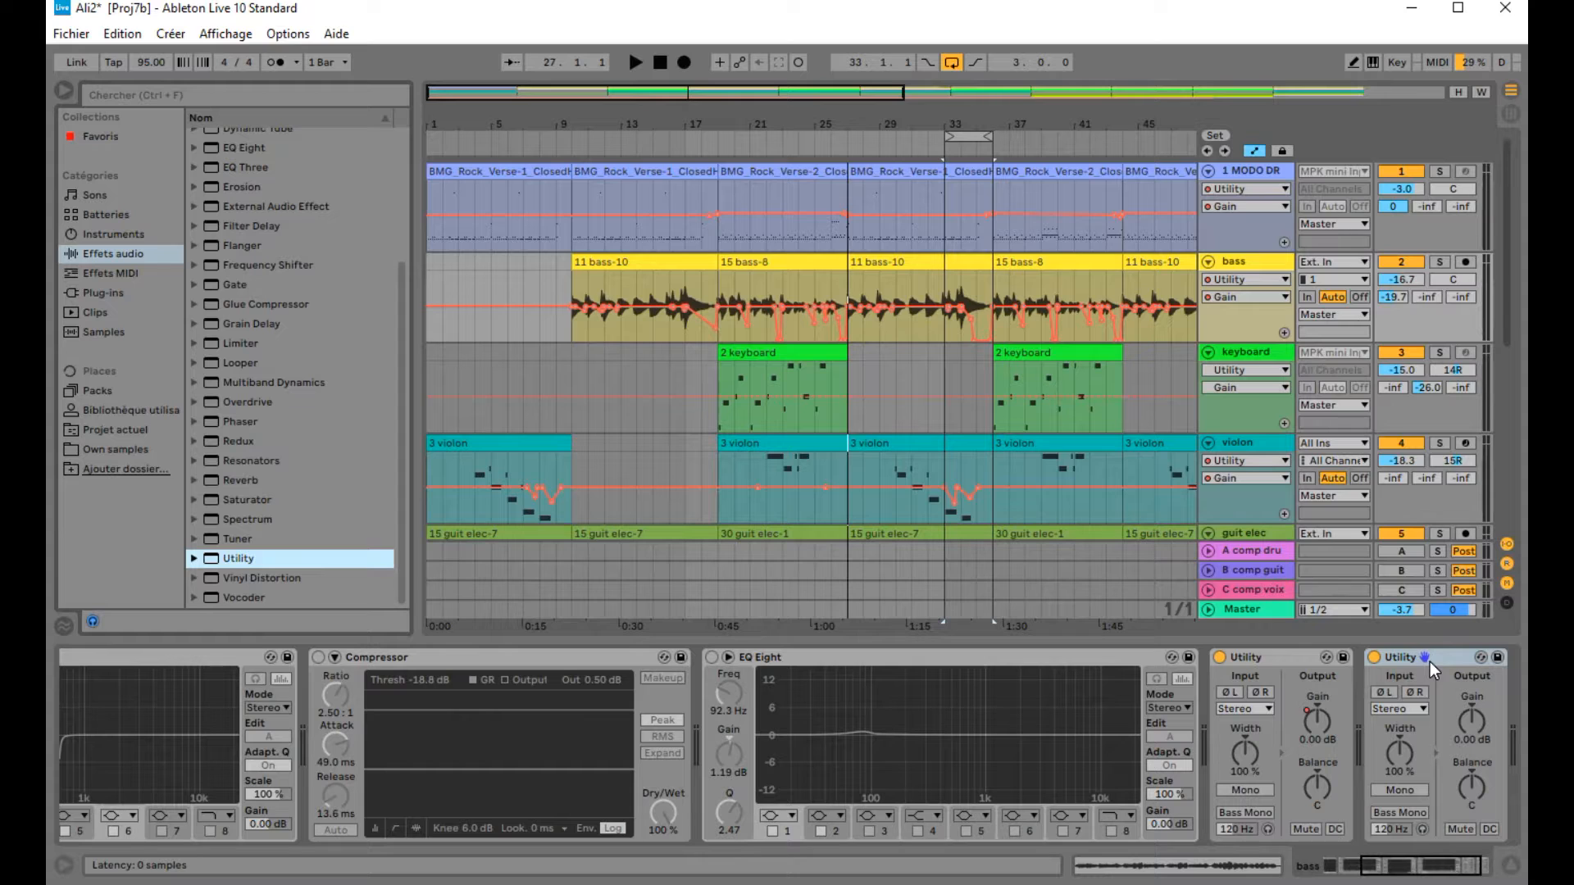
left_click(1474, 720)
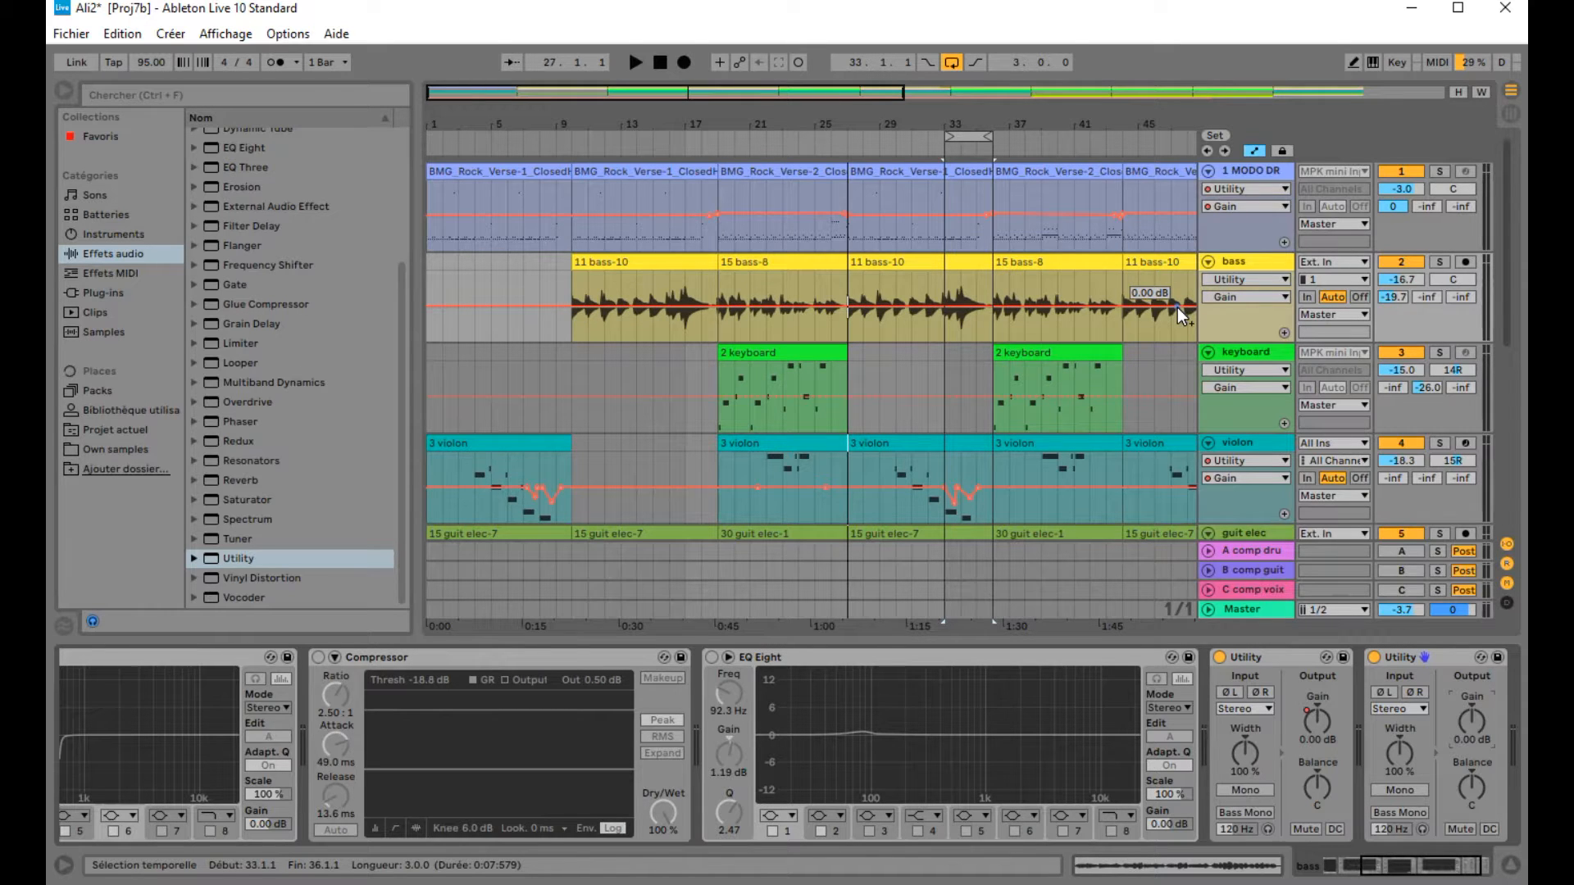
Step: Delete the newly added second Utility device from the bass track's chain
left_click(1253, 151)
left_click(1252, 151)
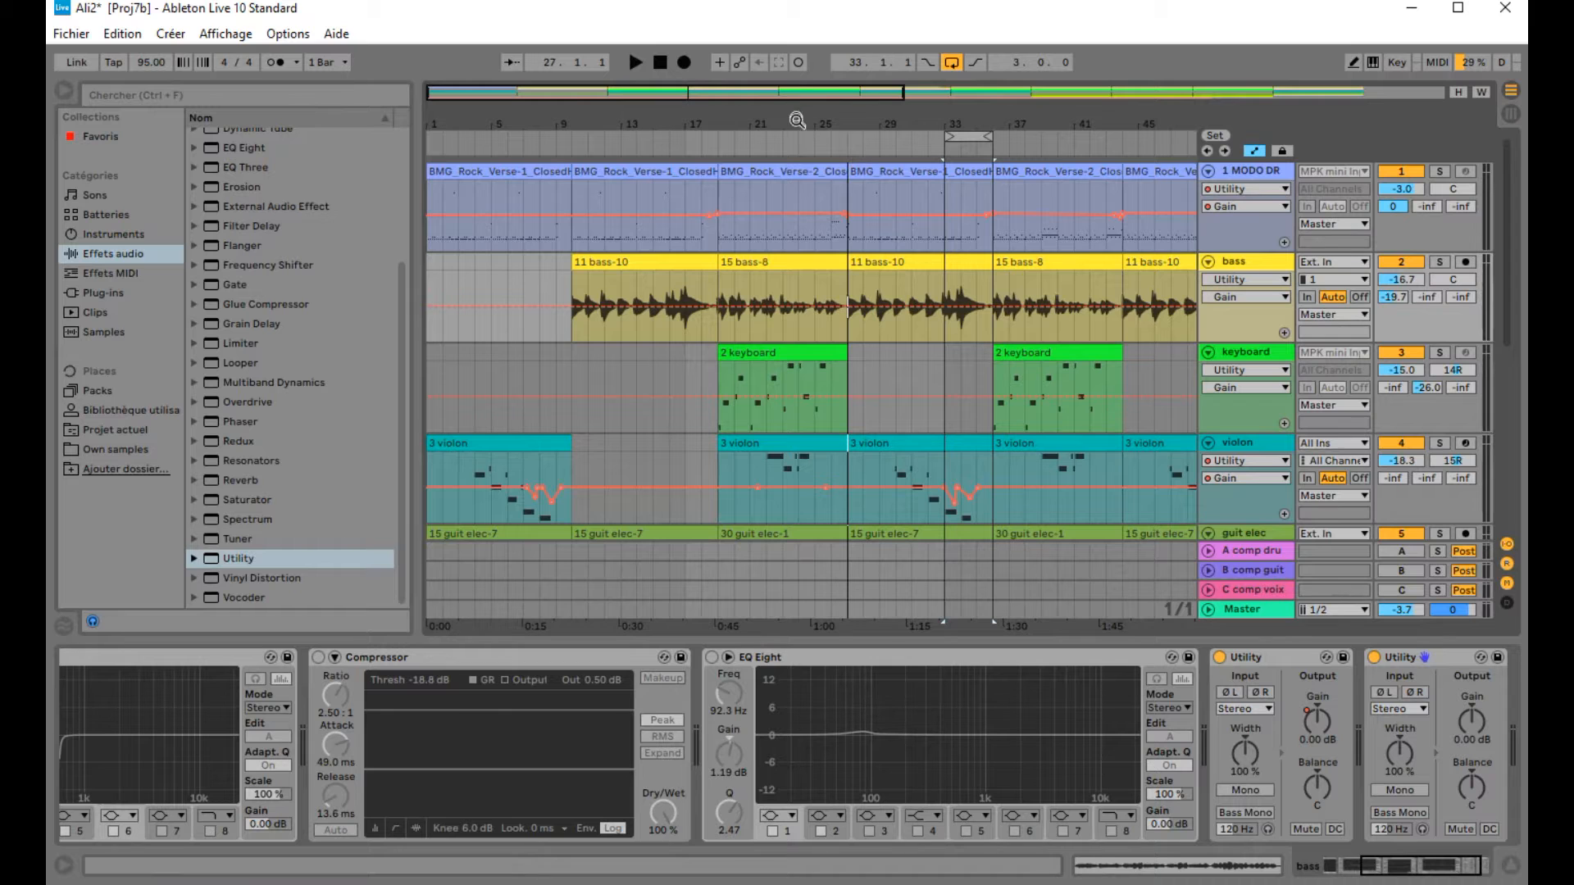
left_click_drag(828, 122, 811, 205)
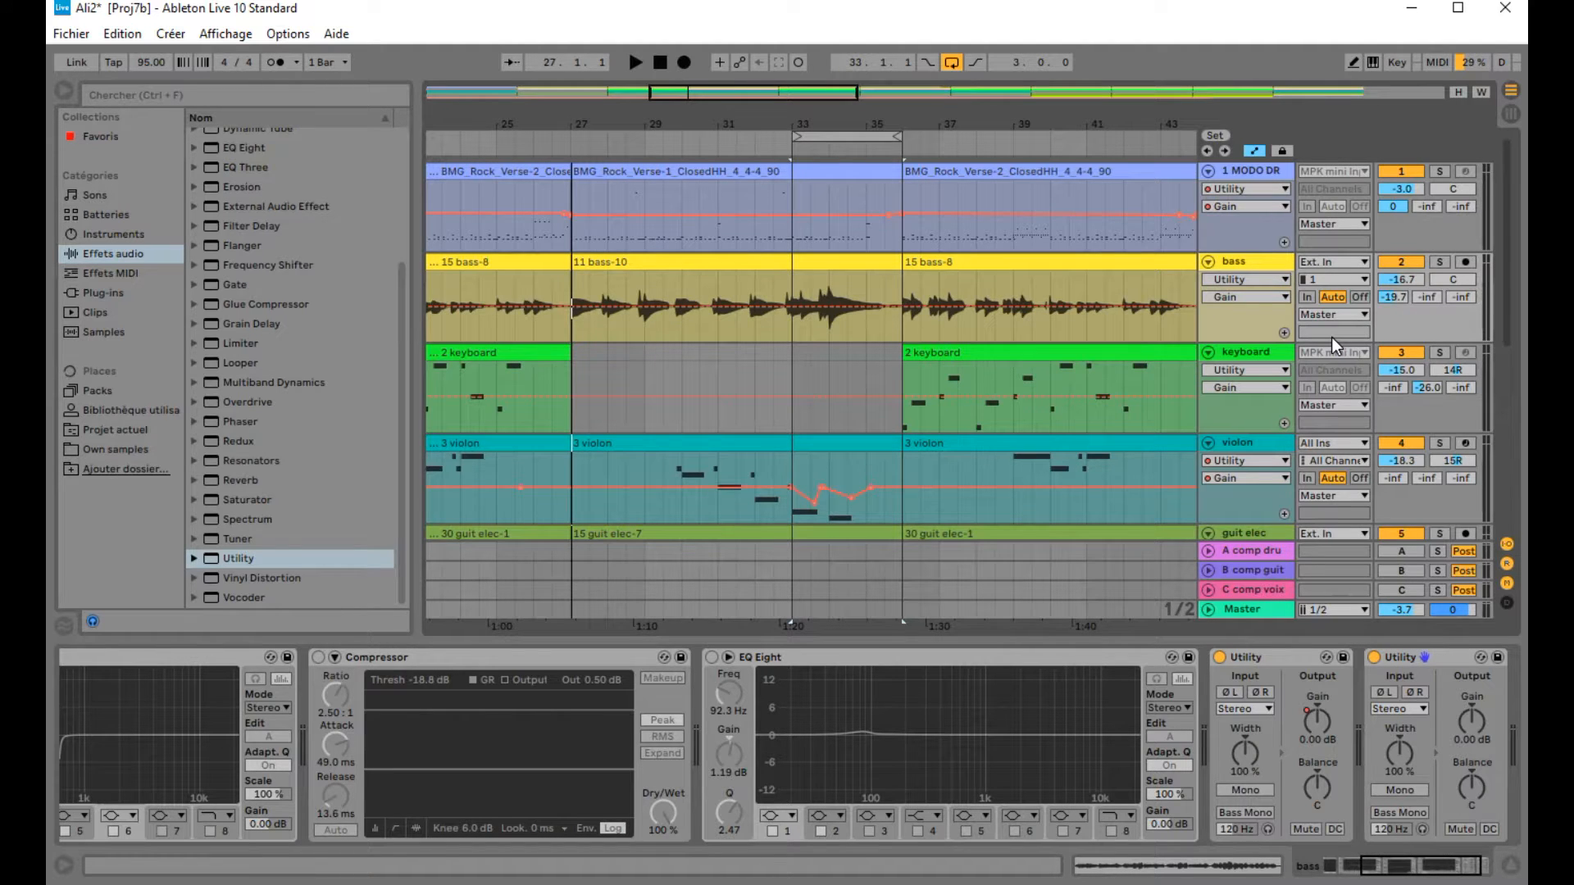
left_click(1257, 279)
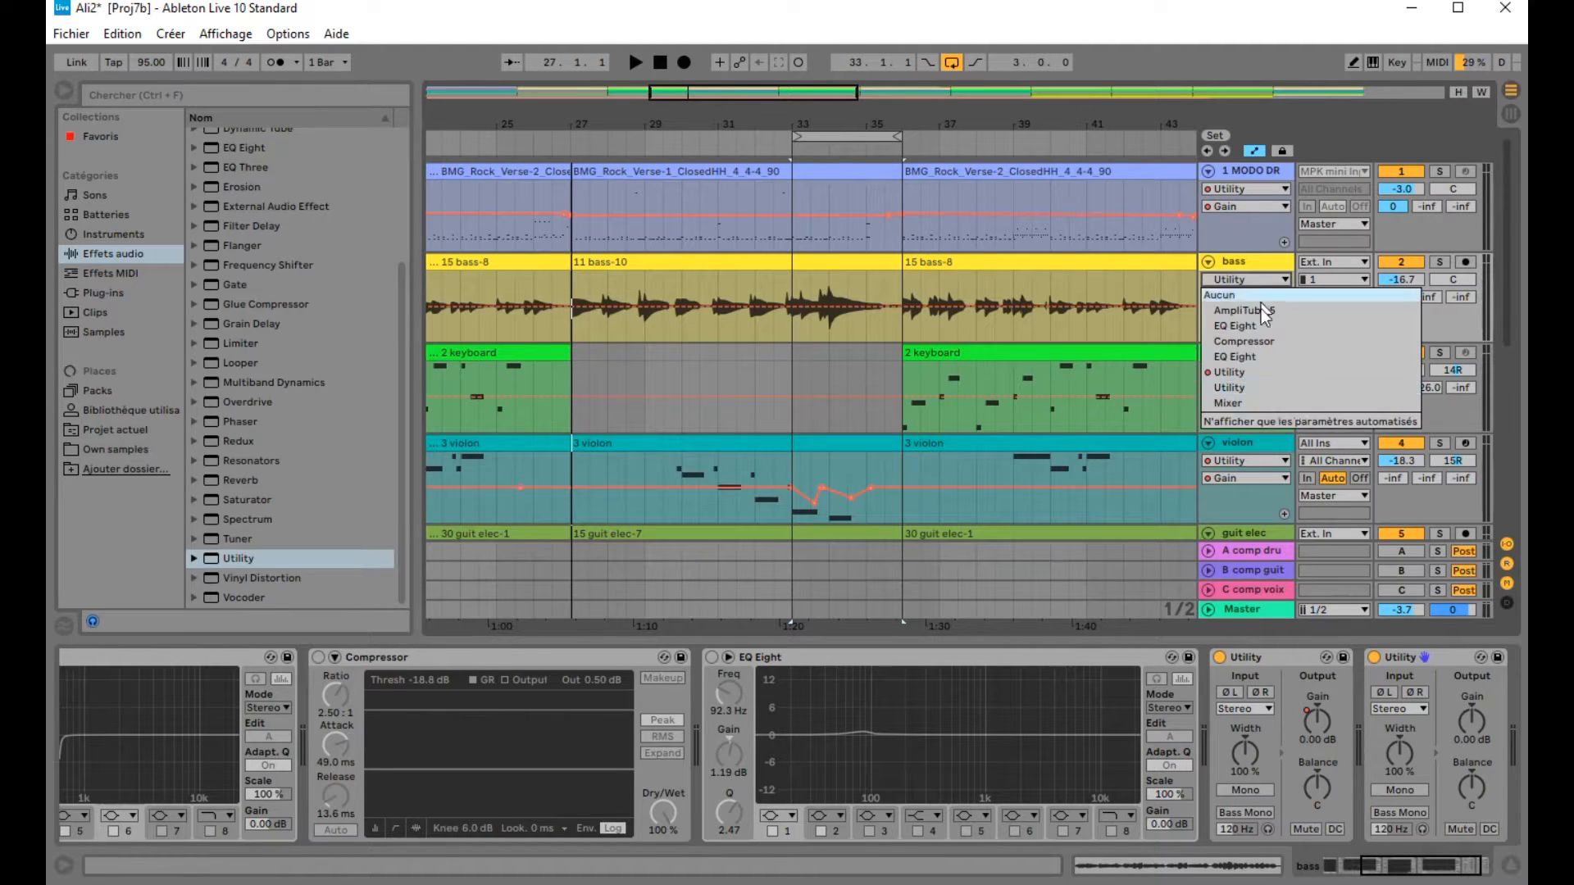
left_click(1451, 657)
right_click(1451, 657)
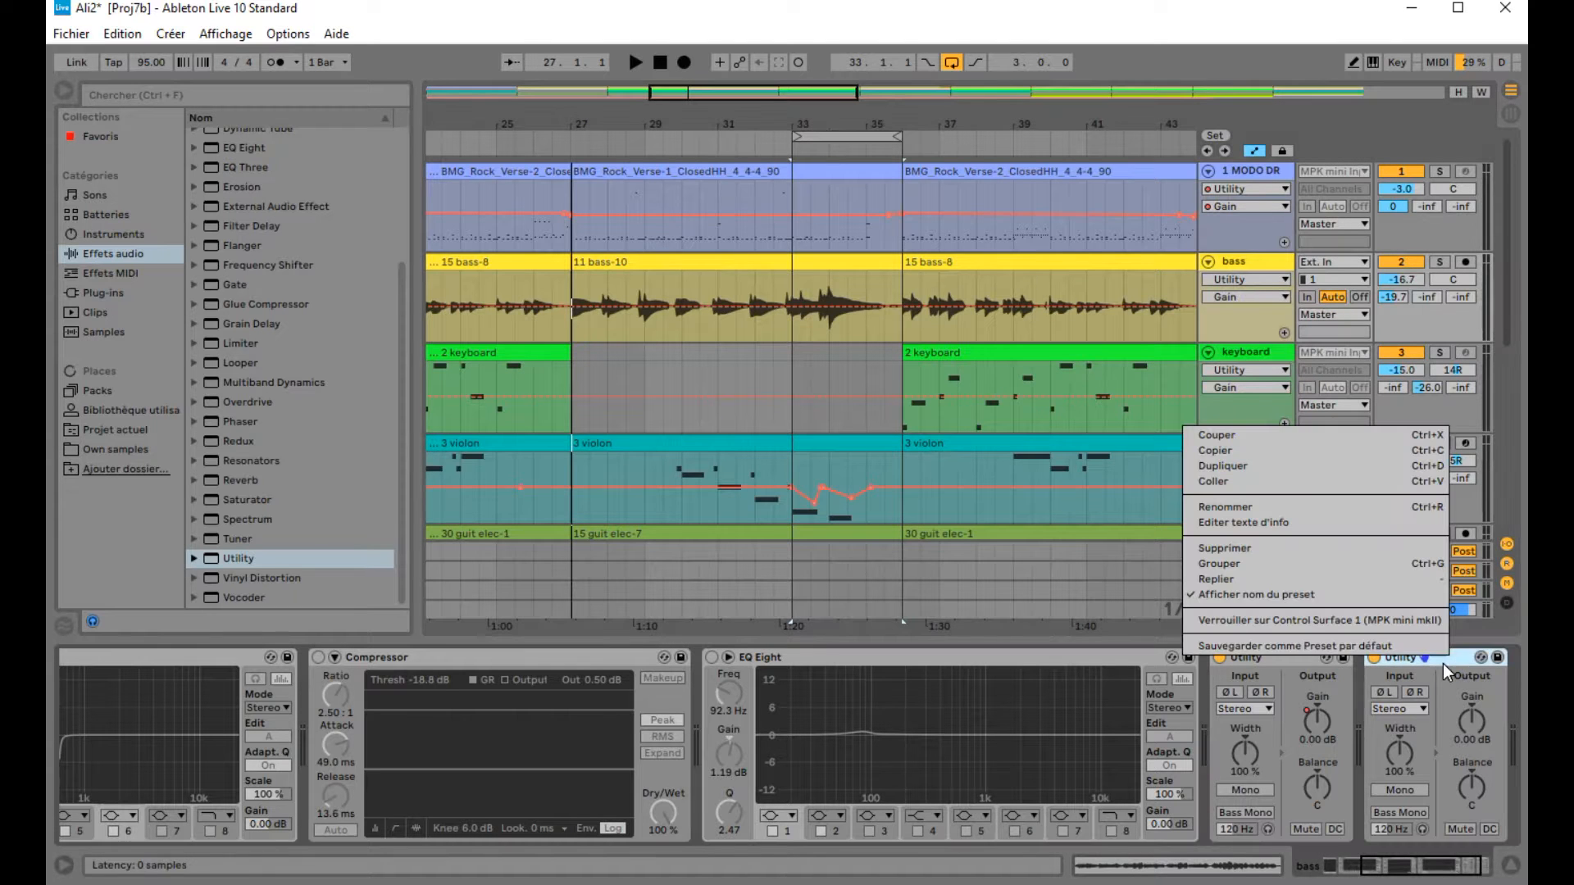
left_click(1241, 548)
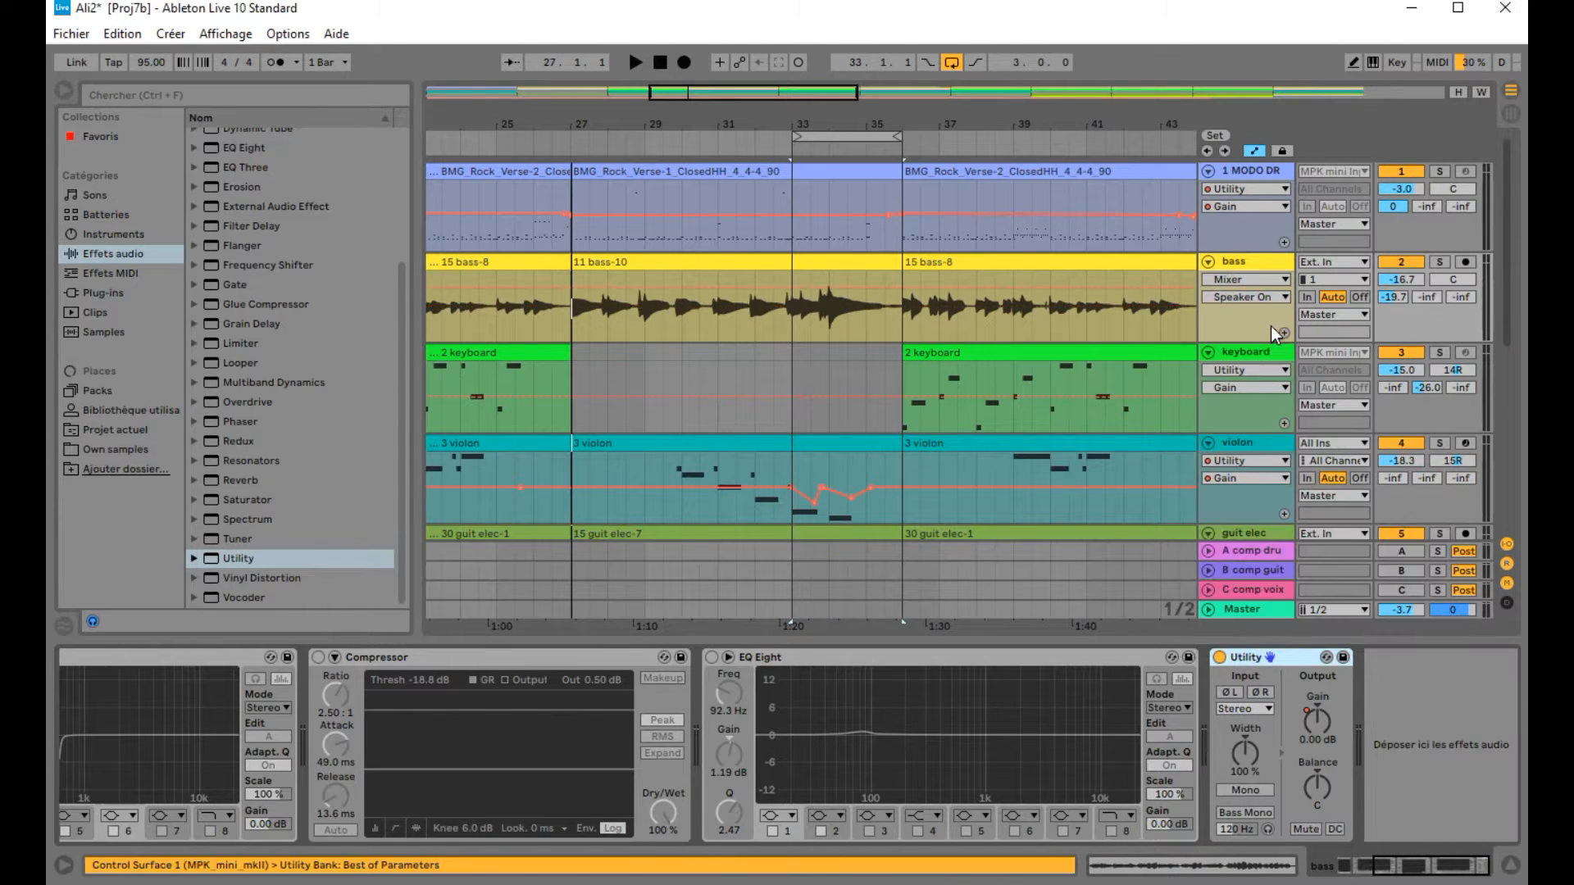
Step: Show the Utility device's Gain automation lane on the bass track
left_click(1261, 281)
left_click(1251, 372)
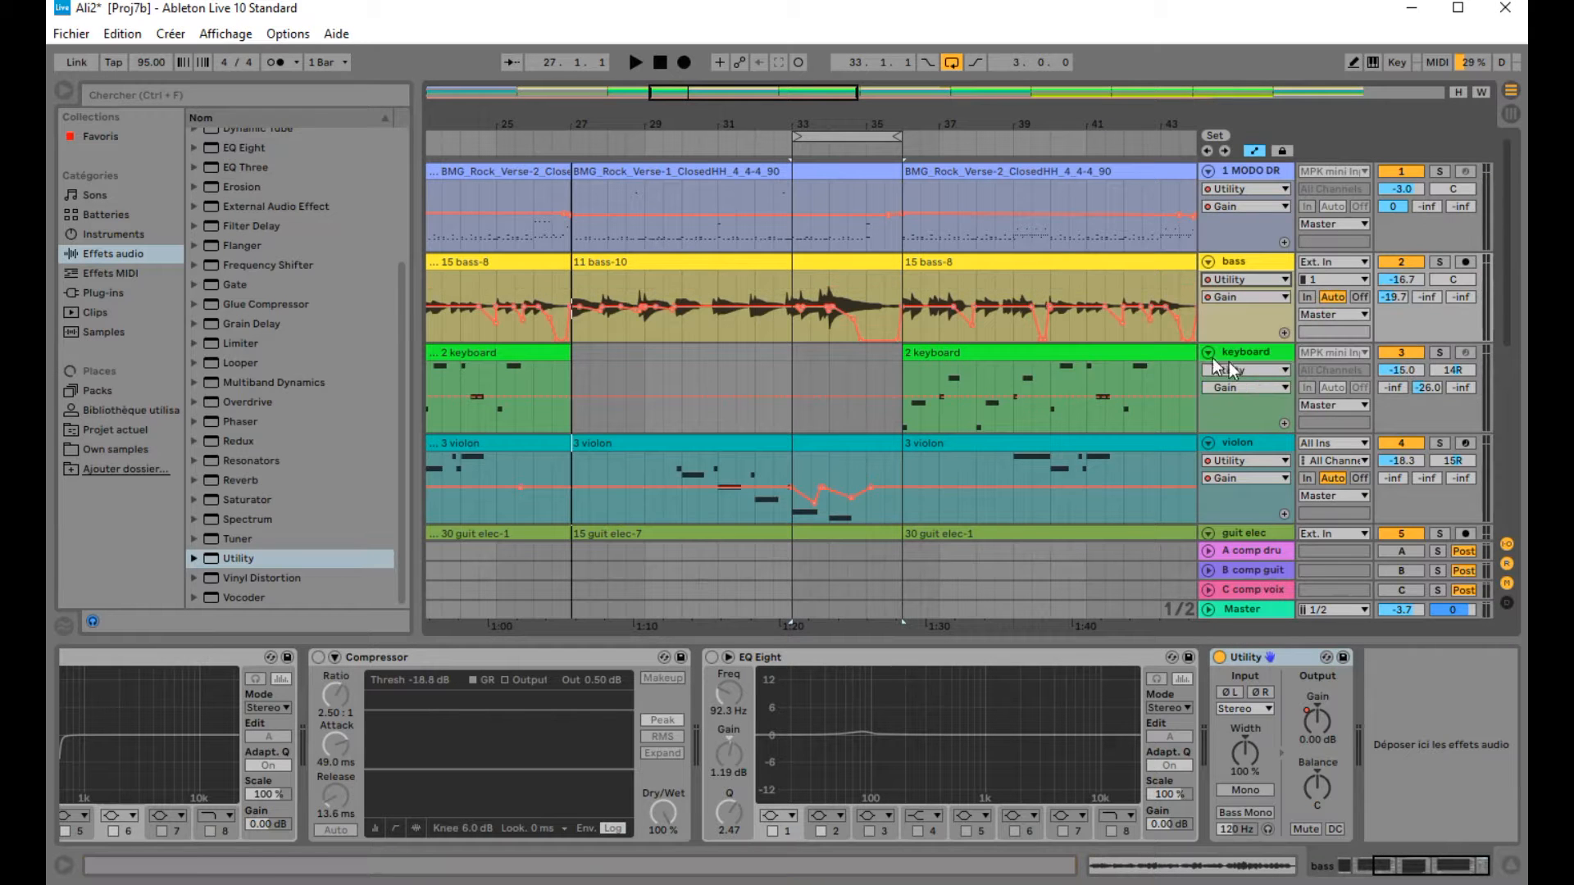
Step: Hide the browser and enlarge the bass track's height to inspect its automation
left_click_drag(670, 117, 694, 143)
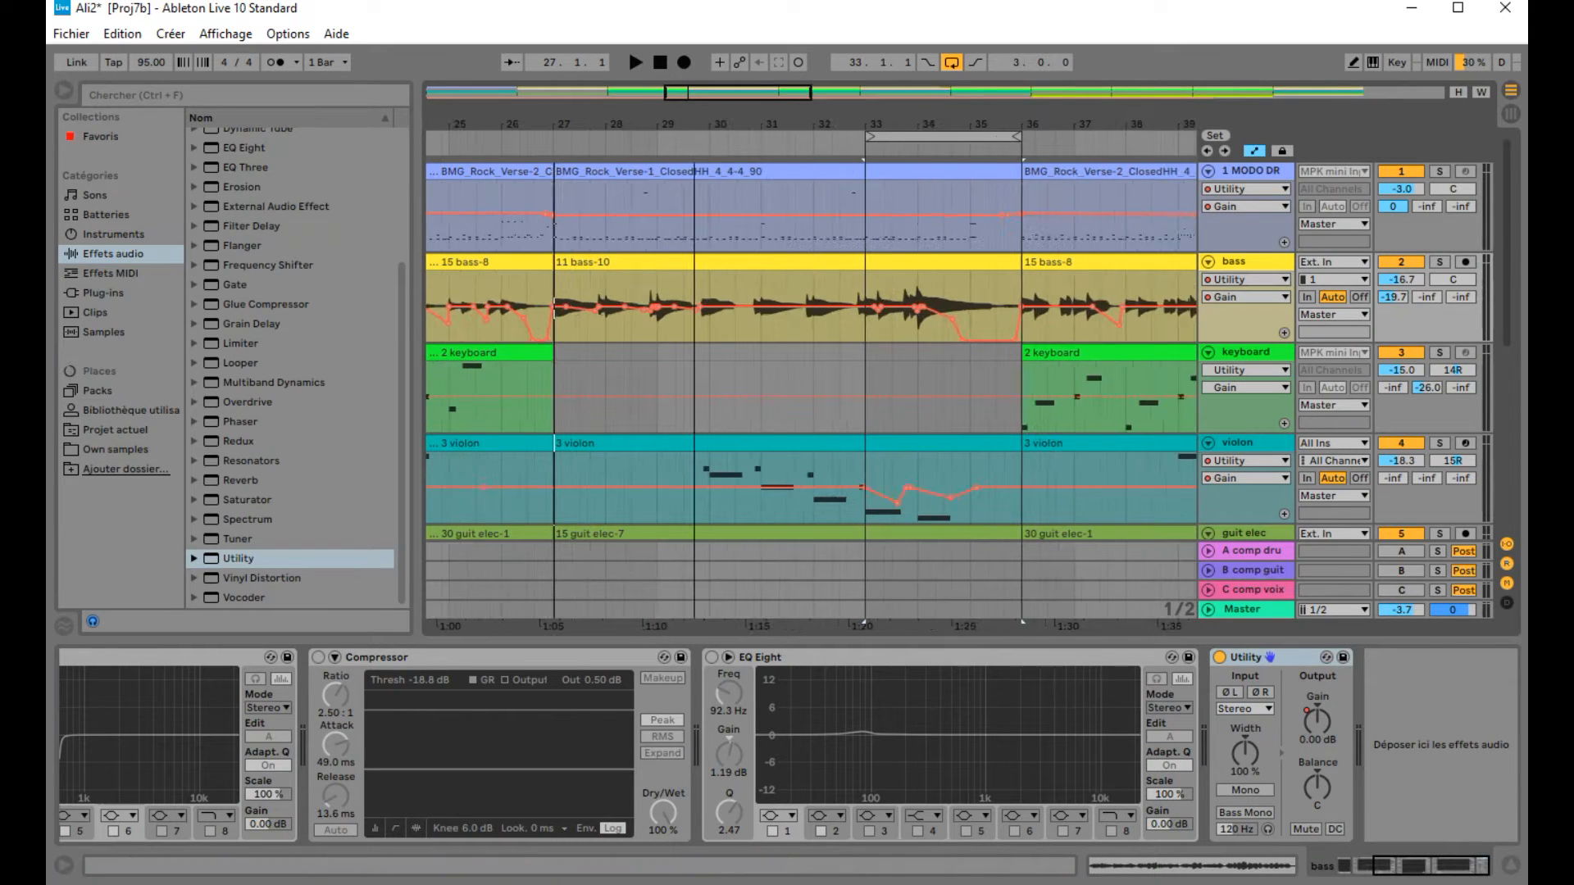
left_click(64, 89)
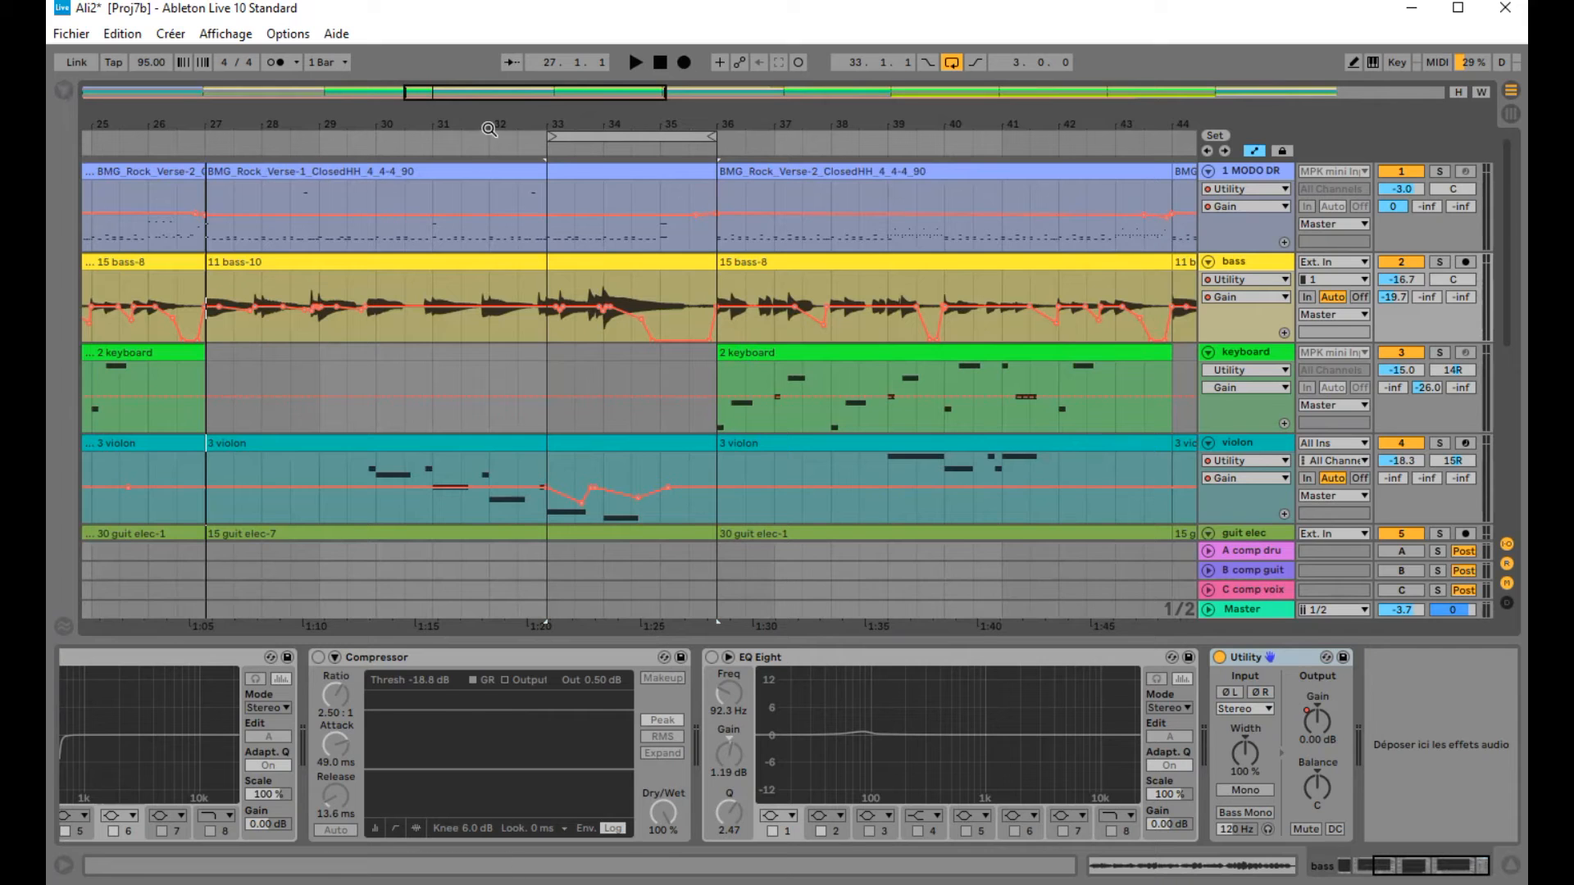
left_click_drag(488, 125, 621, 123)
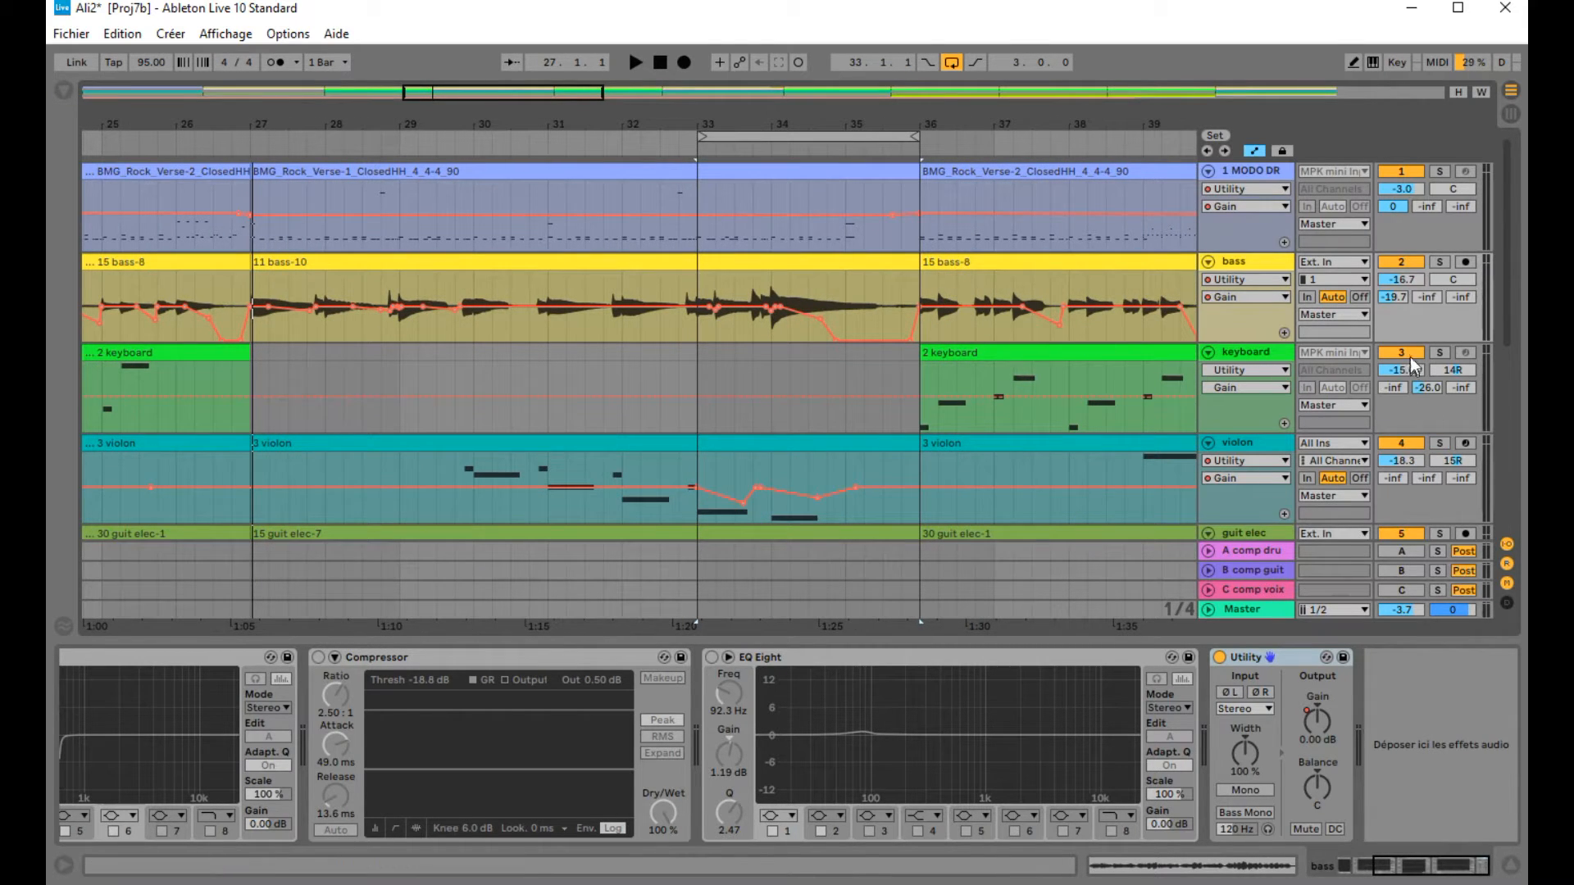
left_click_drag(1410, 342, 1402, 448)
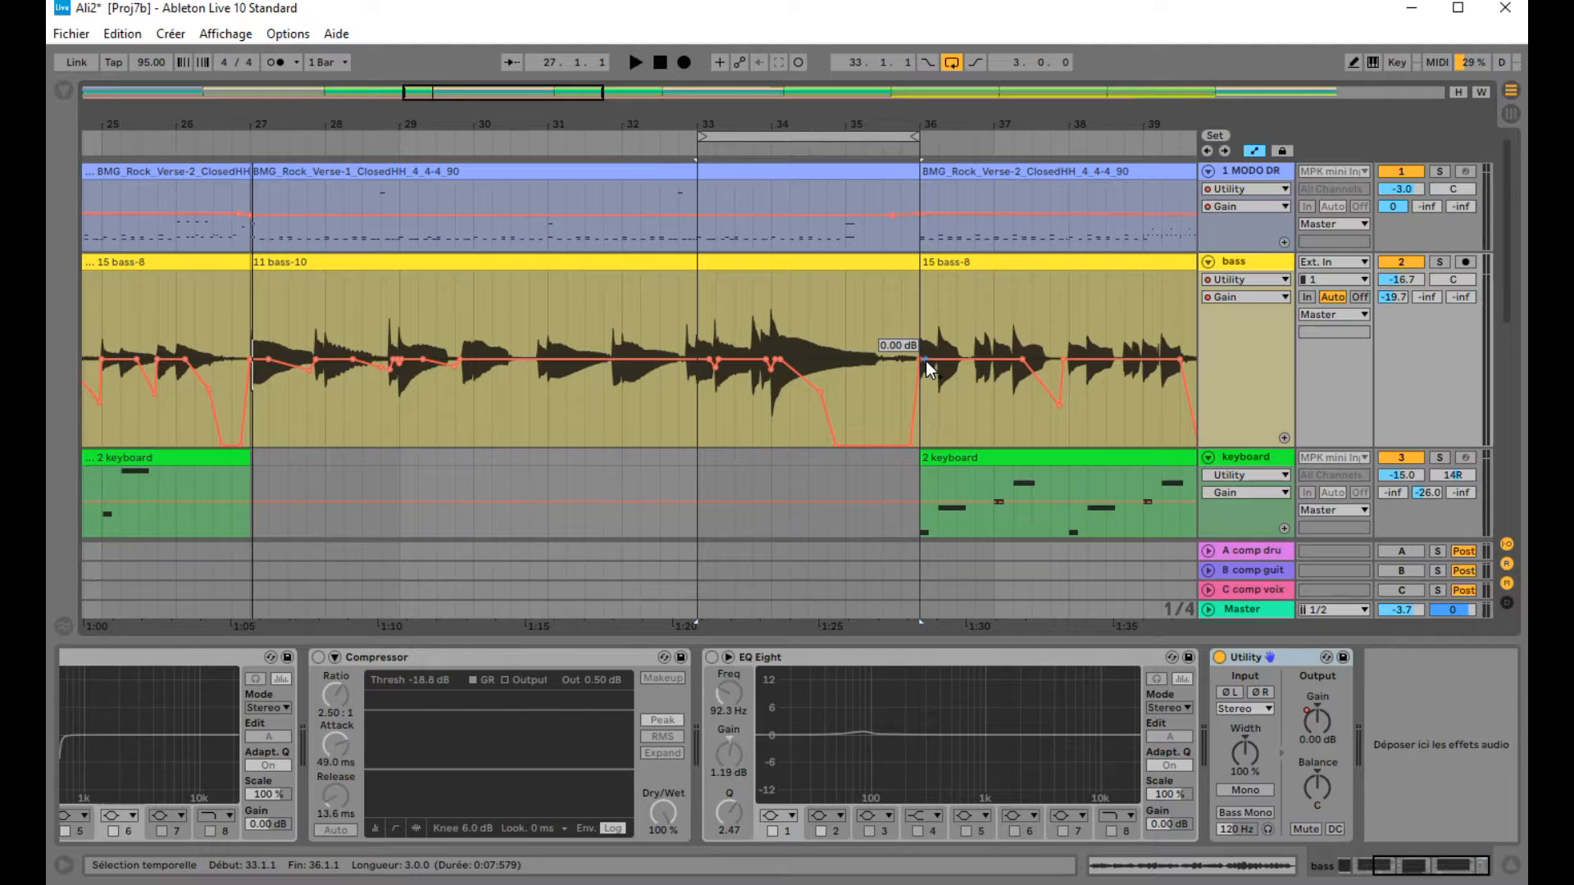
Step: Bypass the bass Utility device, solo the bass track and play from around bar 32 to compare
left_click_drag(767, 123, 766, 129)
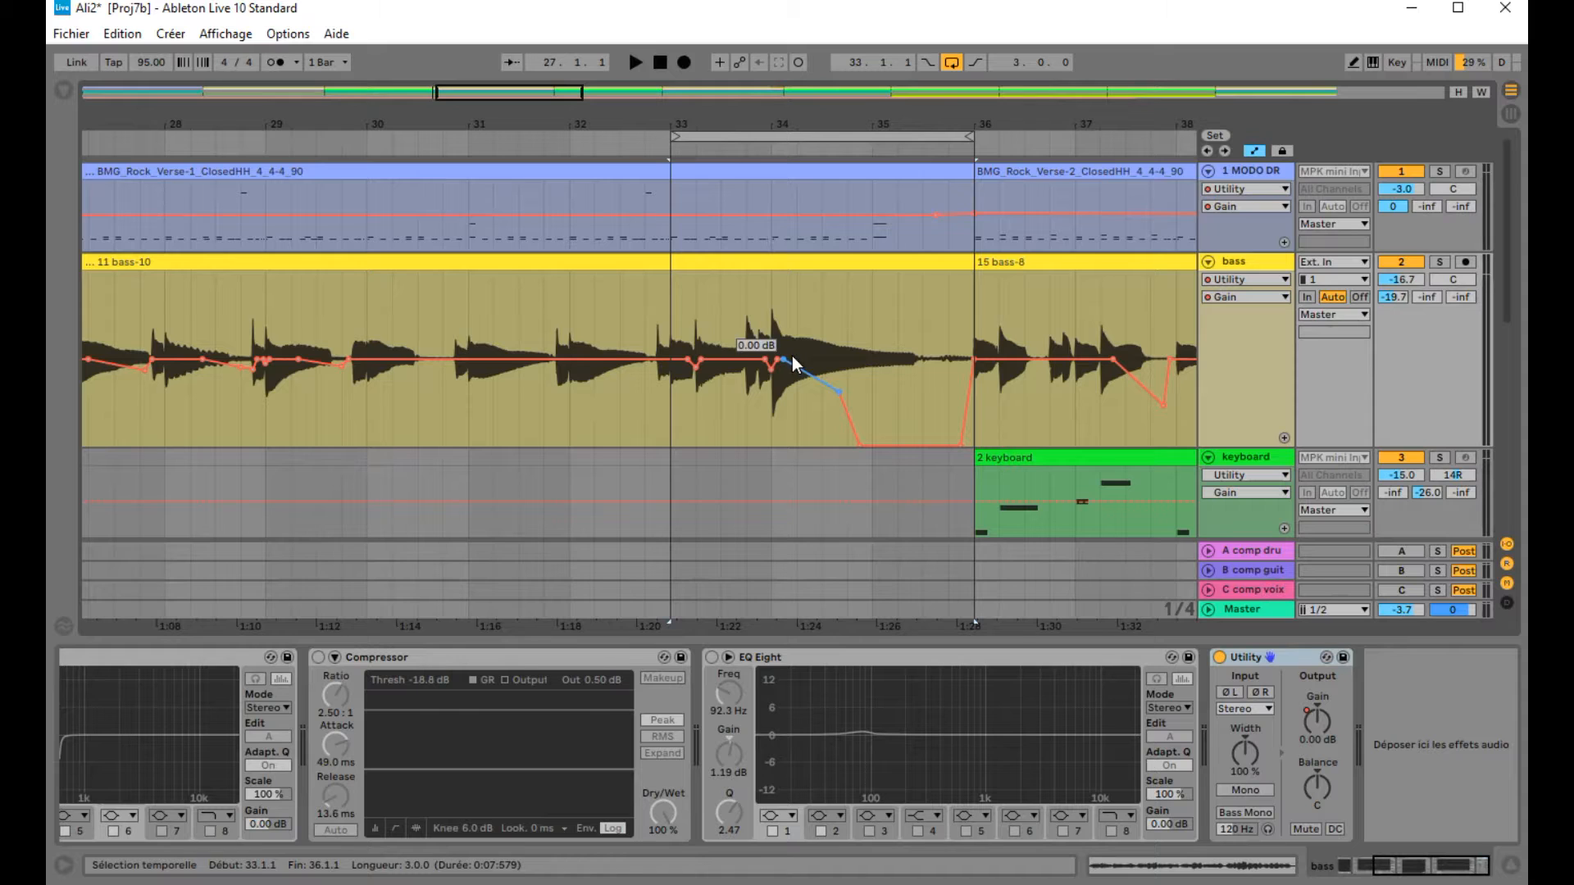
left_click_drag(789, 124, 793, 387)
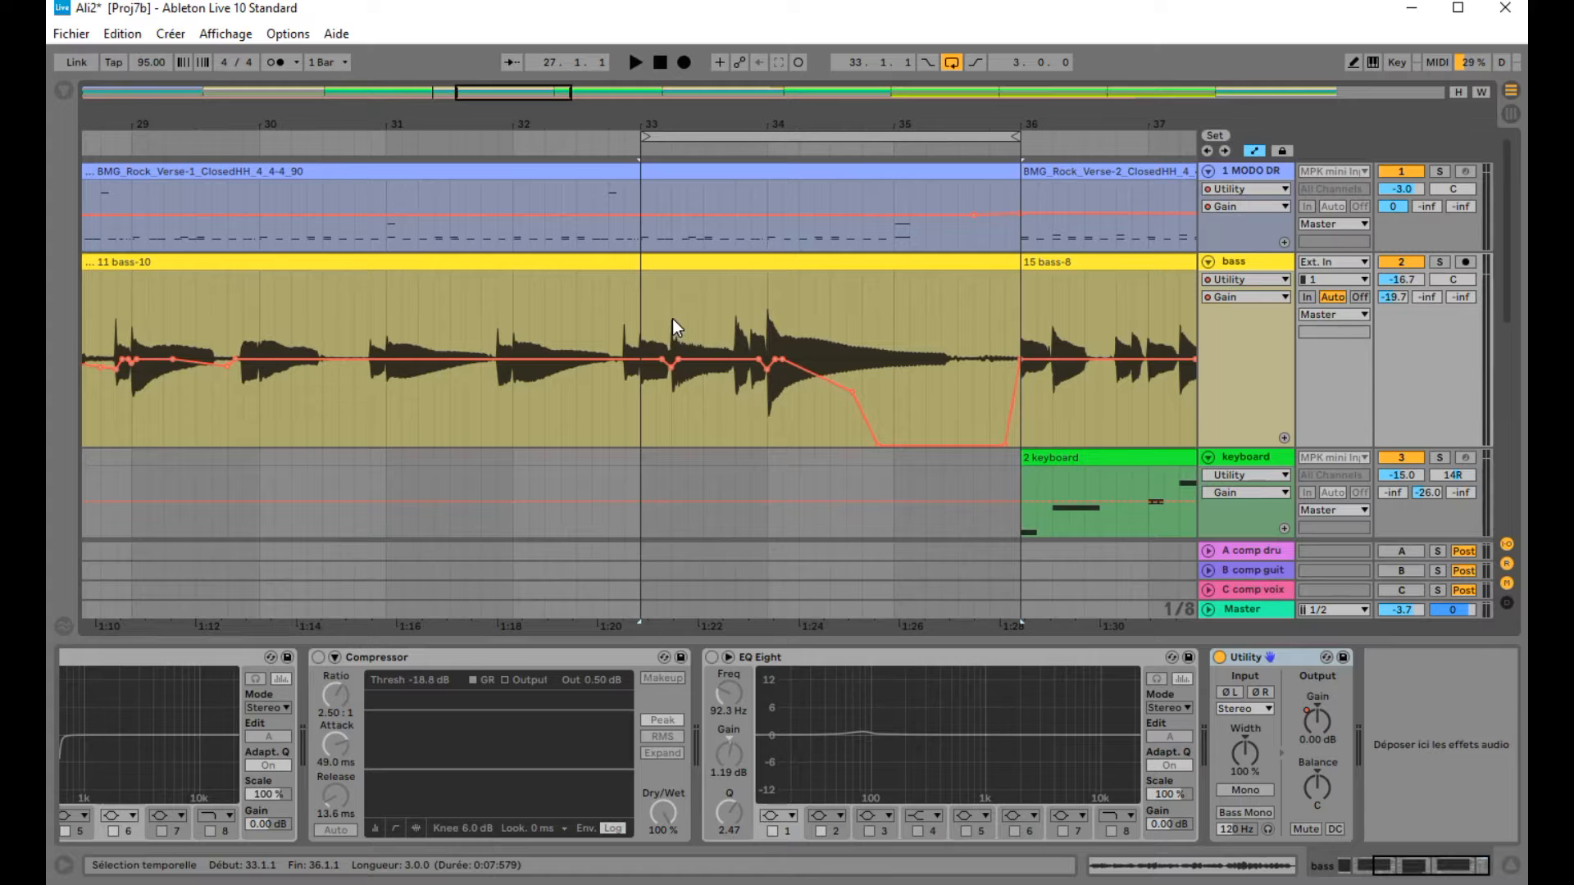
left_click_drag(551, 122, 551, 69)
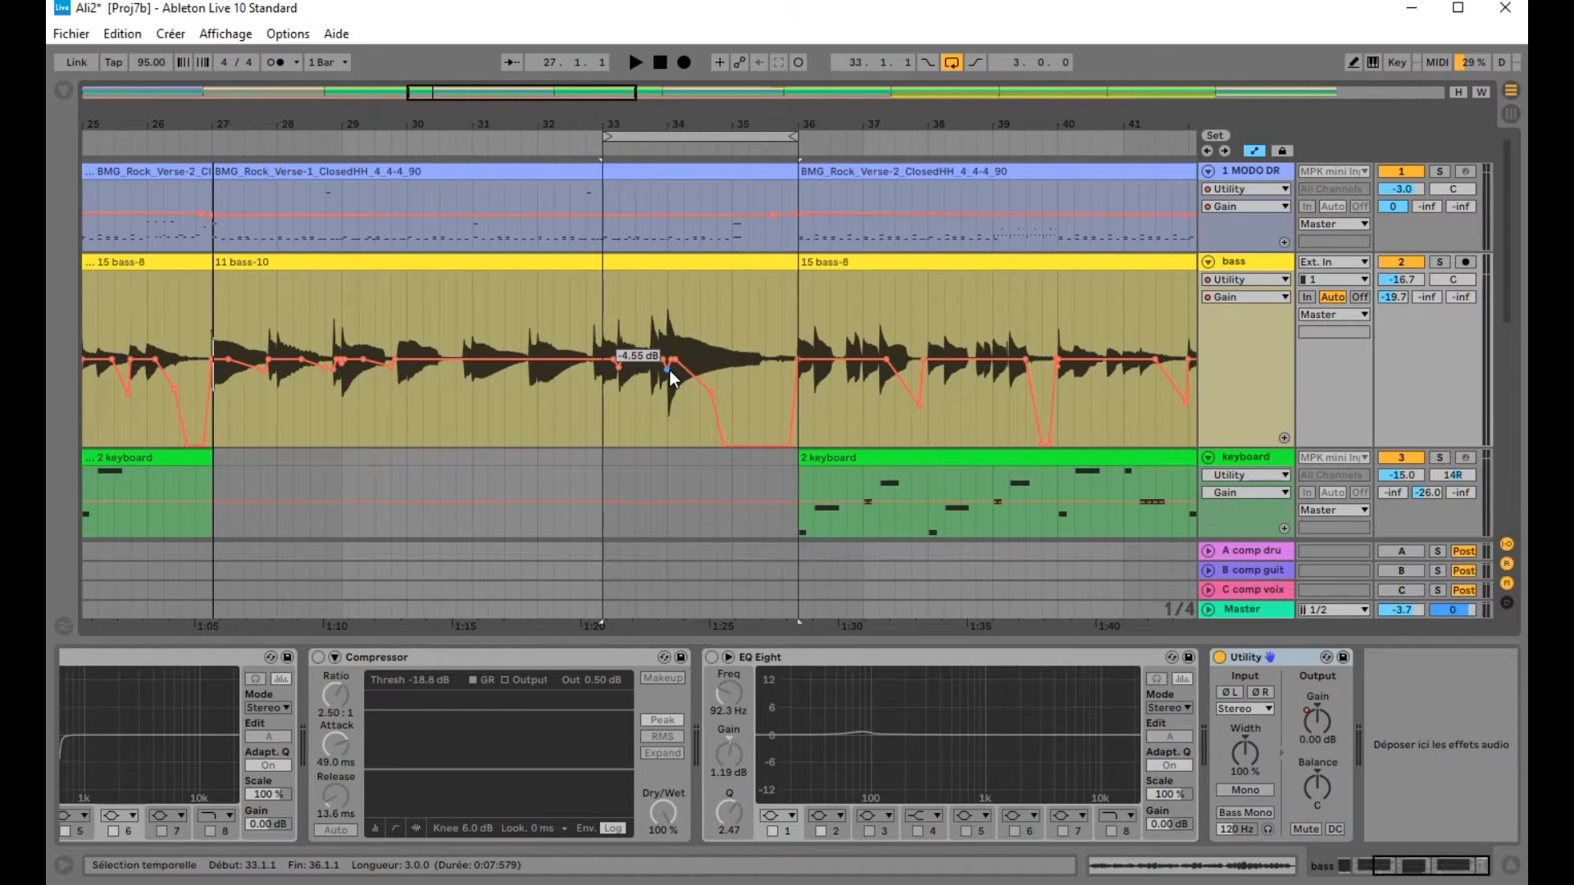
left_click(1220, 657)
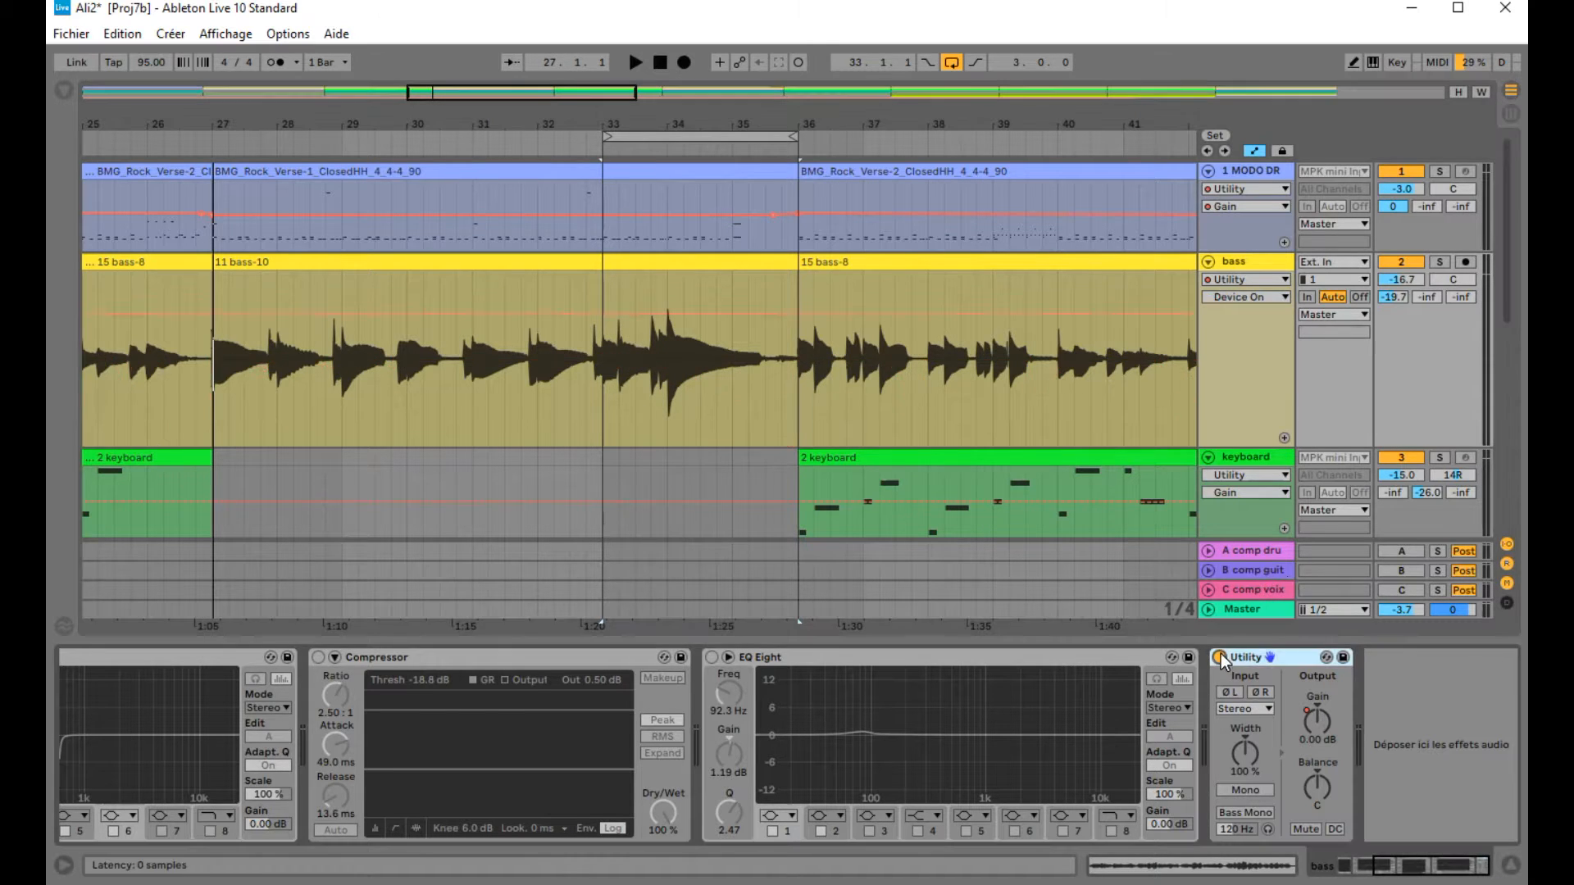
left_click(592, 145)
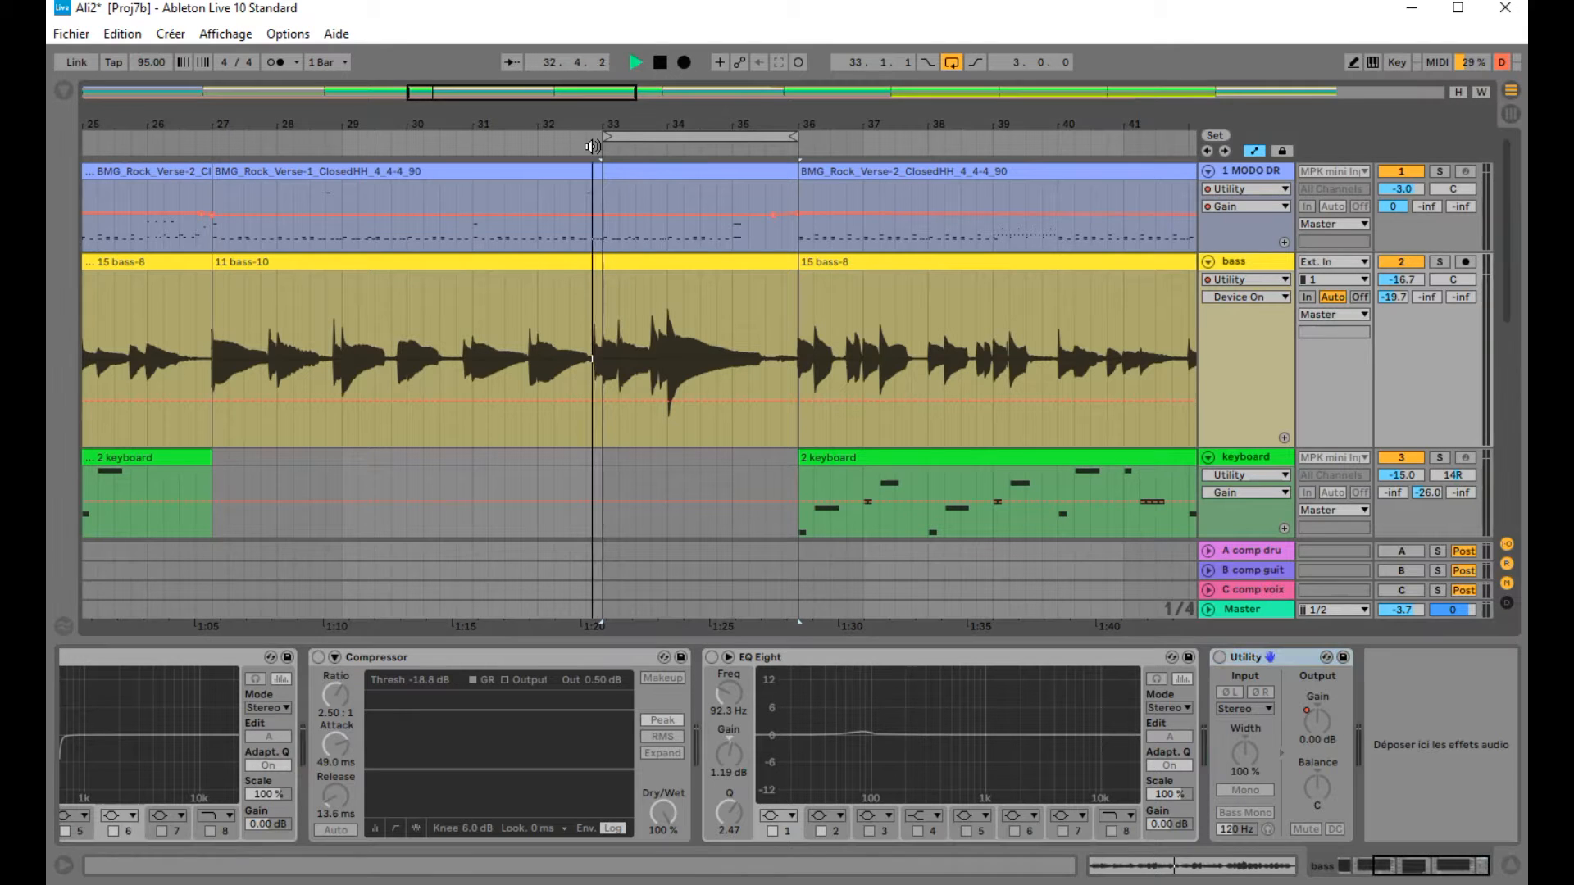
left_click(1439, 262)
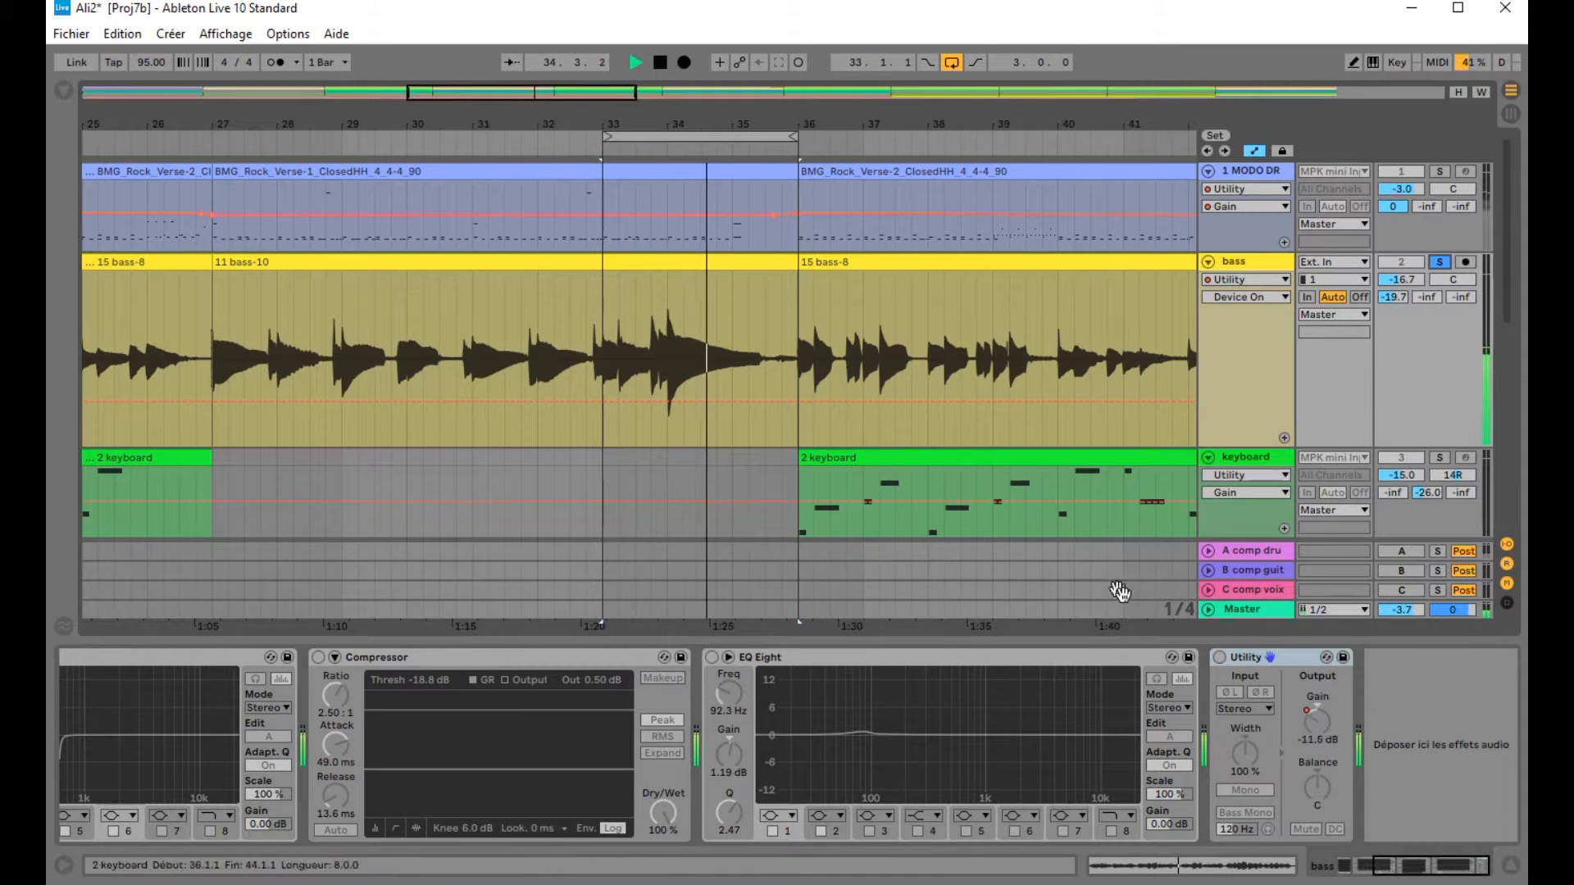
Step: Reactivate the bass Utility device and show its Gain automation lane again
left_click(1221, 658)
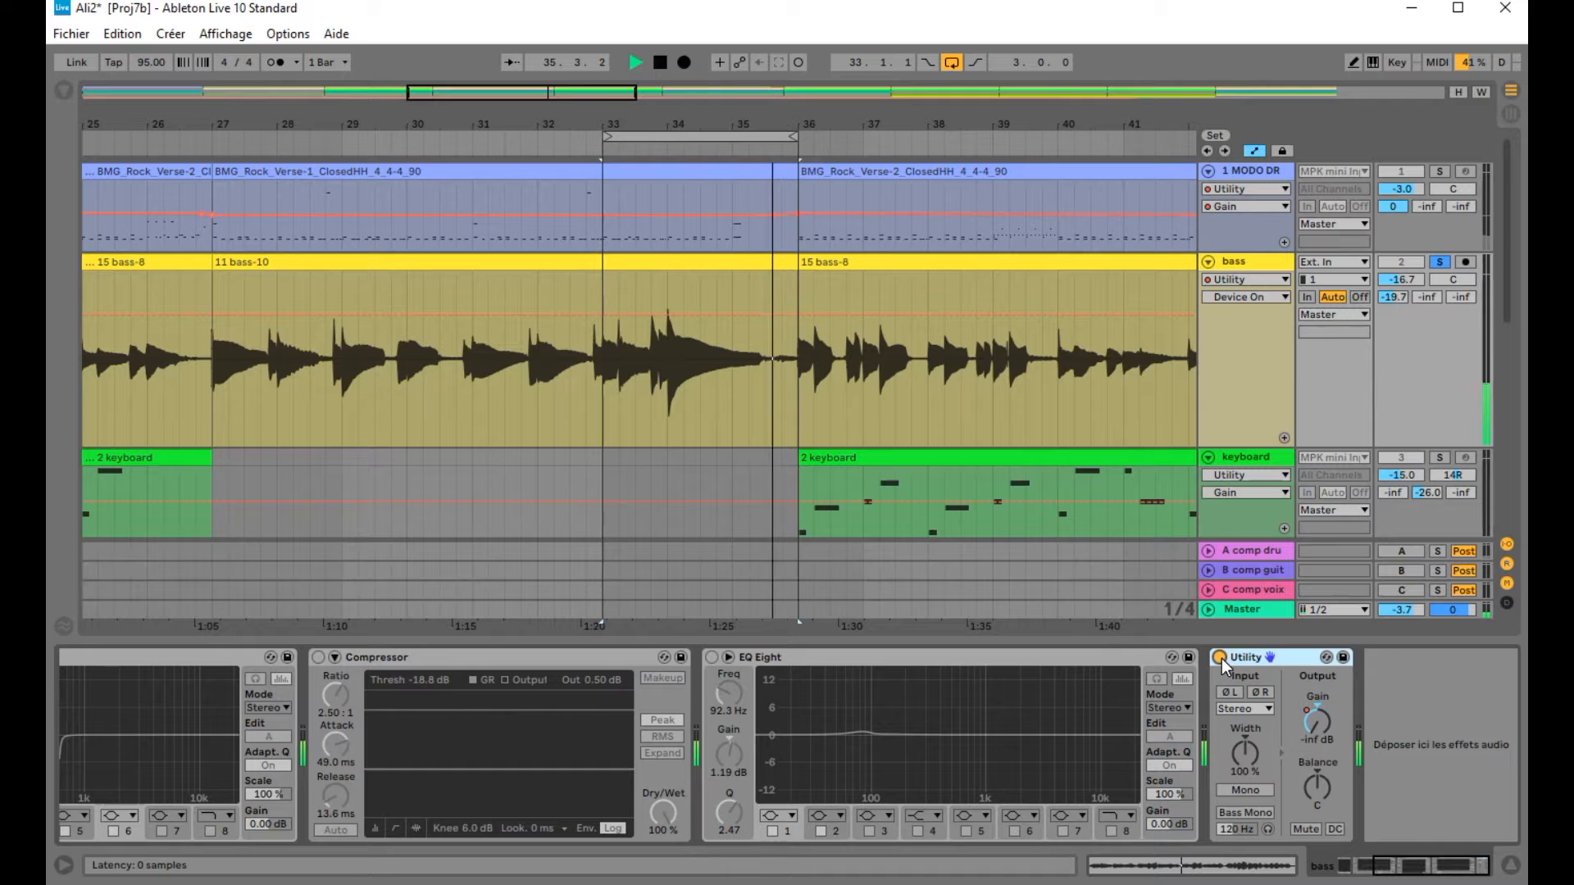
left_click(1267, 297)
left_click(1228, 451)
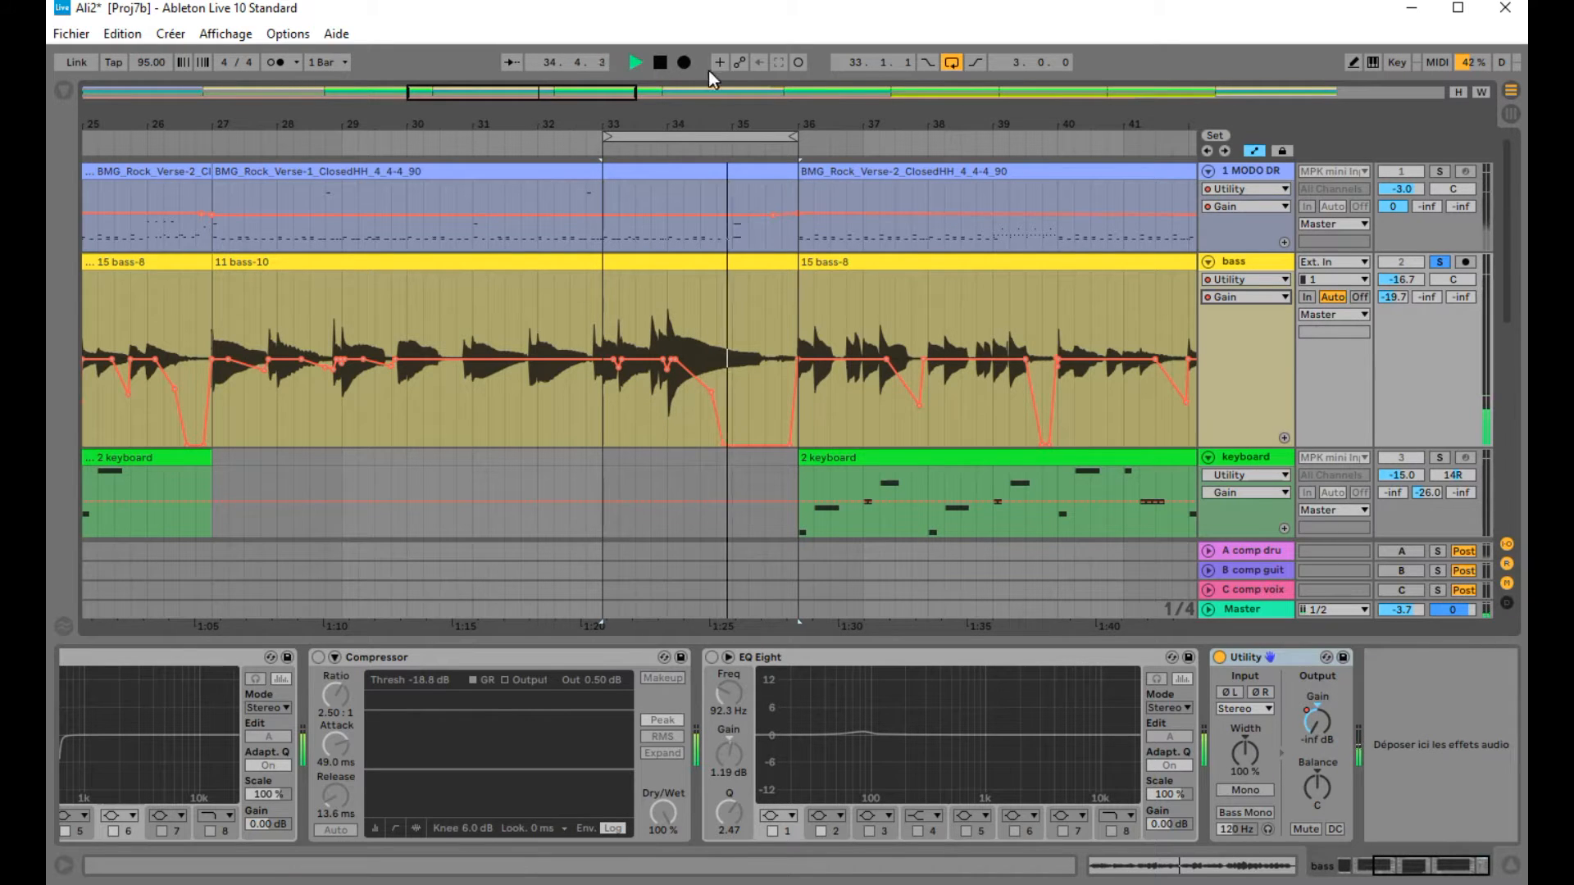
Step: Stop playback and shrink the bass track back to its normal height
left_click(683, 62)
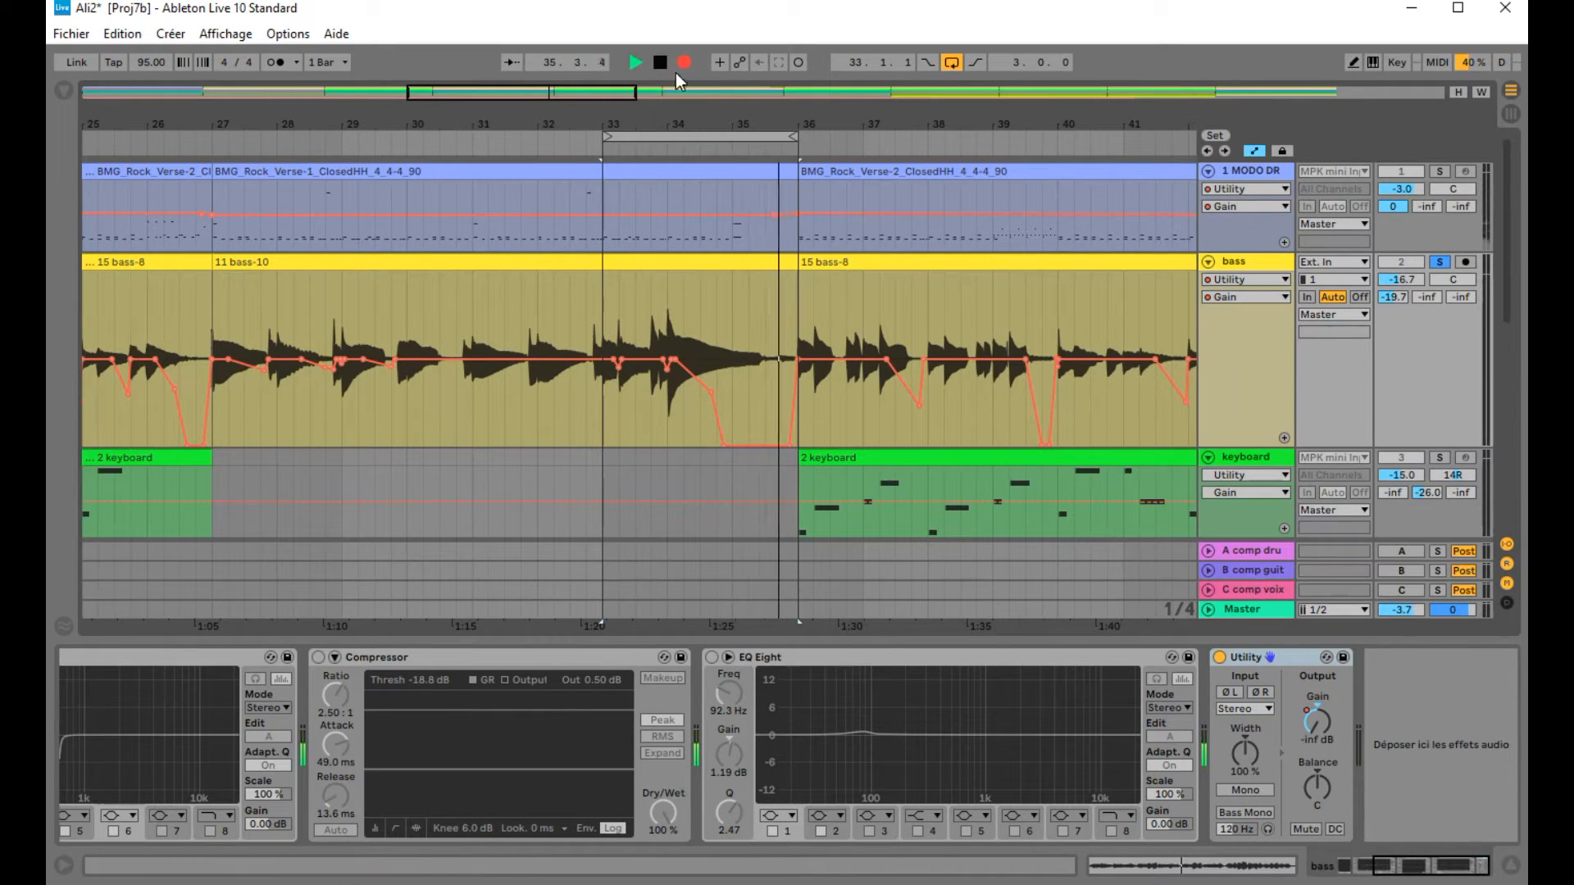
left_click(661, 62)
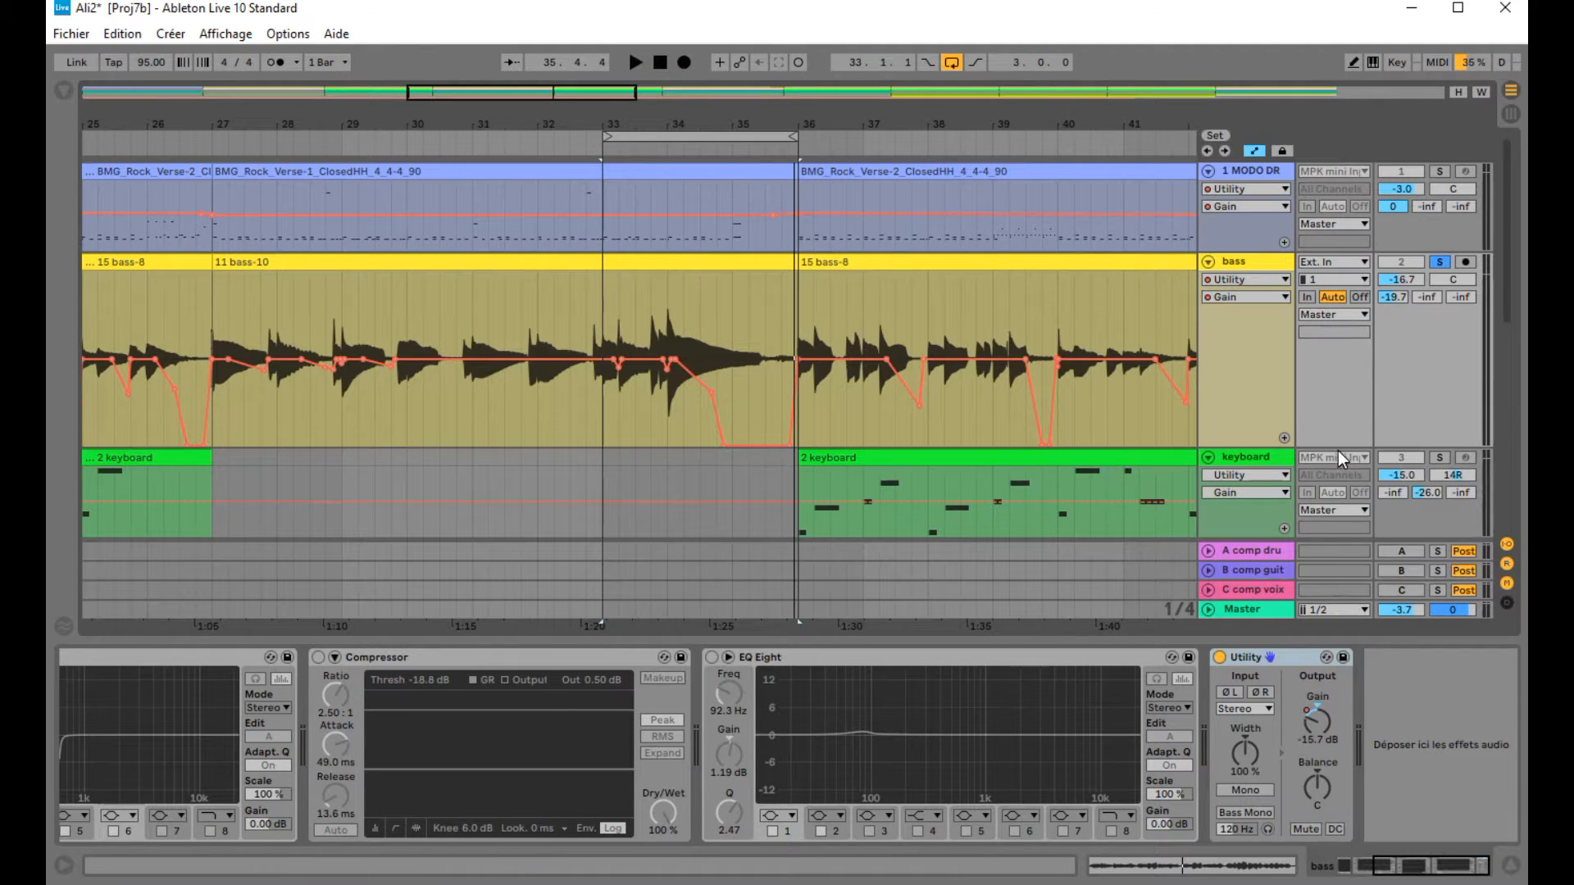
left_click_drag(1337, 440, 1340, 360)
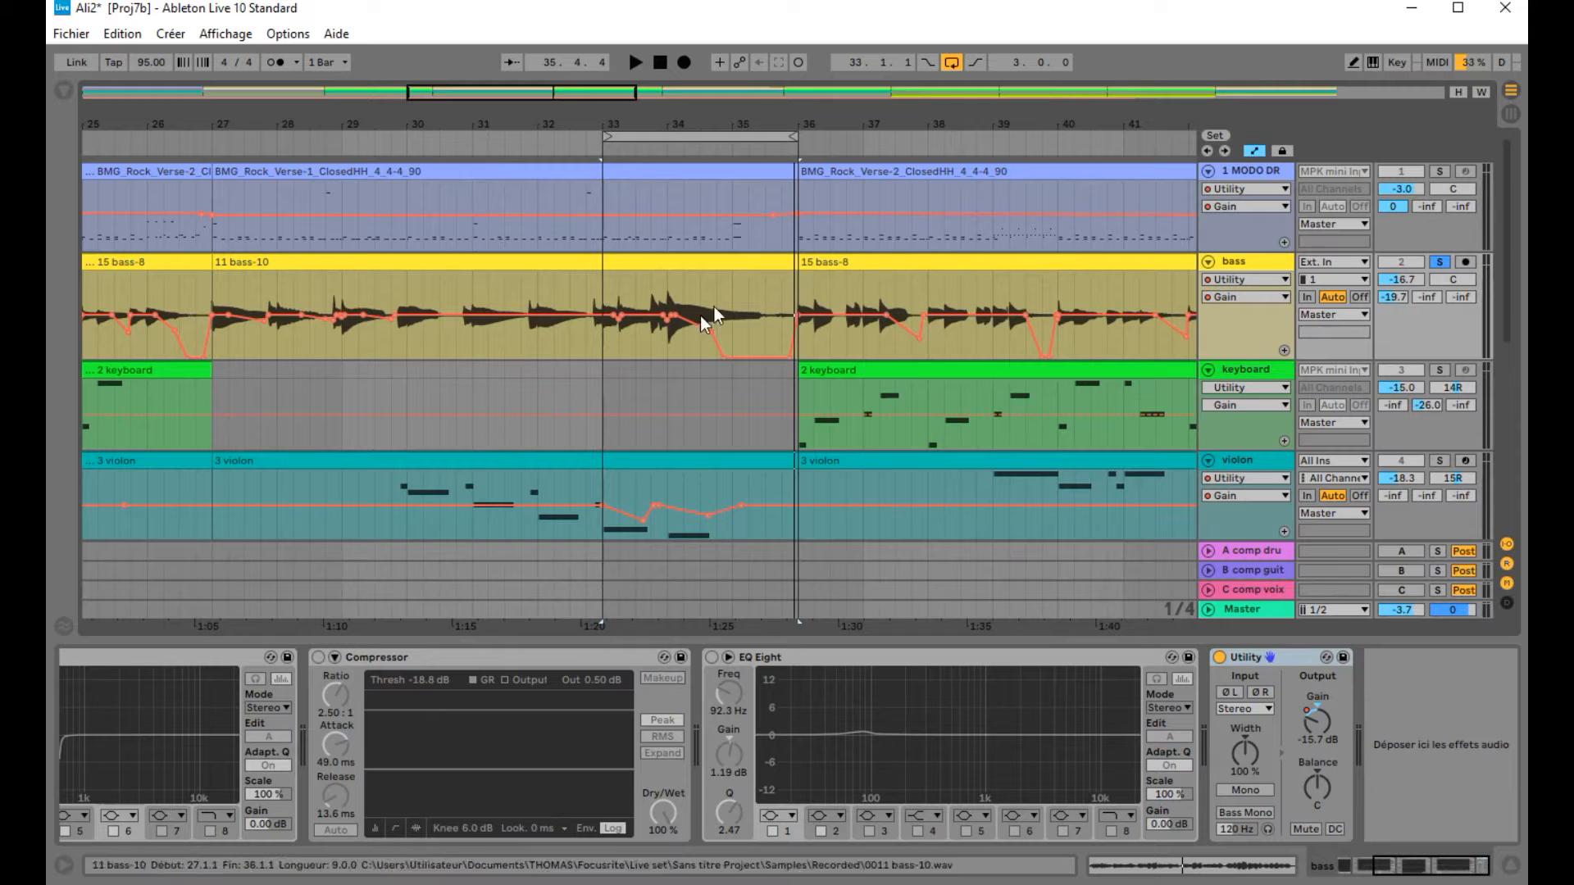
Step: Play the arrangement from around bar 57 with the guitar and voice tracks in view
scroll(784, 373, "down", 8)
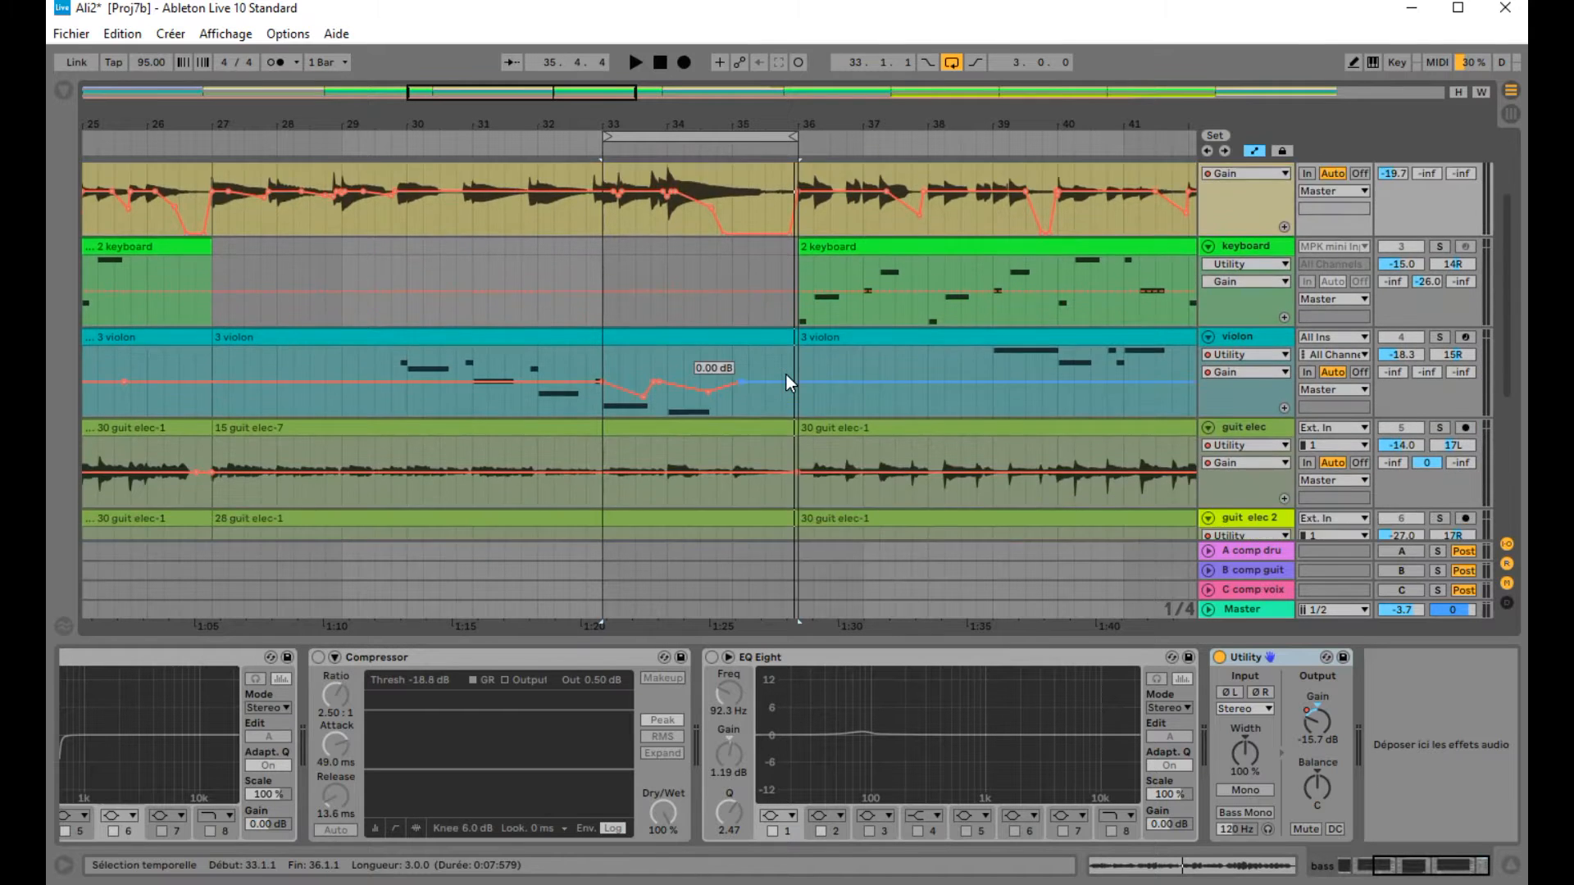
scroll(780, 386, "down", 2)
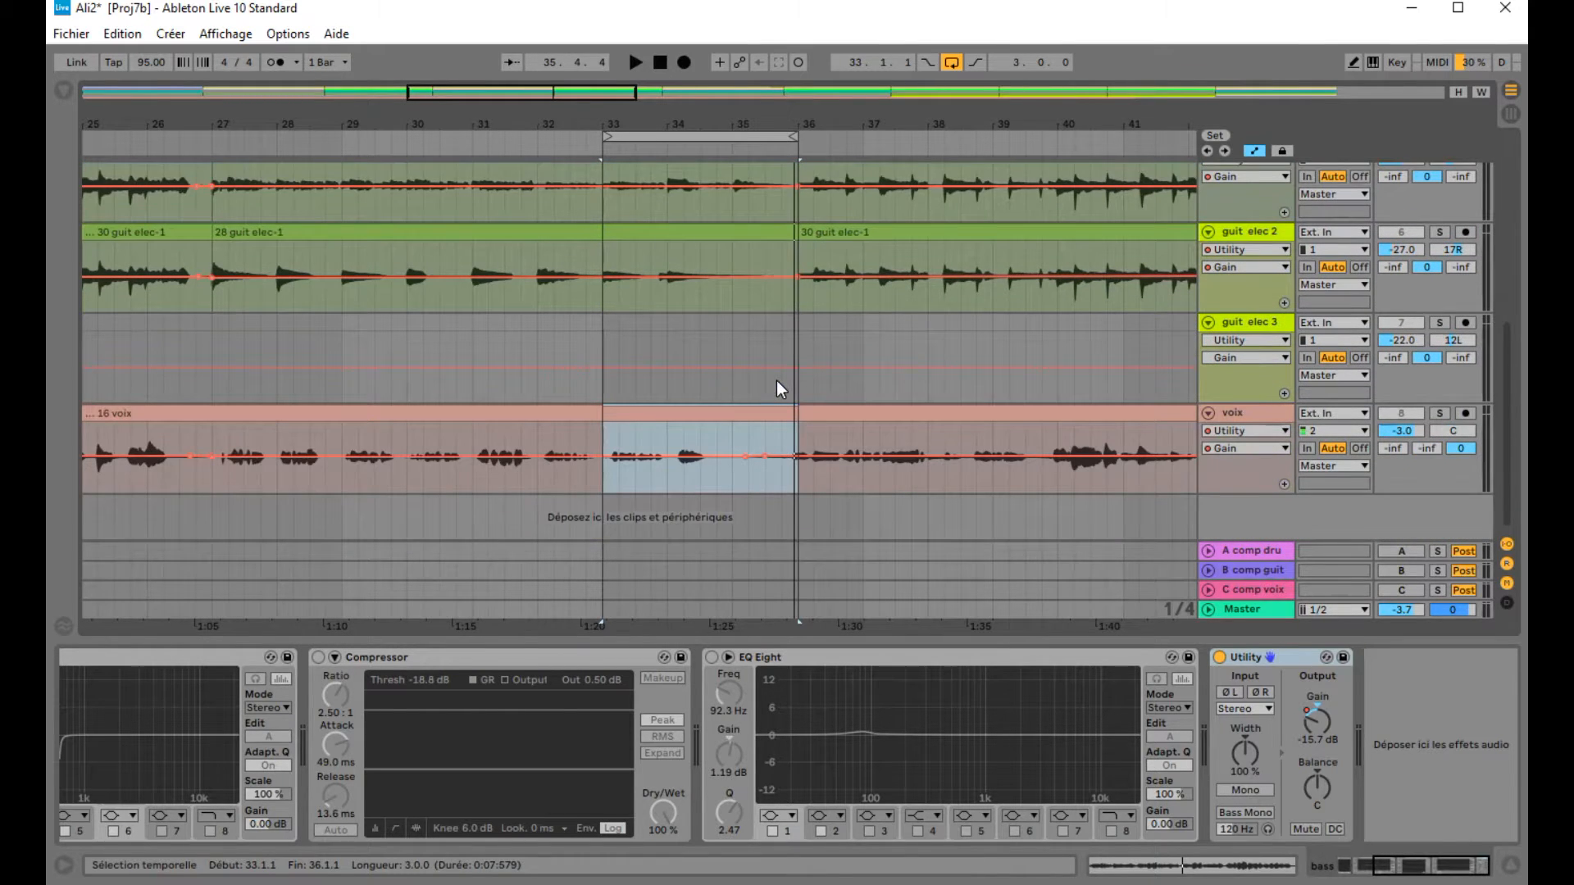
mouse_move(728, 121)
left_mouse_down()
mouse_move(592, 104)
mouse_move(573, 72)
mouse_move(628, 47)
left_mouse_up()
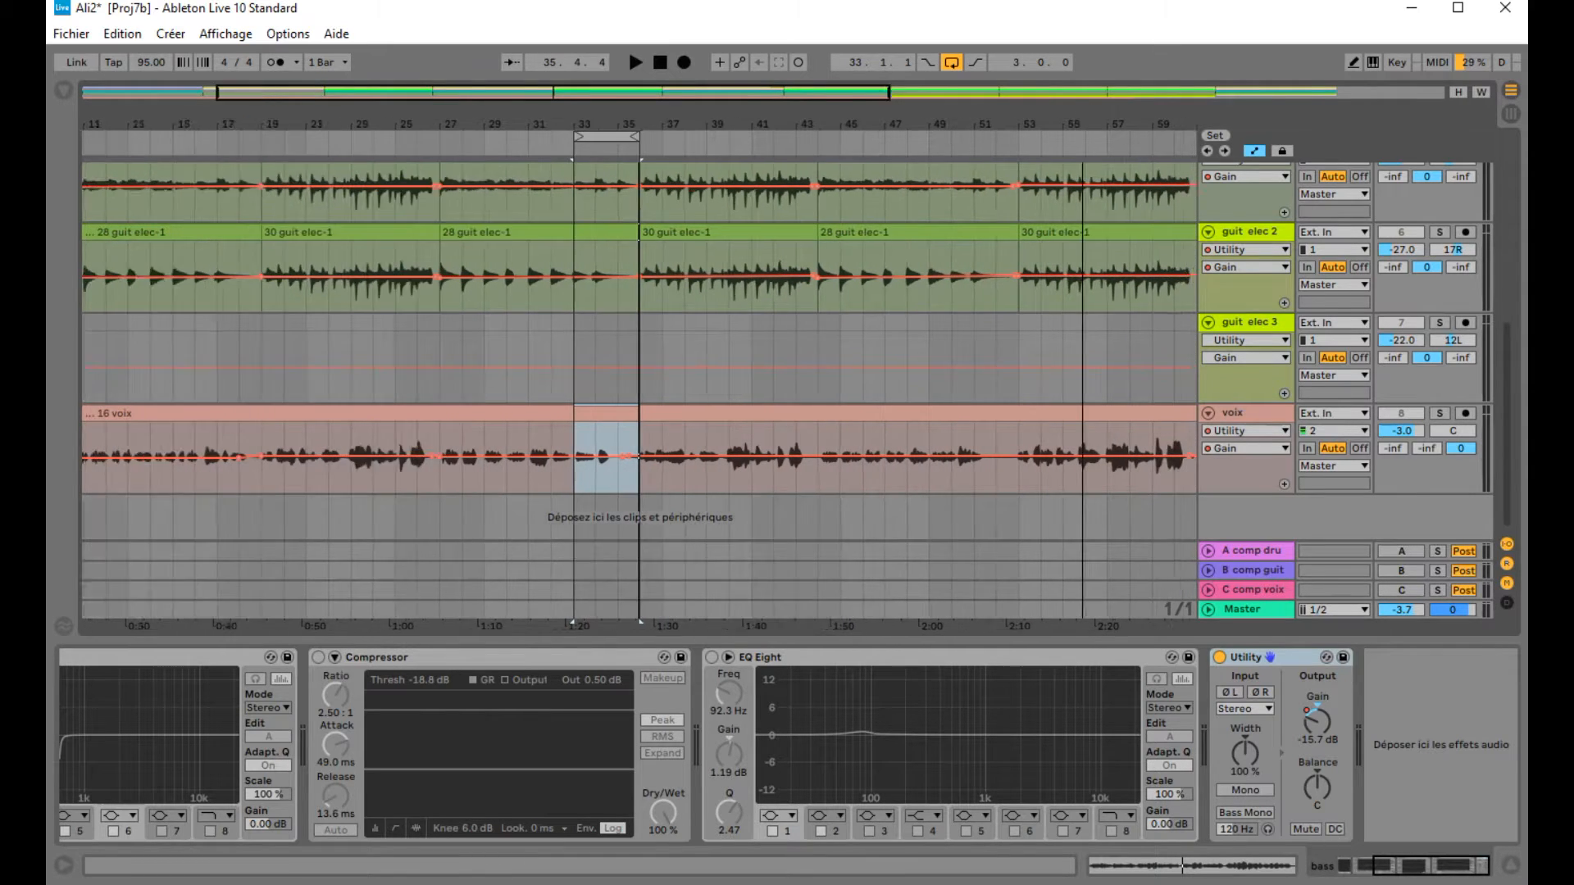
left_click_drag(1082, 123, 790, 120)
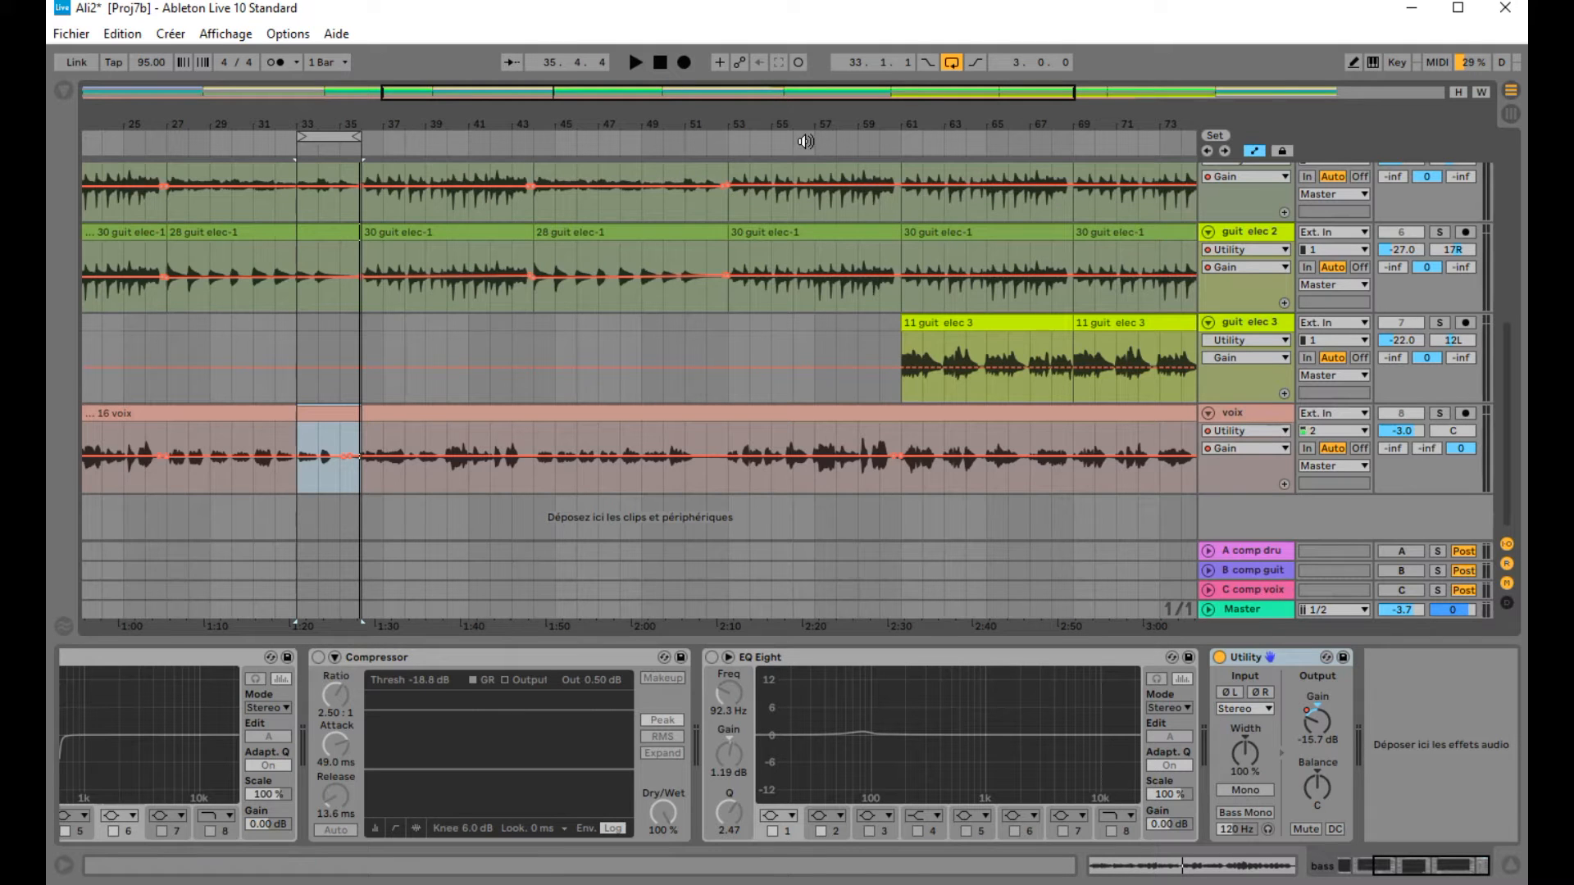
left_click(833, 143)
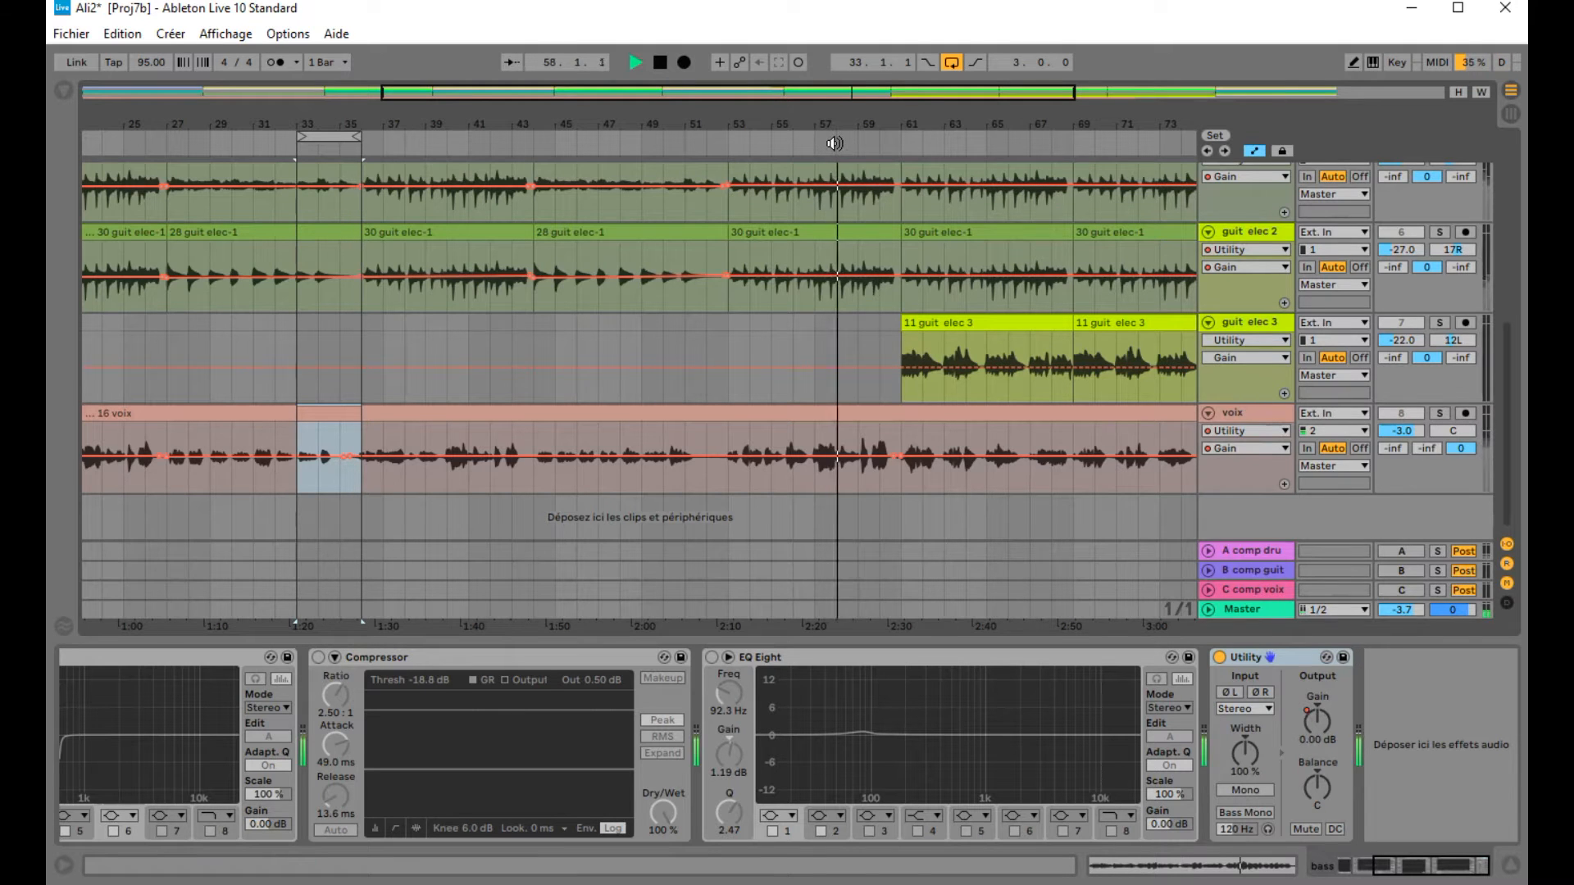
Step: Replay the arrangement from around bar 59 while checking the tracks, then stop playback
scroll(1426, 270, "up", 4)
scroll(1448, 257, "up", 4)
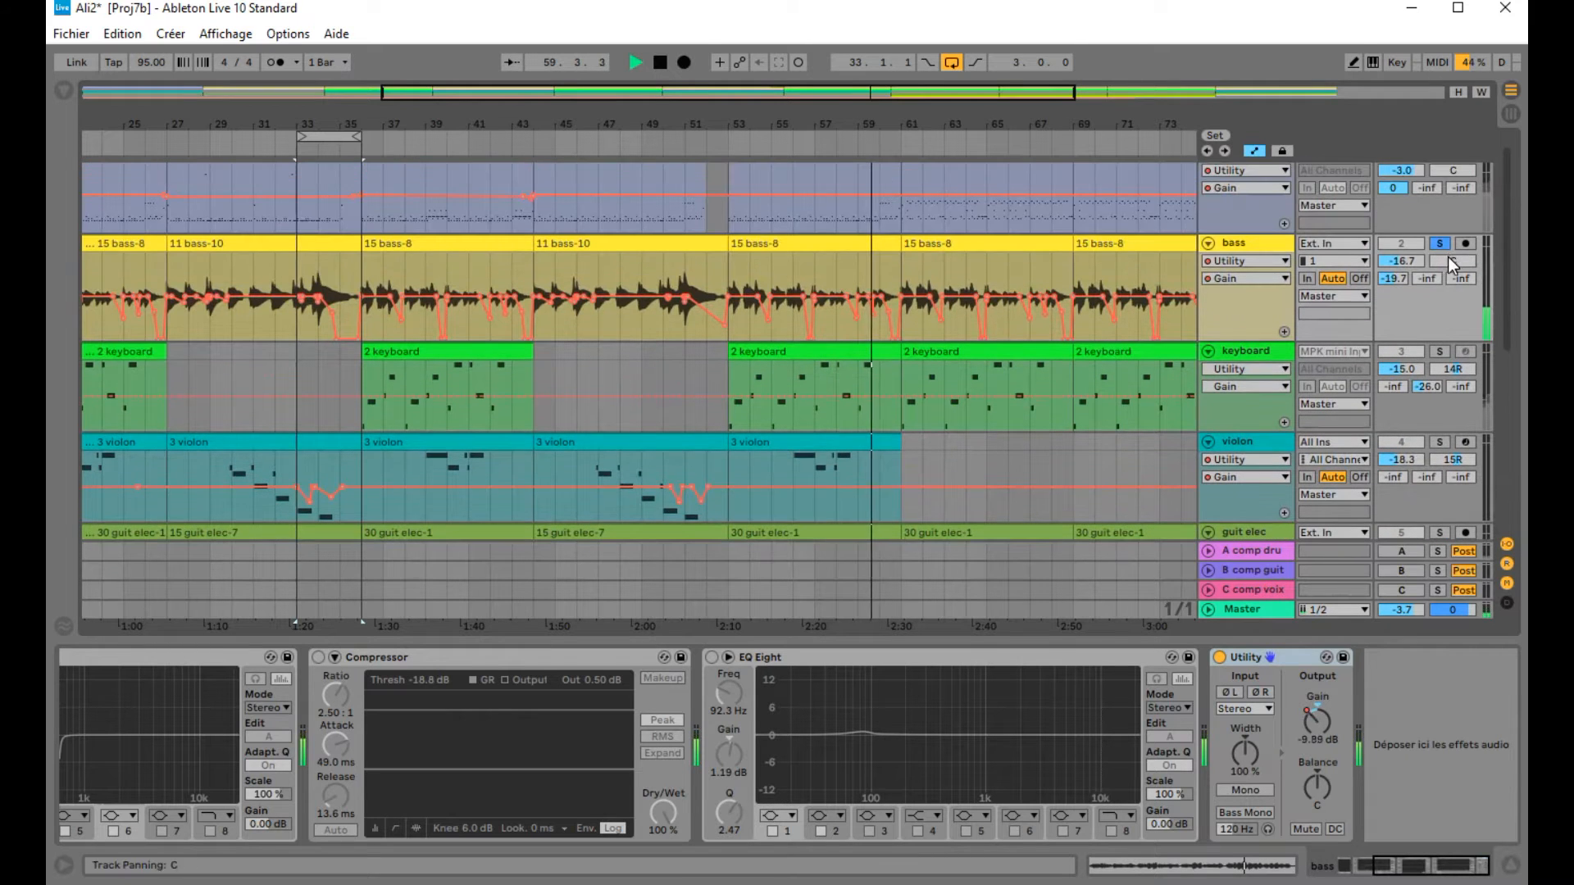
scroll(833, 303, "down", 4)
scroll(965, 313, "down", 3)
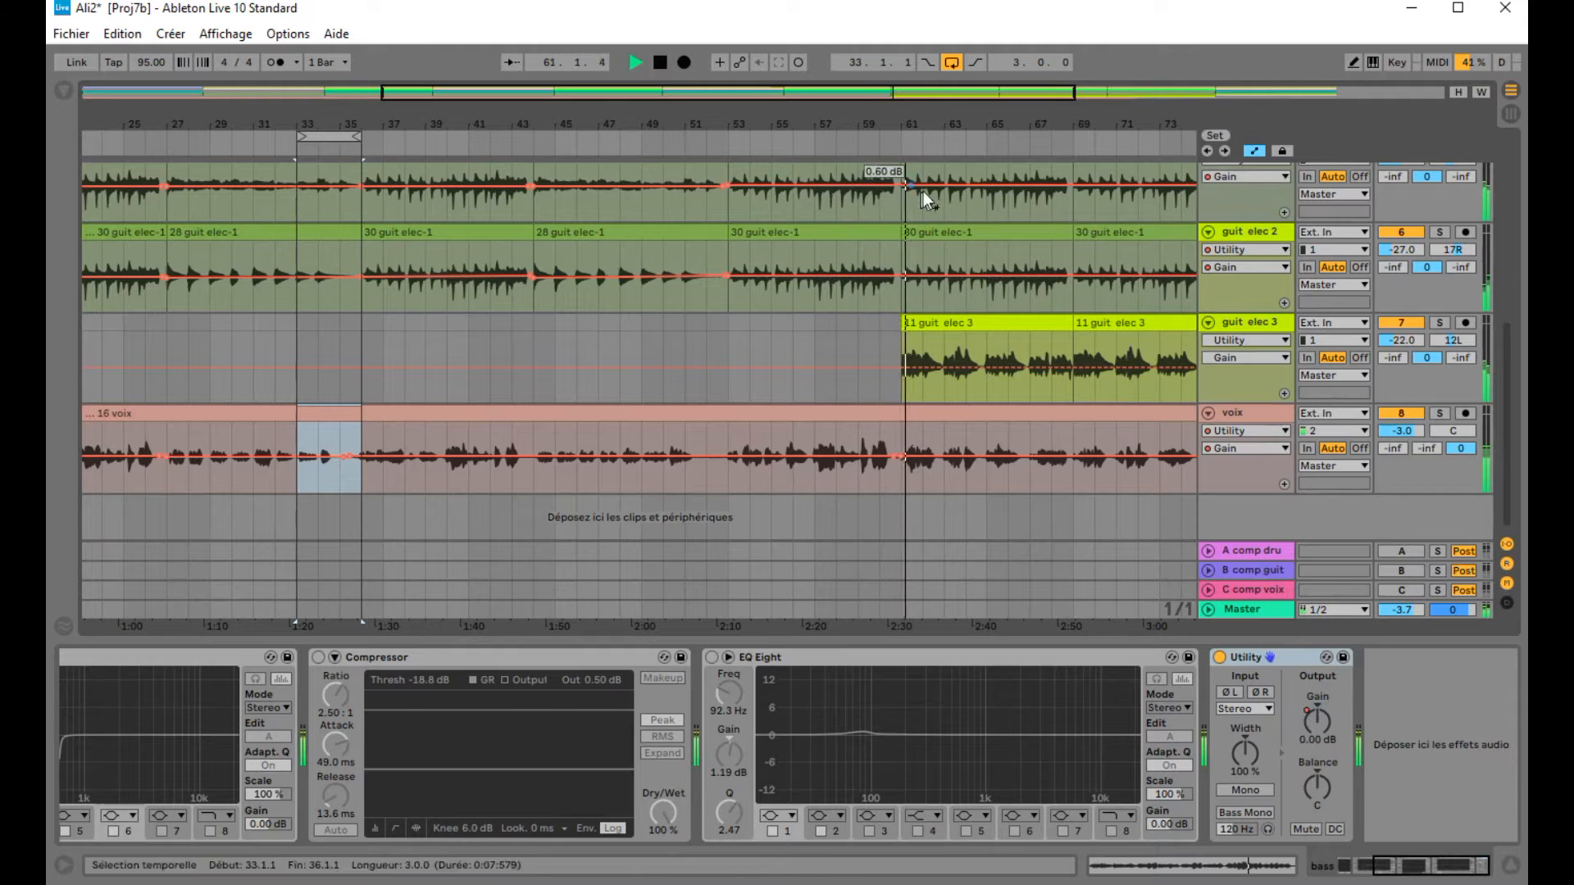
left_click_drag(913, 116, 771, 100)
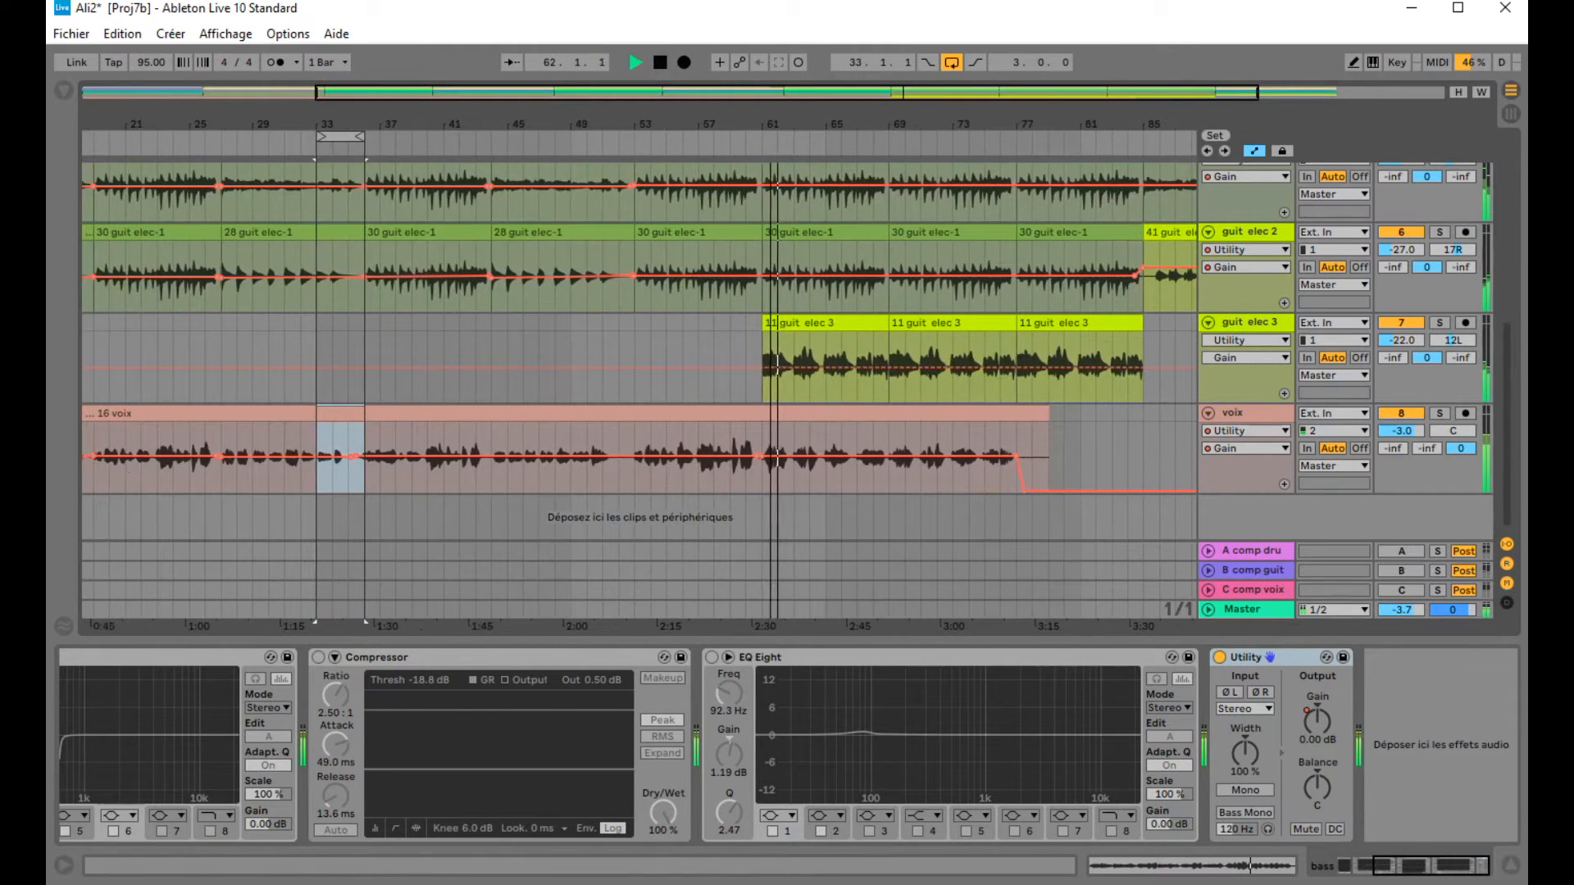
left_click(728, 132)
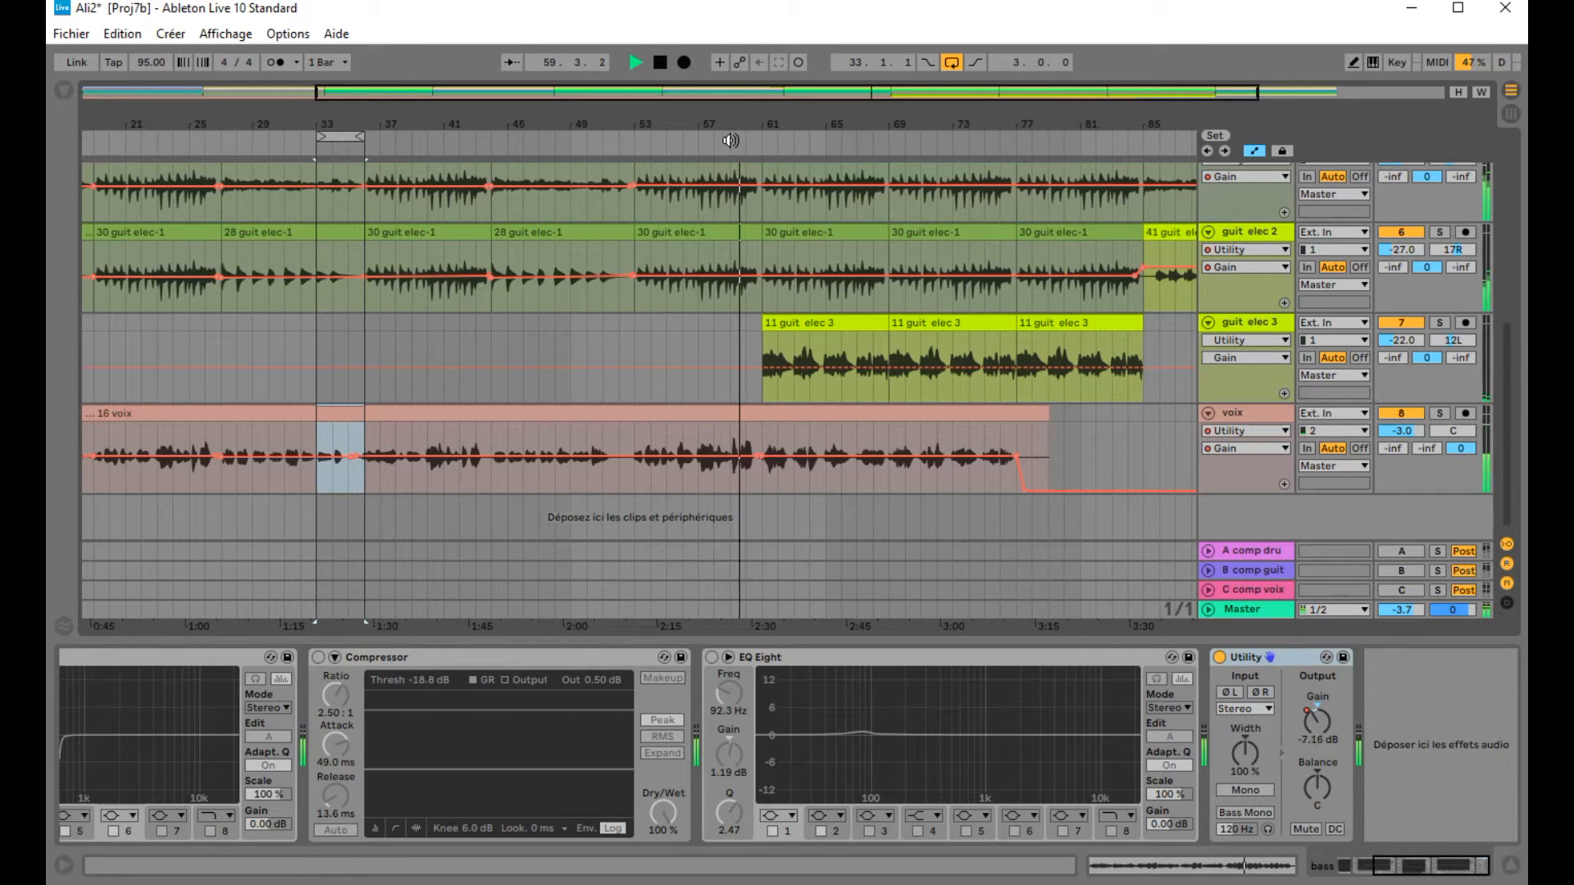
left_click(662, 62)
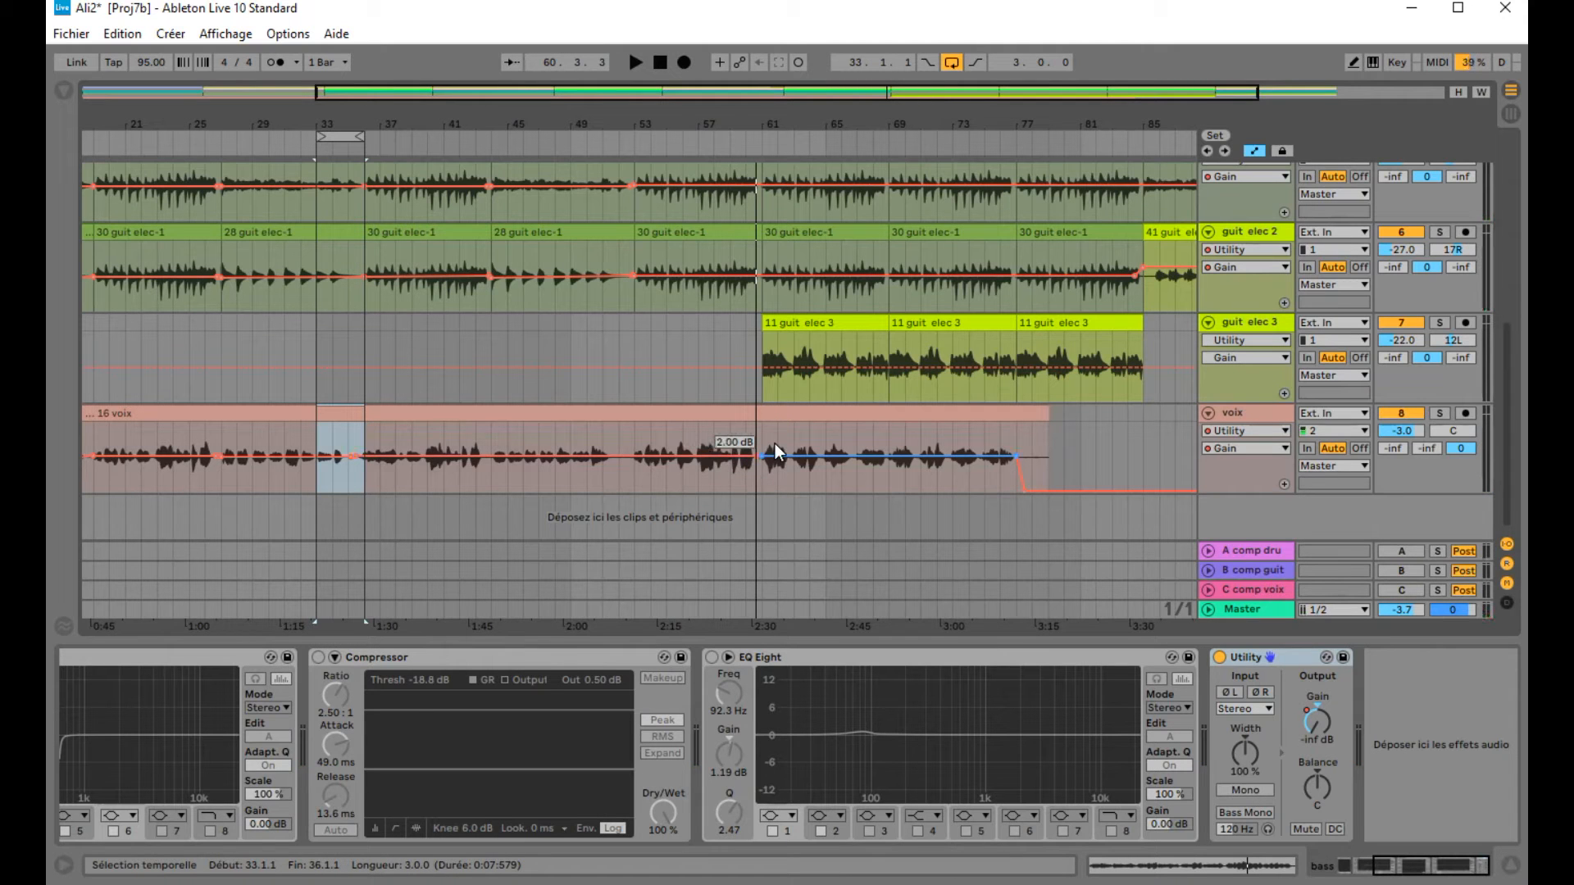
Step: Play the arrangement from around bar 48 and briefly solo the violin track, then release the solo
scroll(774, 452, "up", 8)
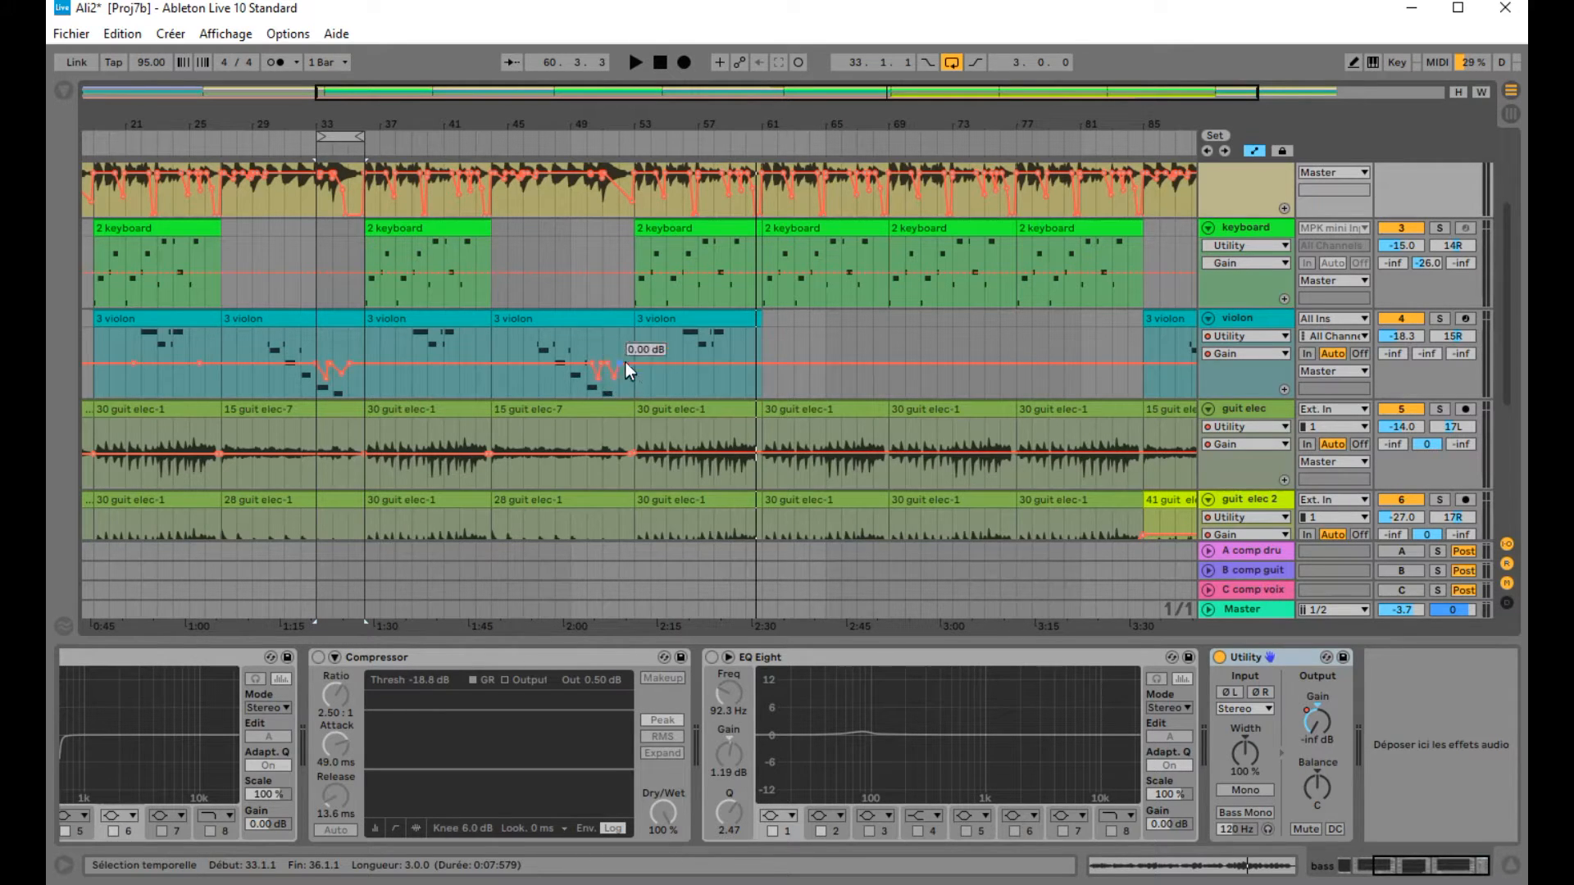
left_click(564, 143)
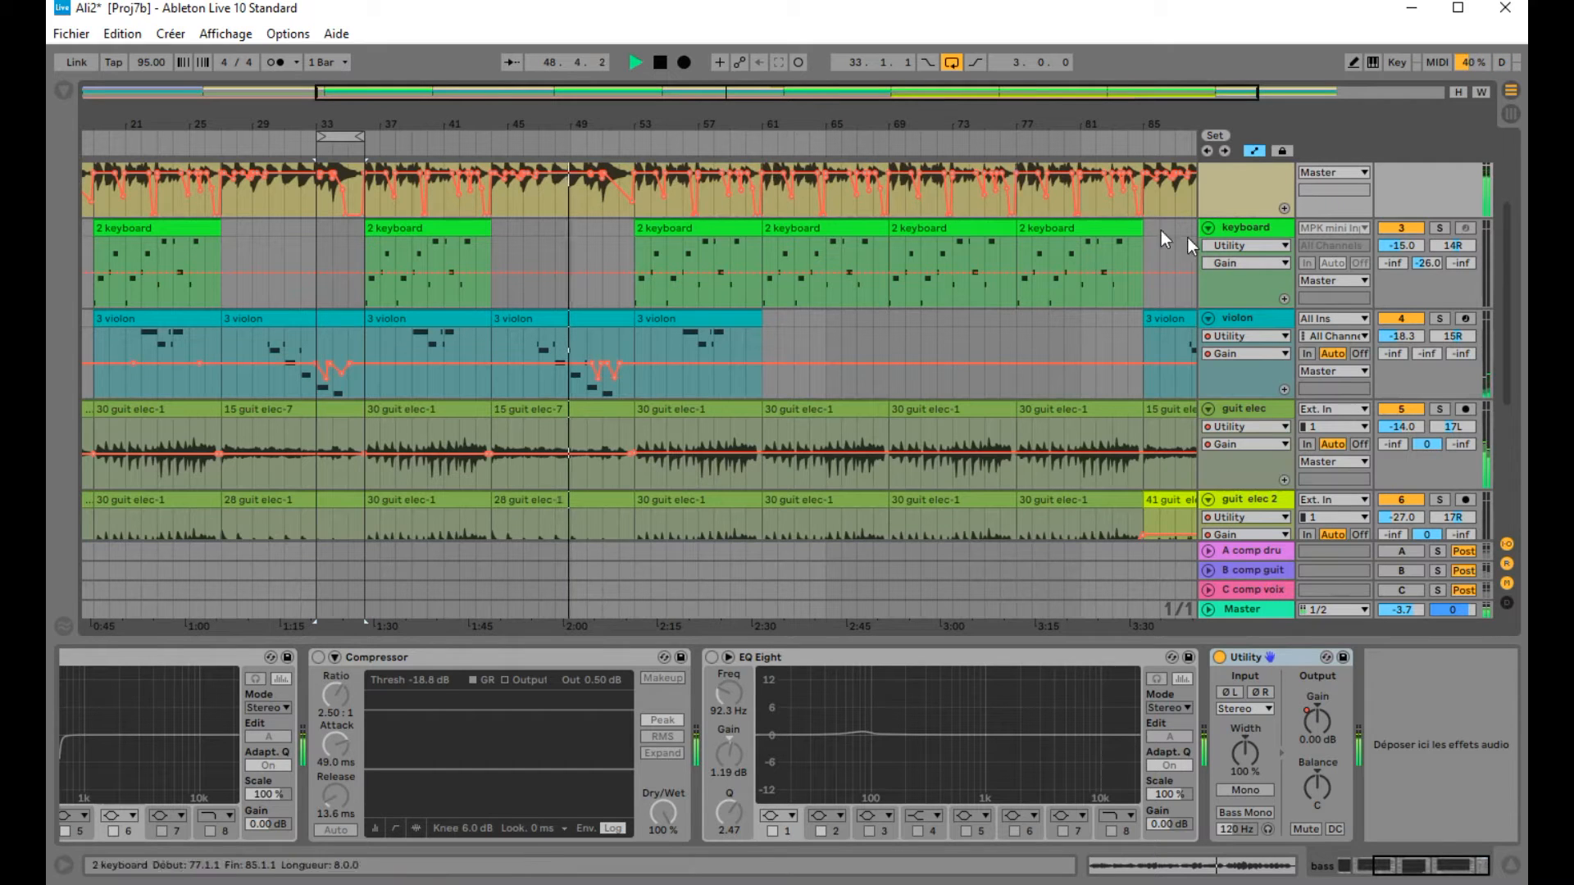
left_click(1440, 319)
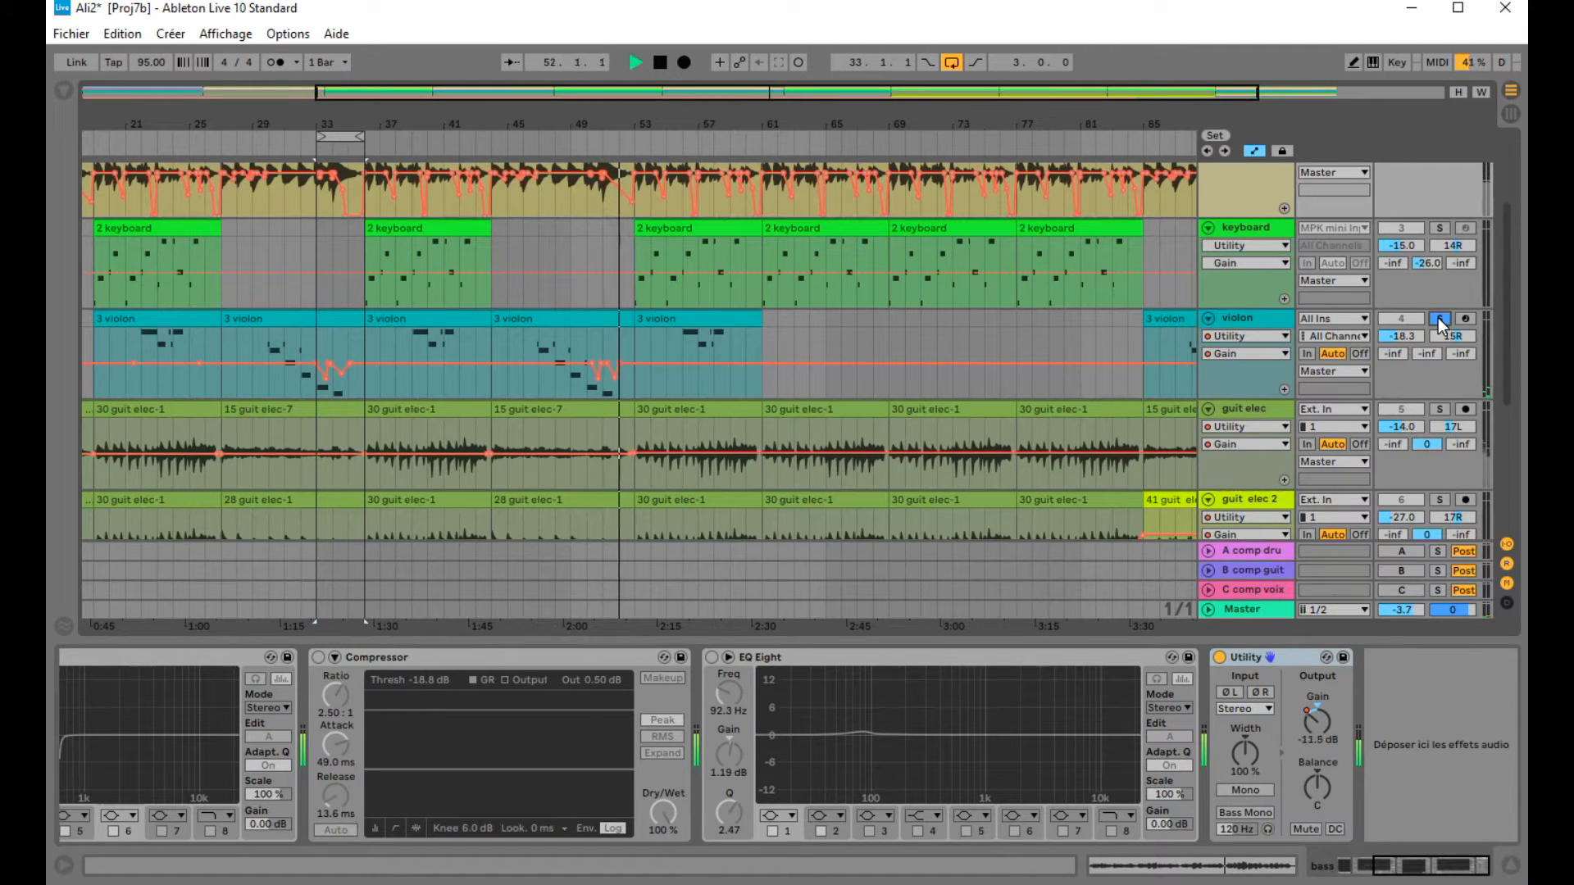
left_click(1440, 321)
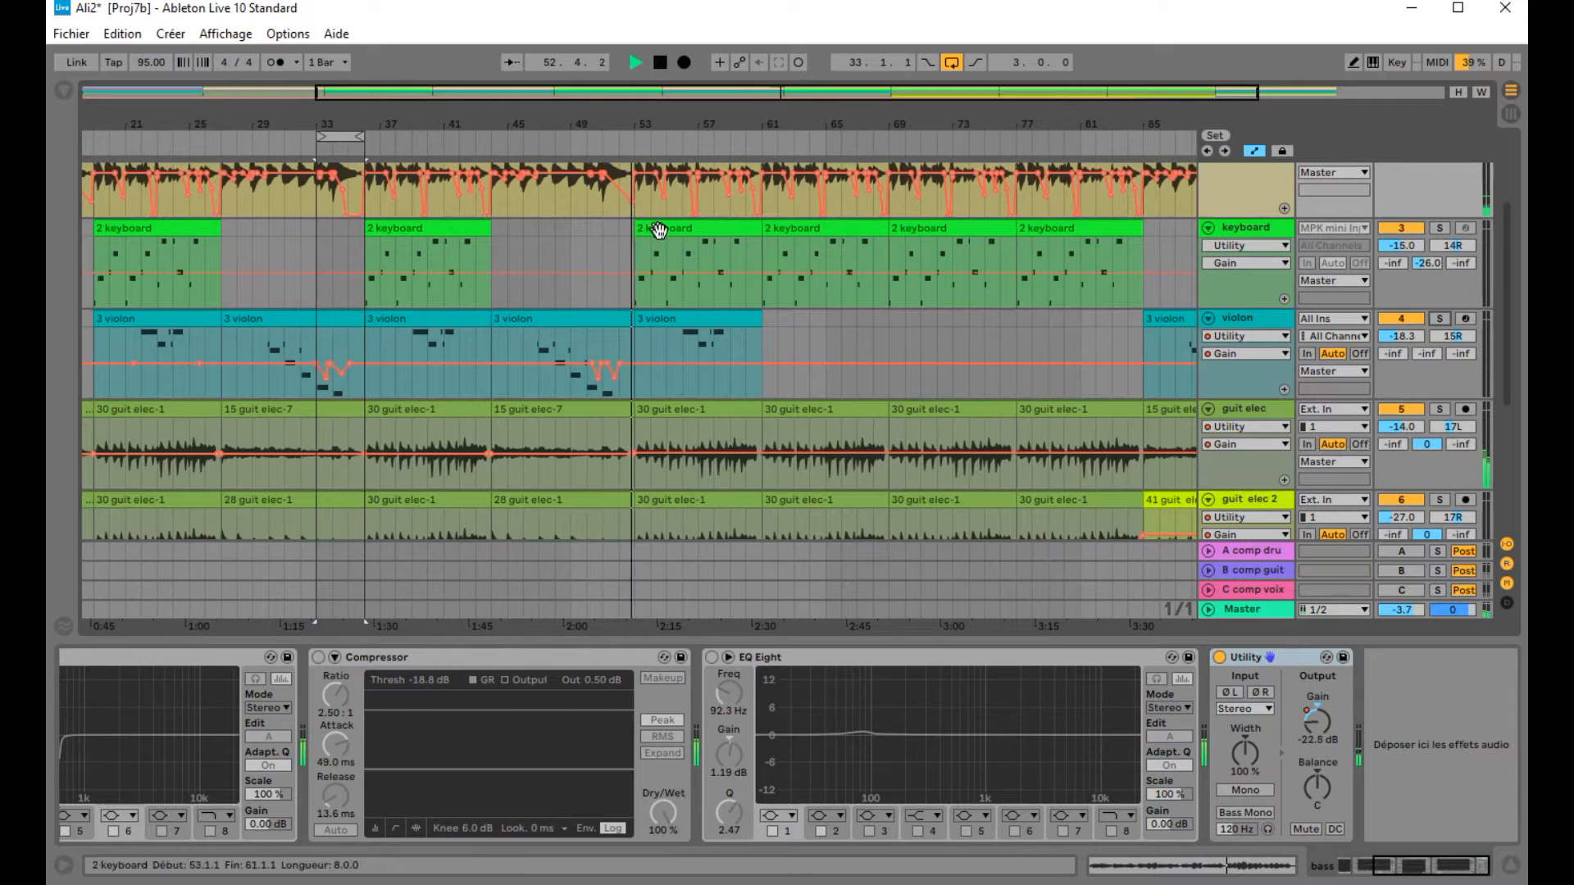
Step: Stop playback and zoom the arrangement out to show the whole song
scroll(673, 246, "up", 3)
left_click(659, 62)
left_click_drag(419, 115, 726, 138)
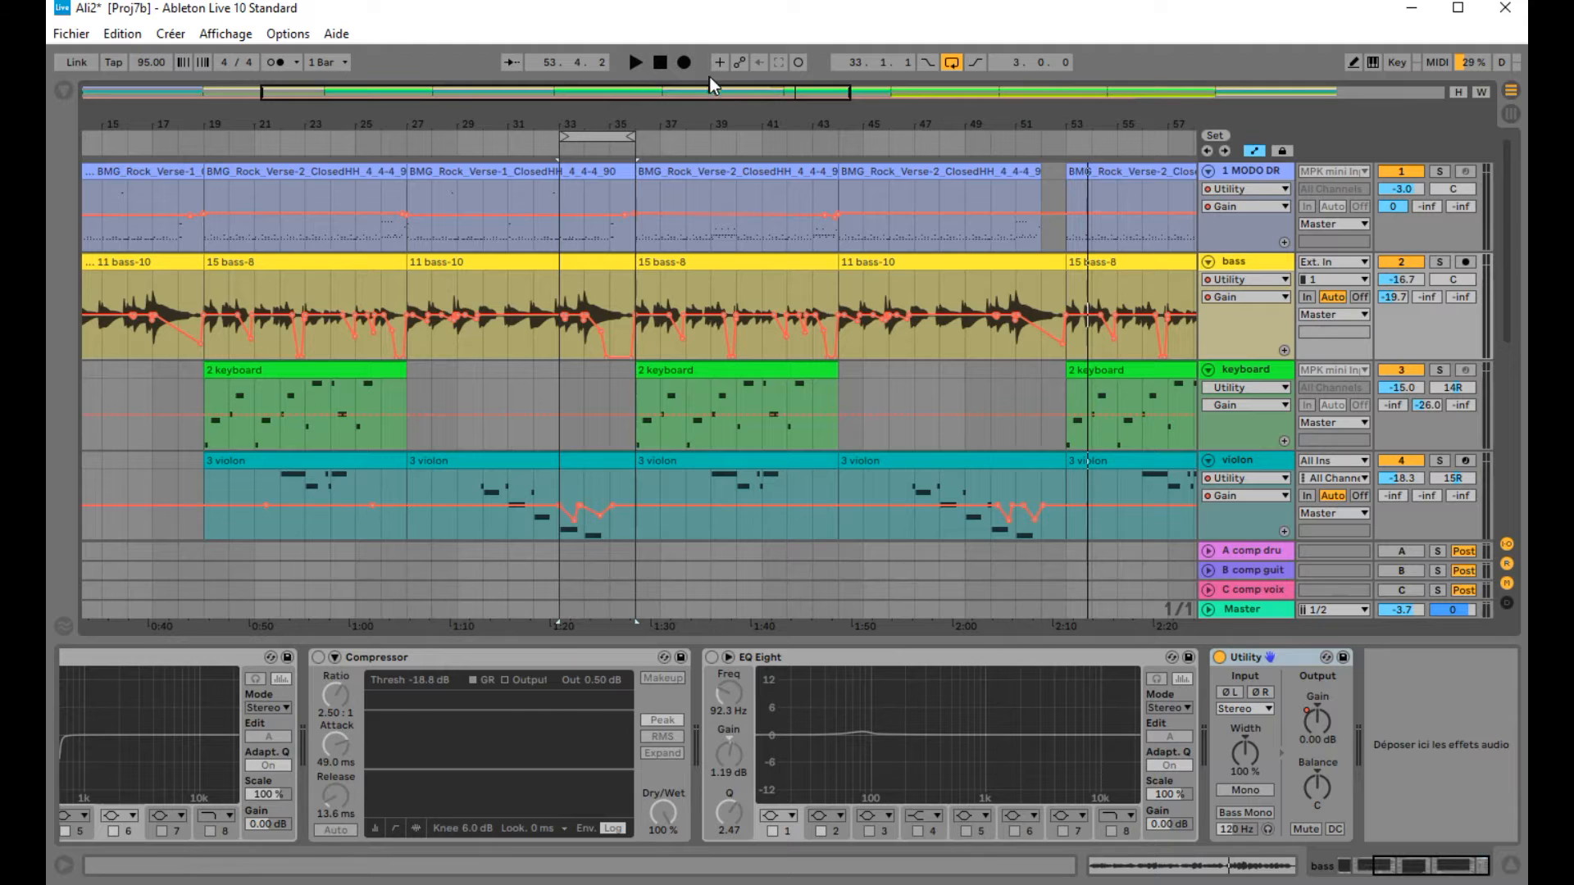
left_click_drag(669, 120, 668, 69)
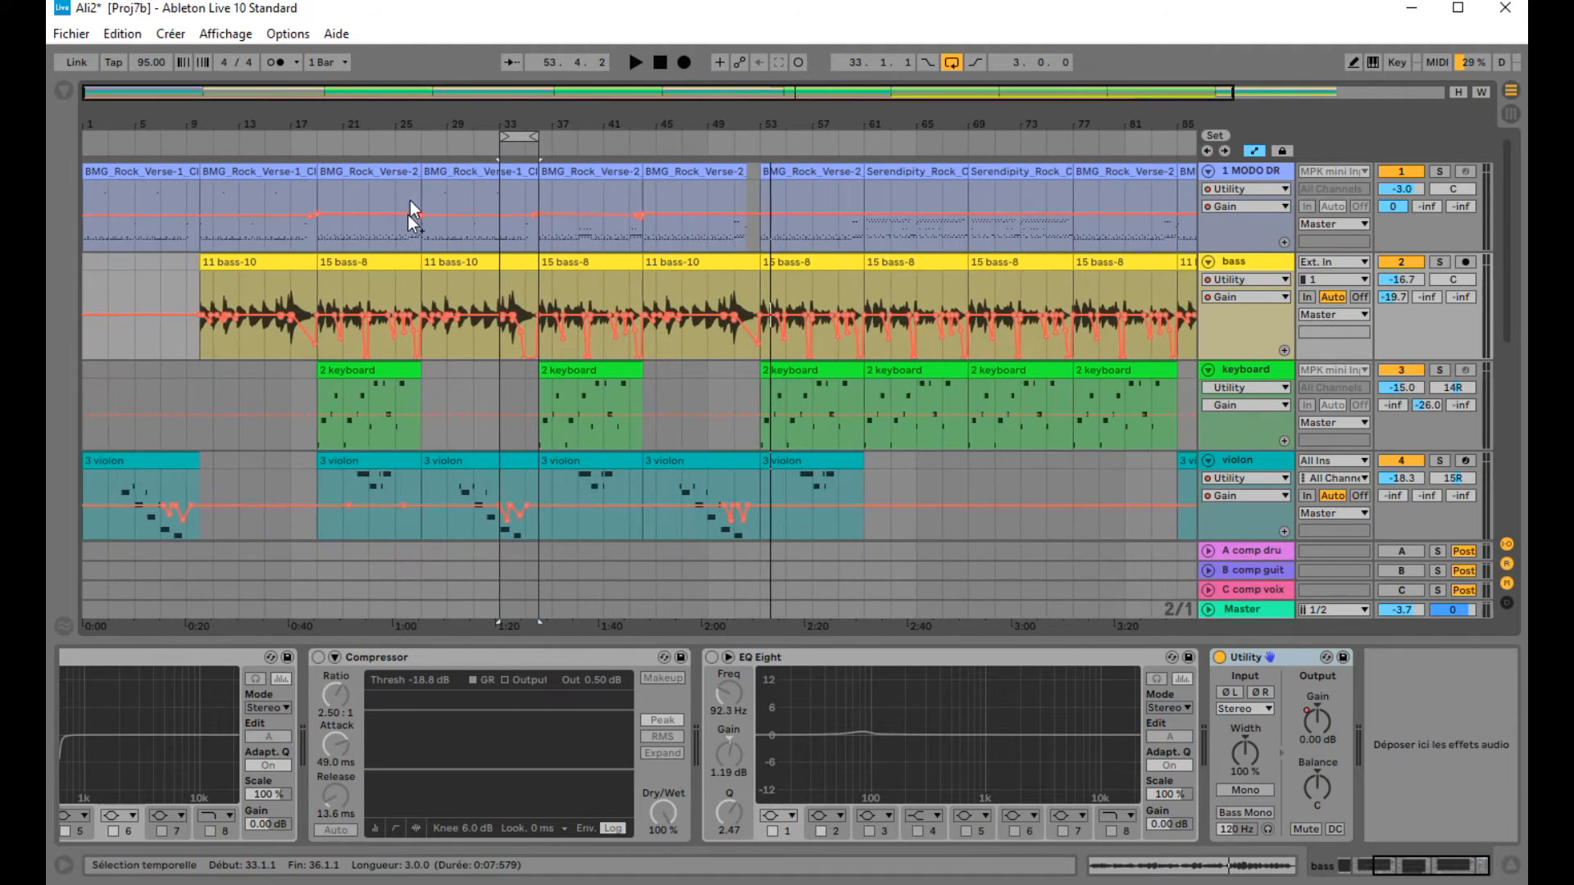
scroll(756, 401, "down", 5)
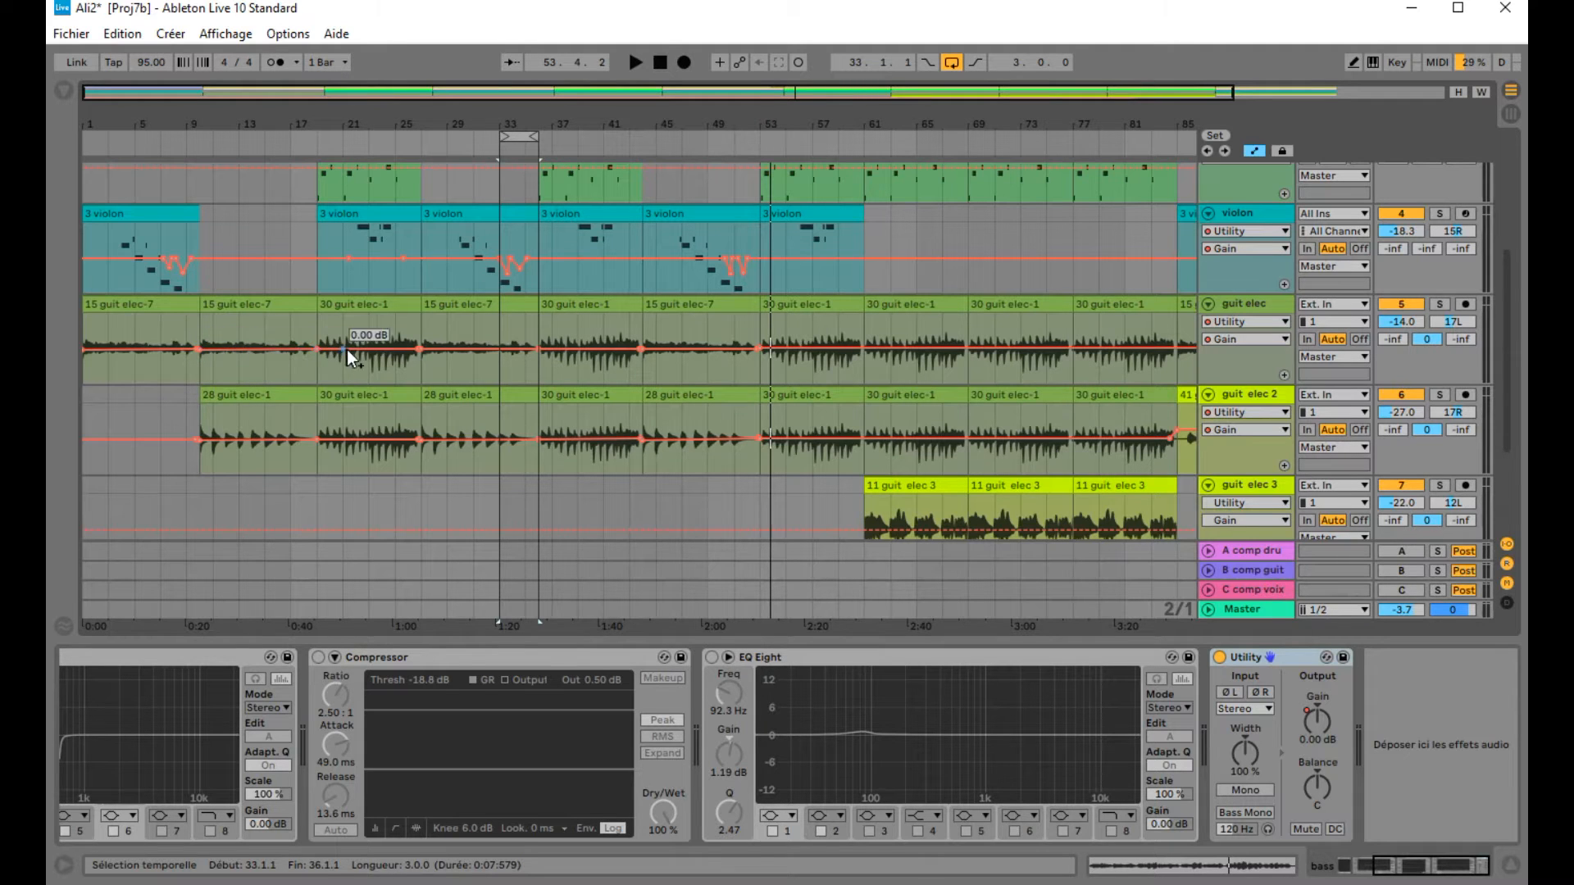
scroll(558, 372, "down", 4)
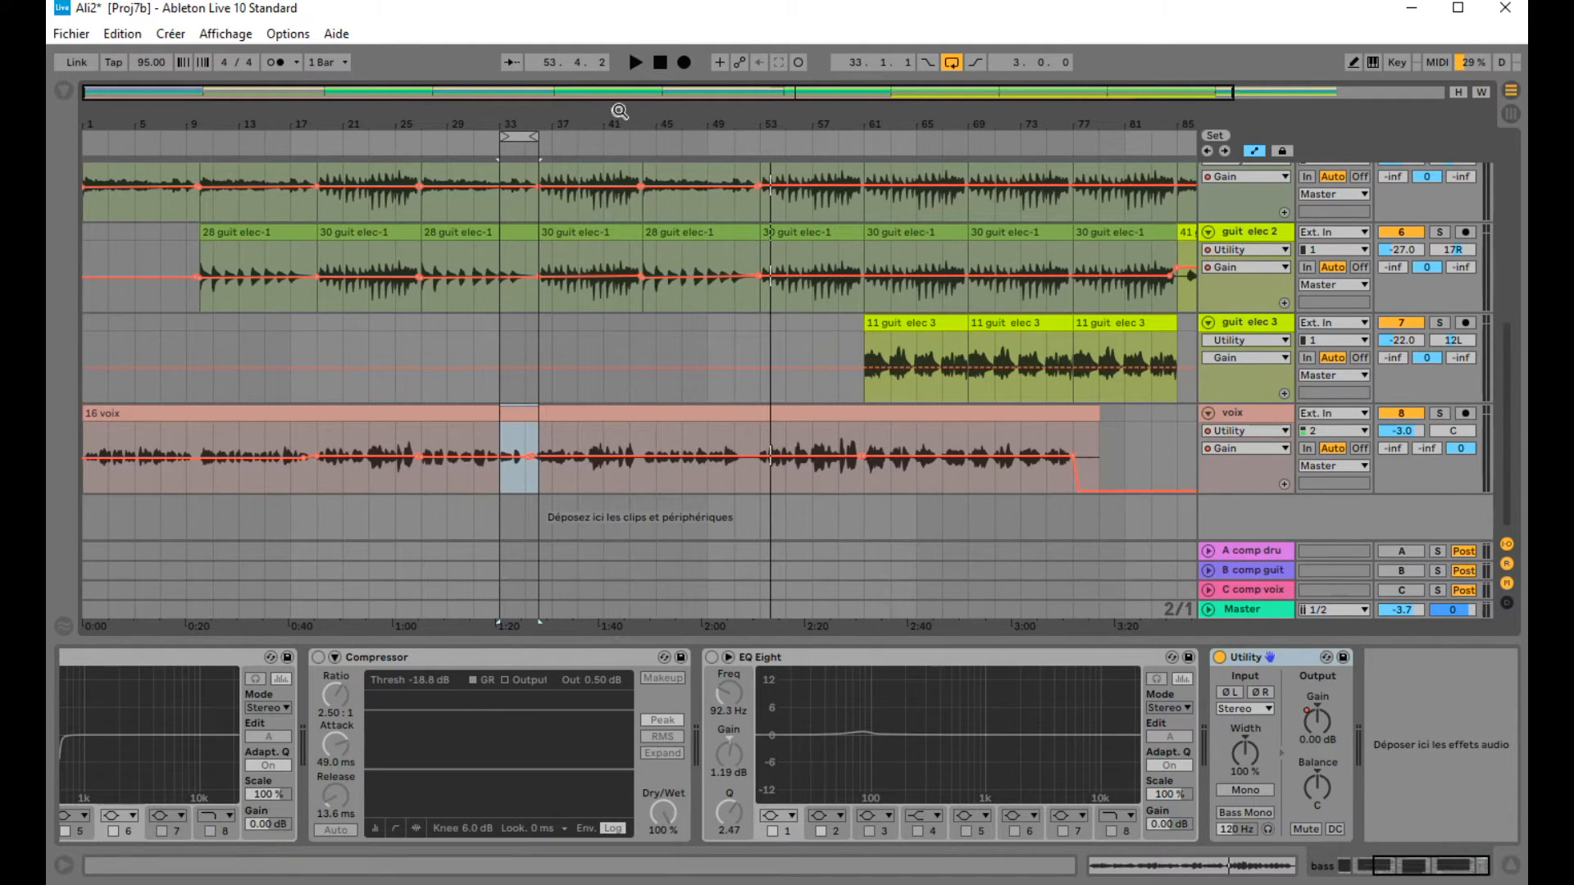
left_click_drag(619, 126, 628, 114)
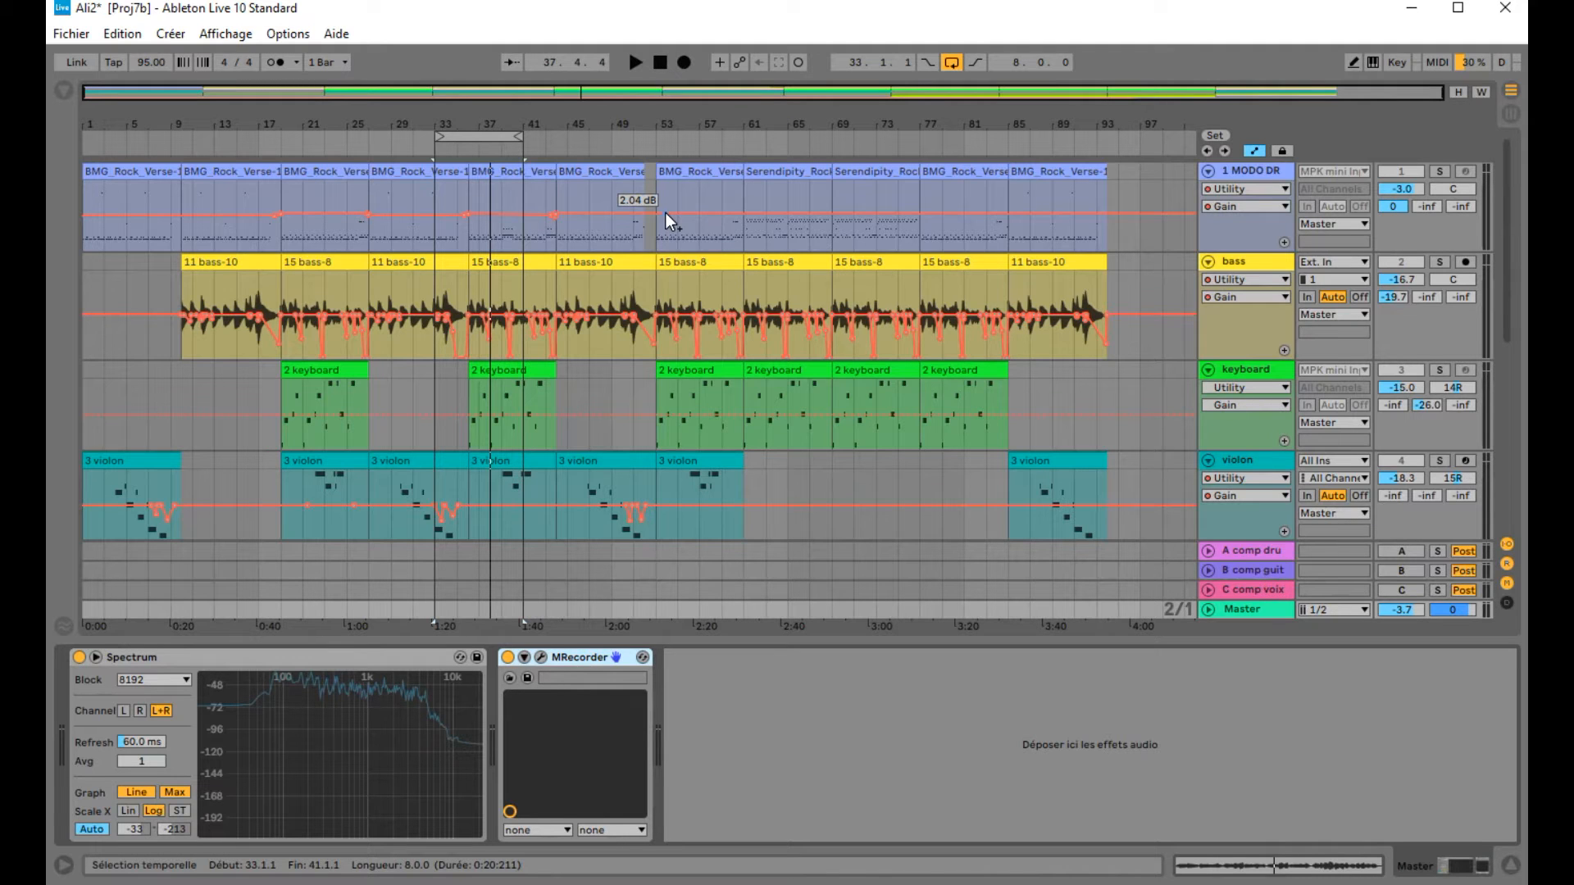
Step: Open the browser, enlarge the master track's Spectrum analyzer display, and play the loop from bar 33
left_click(65, 93)
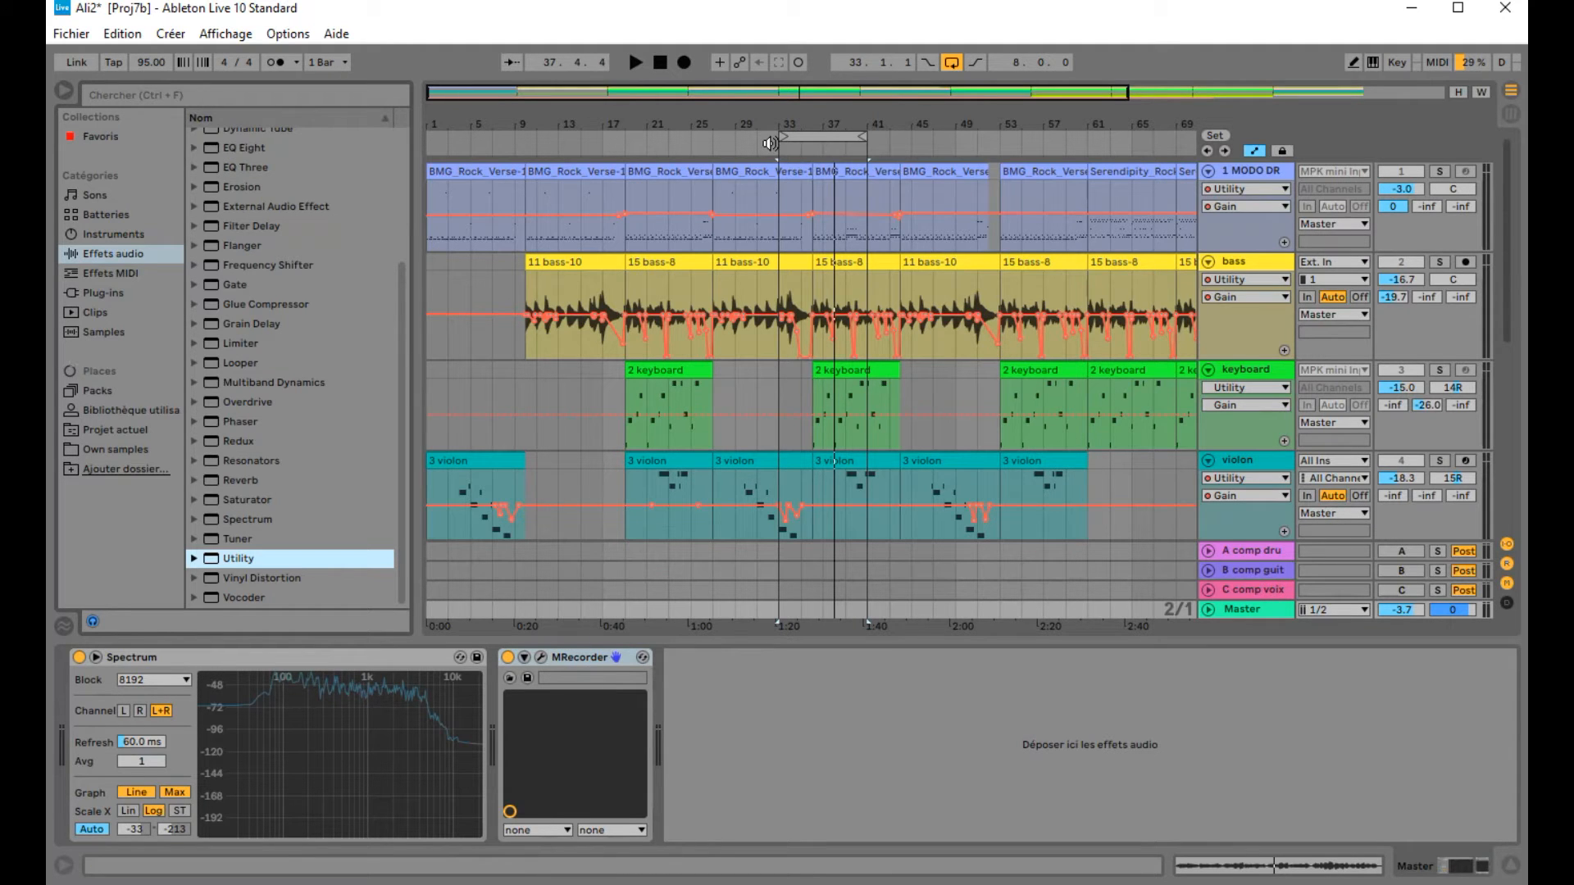
left_click(97, 657)
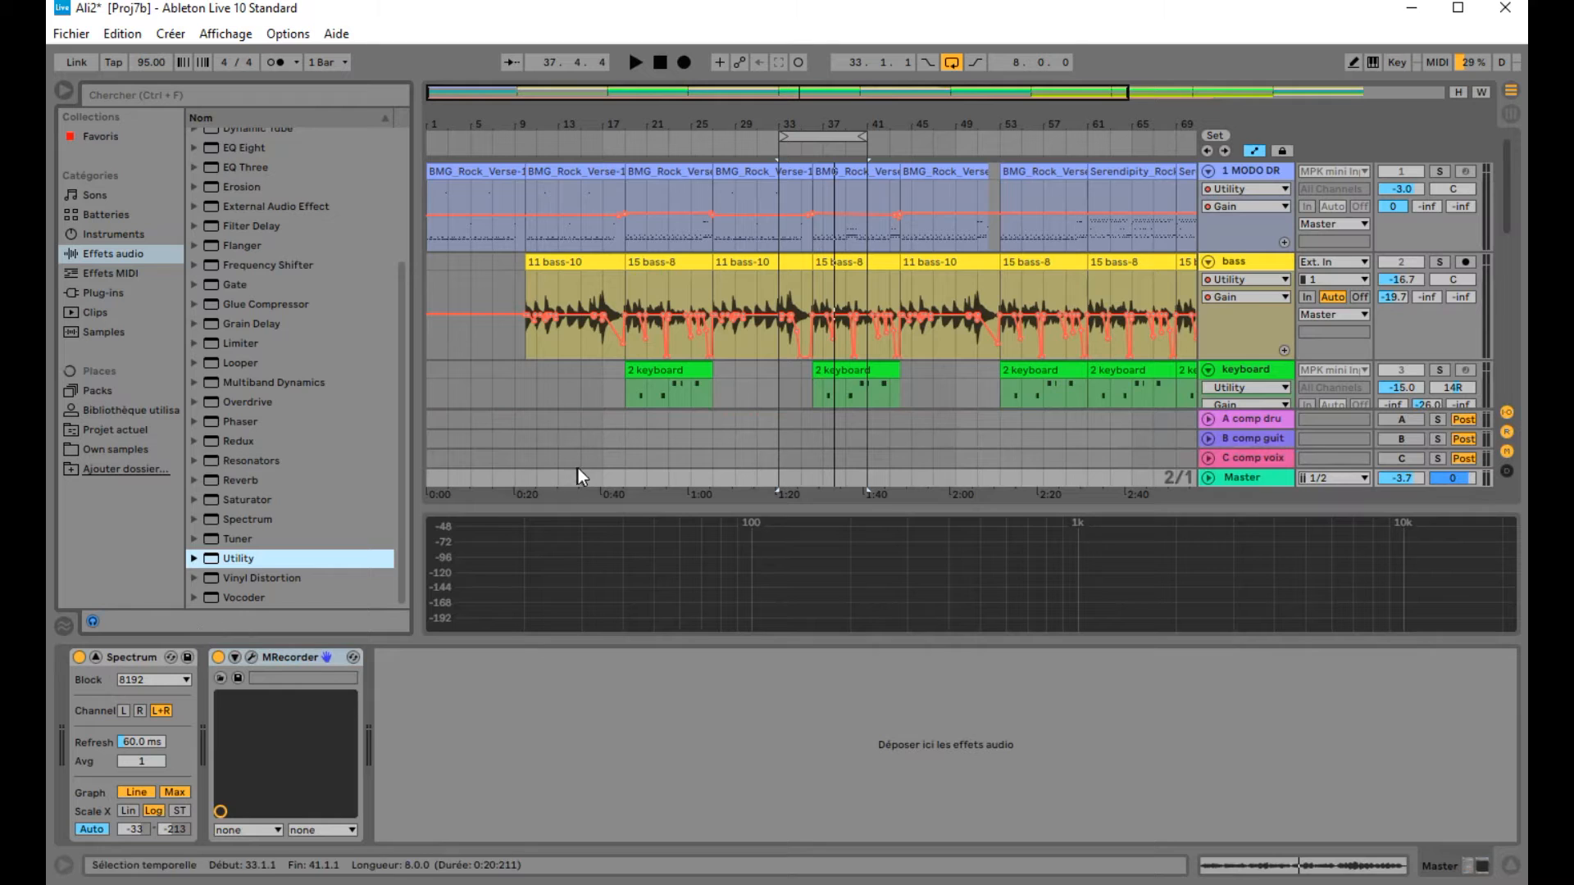
left_click_drag(608, 514, 623, 381)
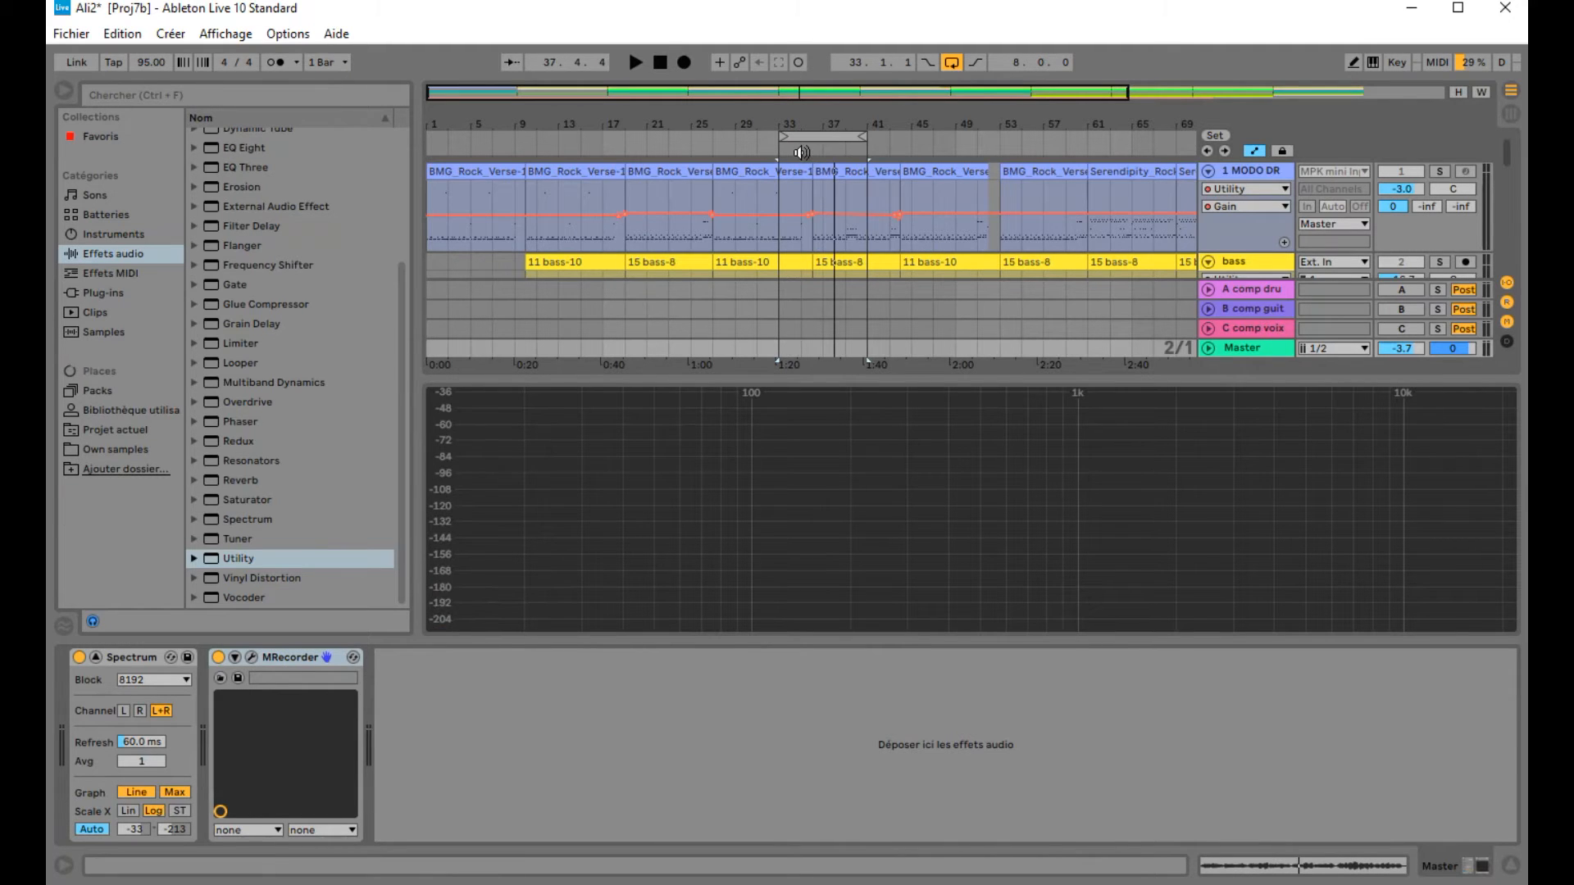
left_click(772, 152)
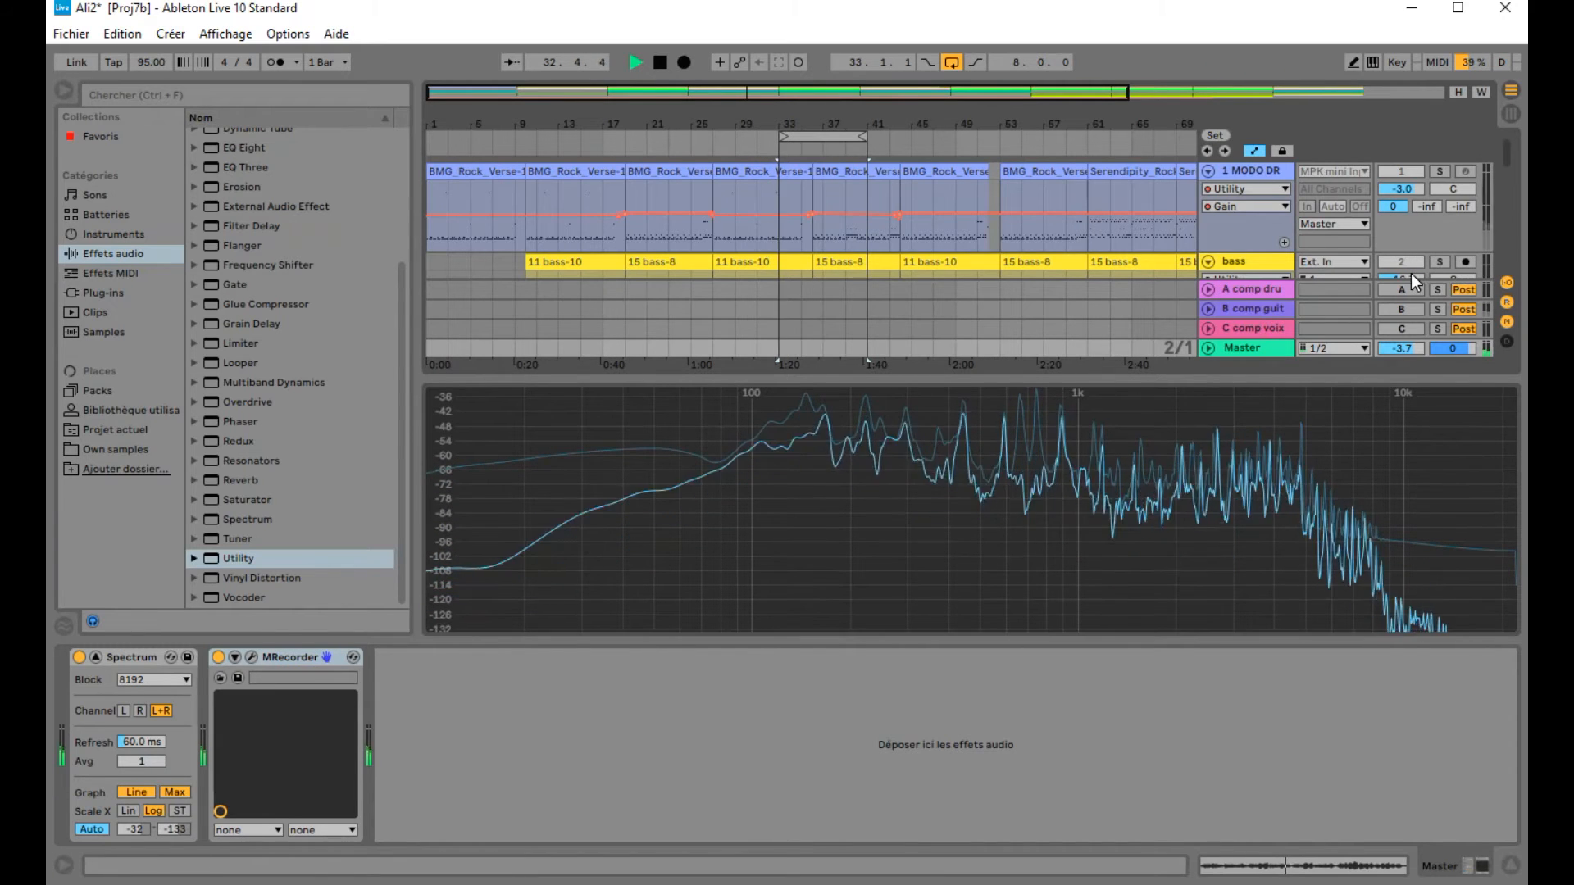
Step: Solo the first electric guitar track while watching the spectrum, then stop playback
scroll(1416, 274, "down", 1)
scroll(1415, 274, "down", 6)
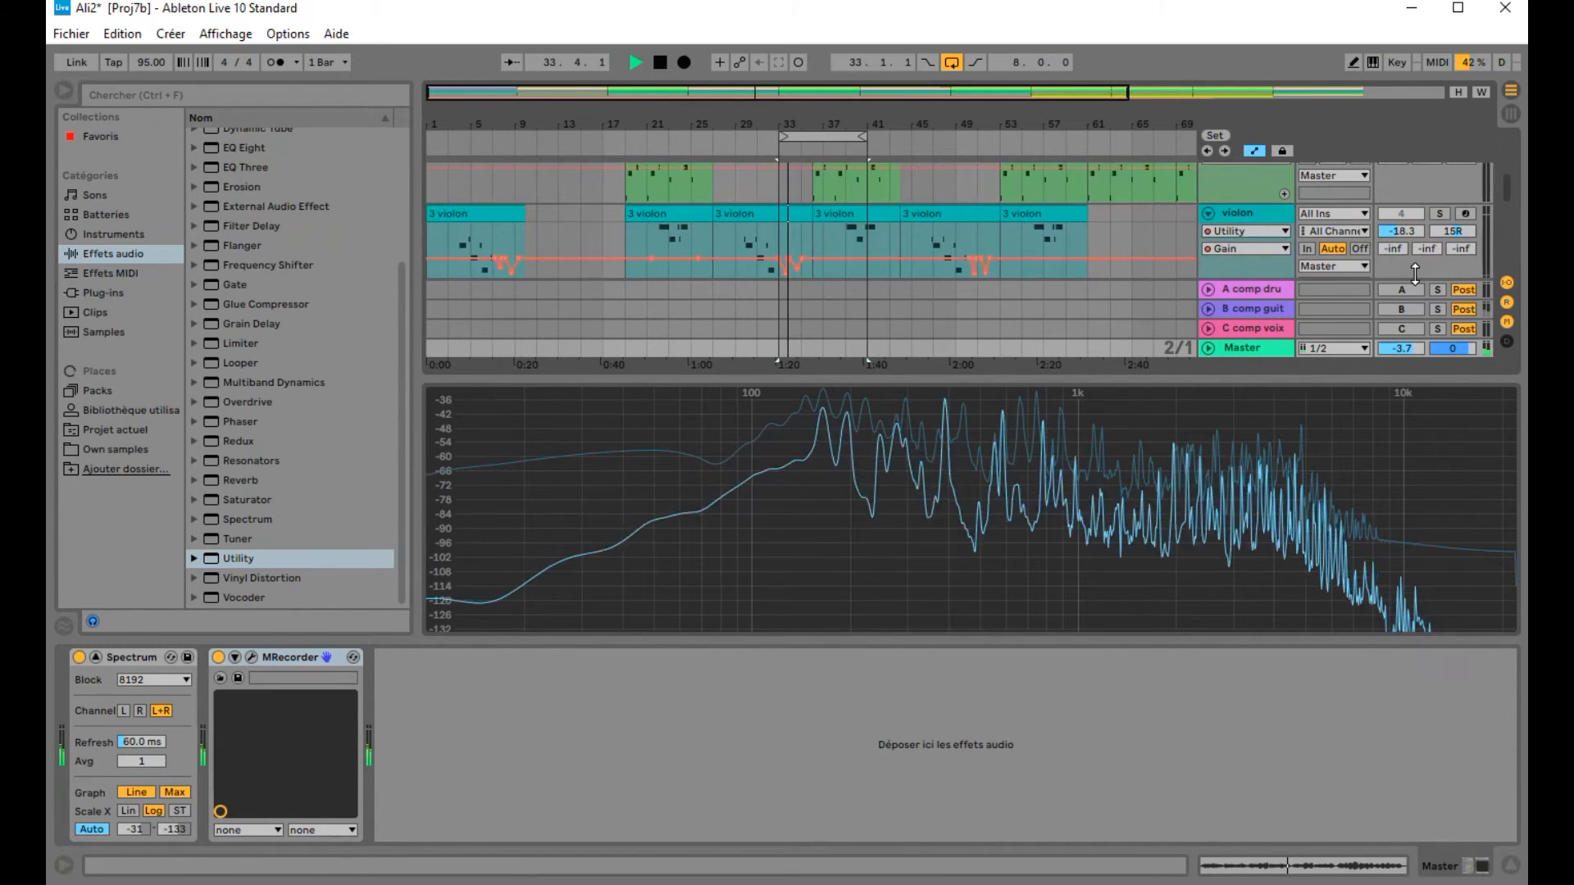
scroll(1416, 273, "down", 2)
scroll(1418, 274, "up", 2)
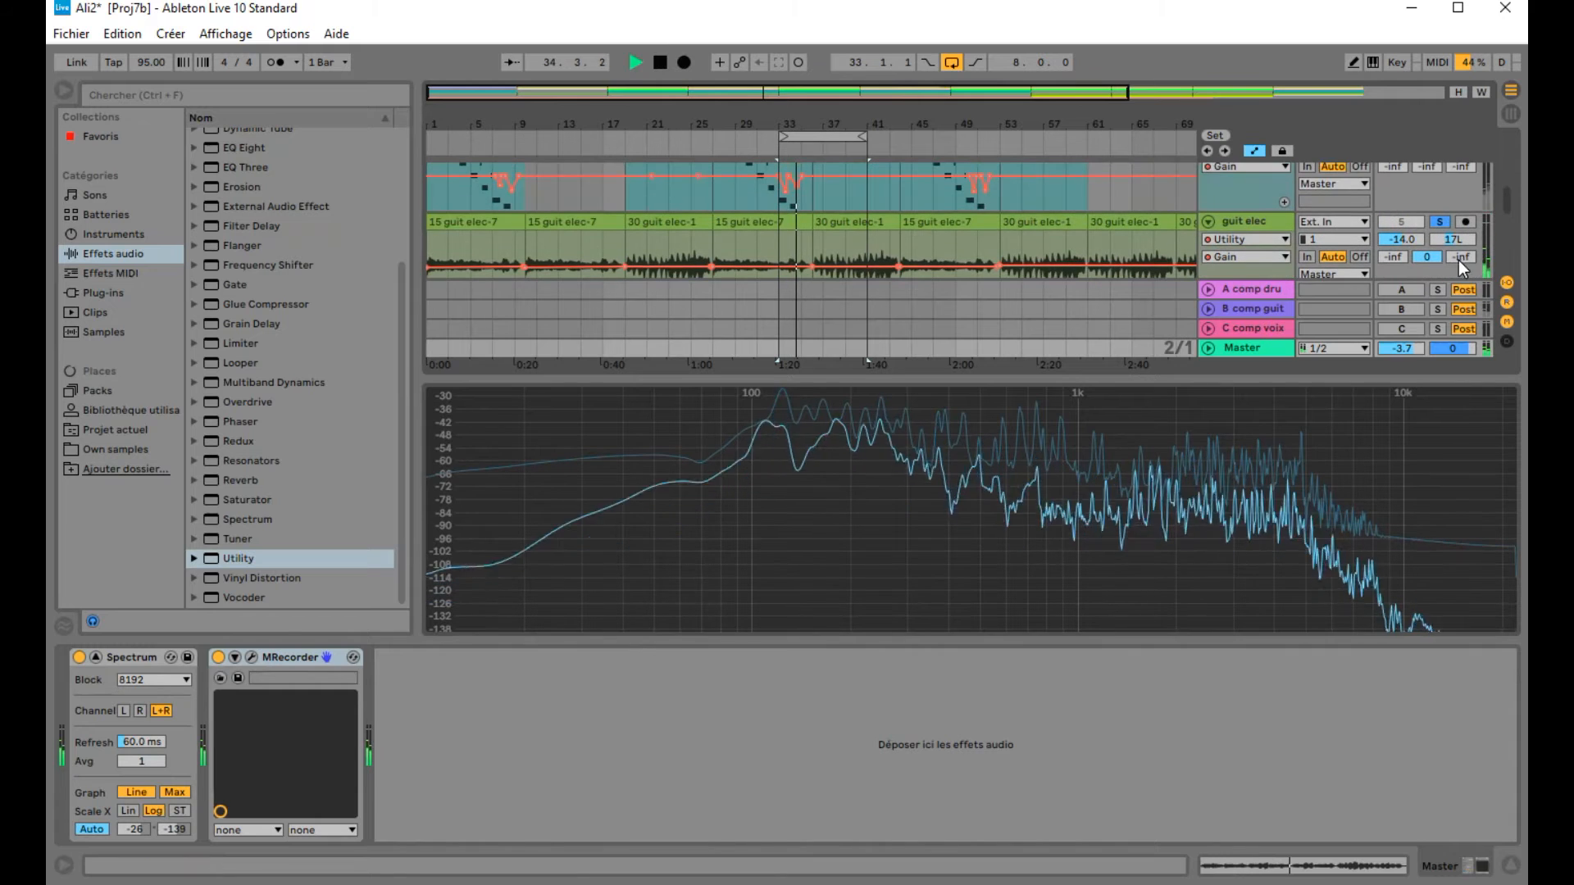
left_click(1443, 220)
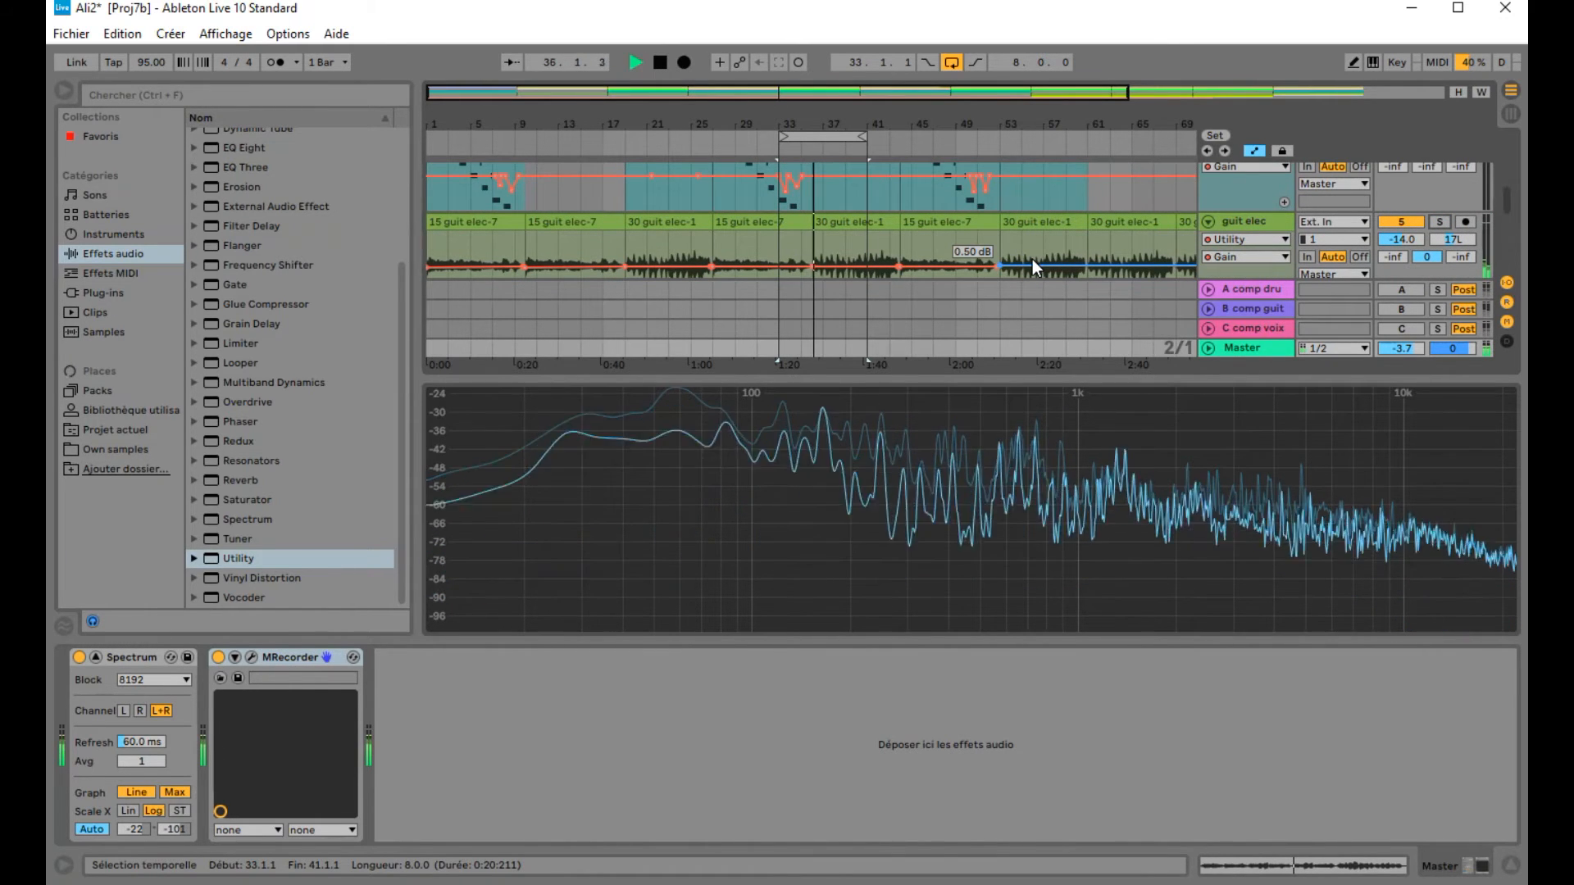
left_click(660, 62)
Step: Also solo the MODO DR drum track and play the loop from bar 33 to compare spectra, then stop
scroll(1200, 259, "up", 7)
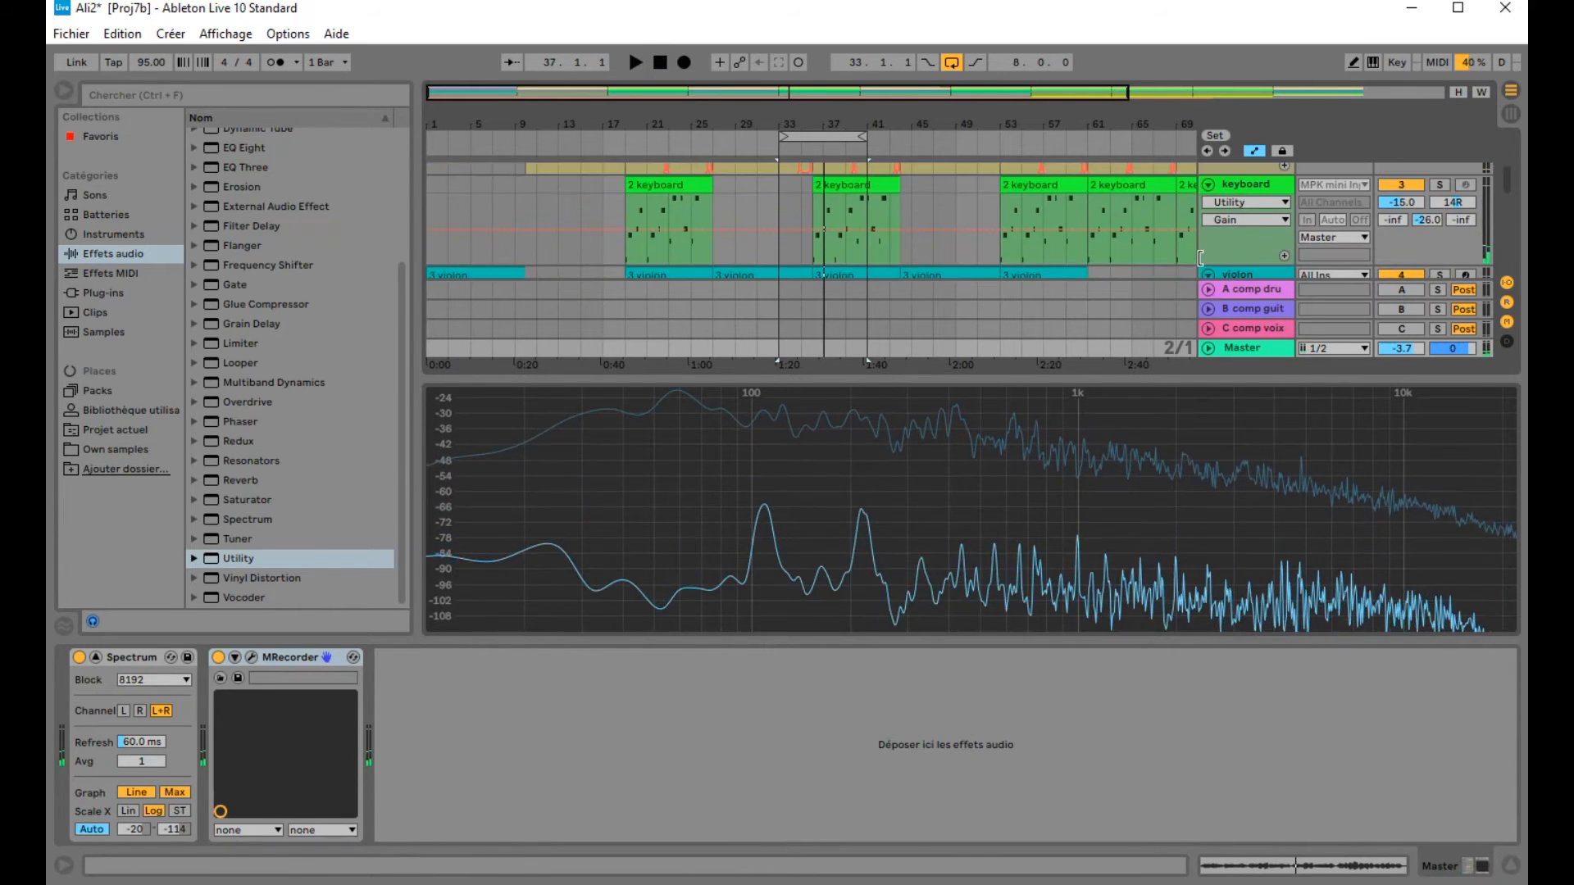
scroll(1201, 259, "up", 2)
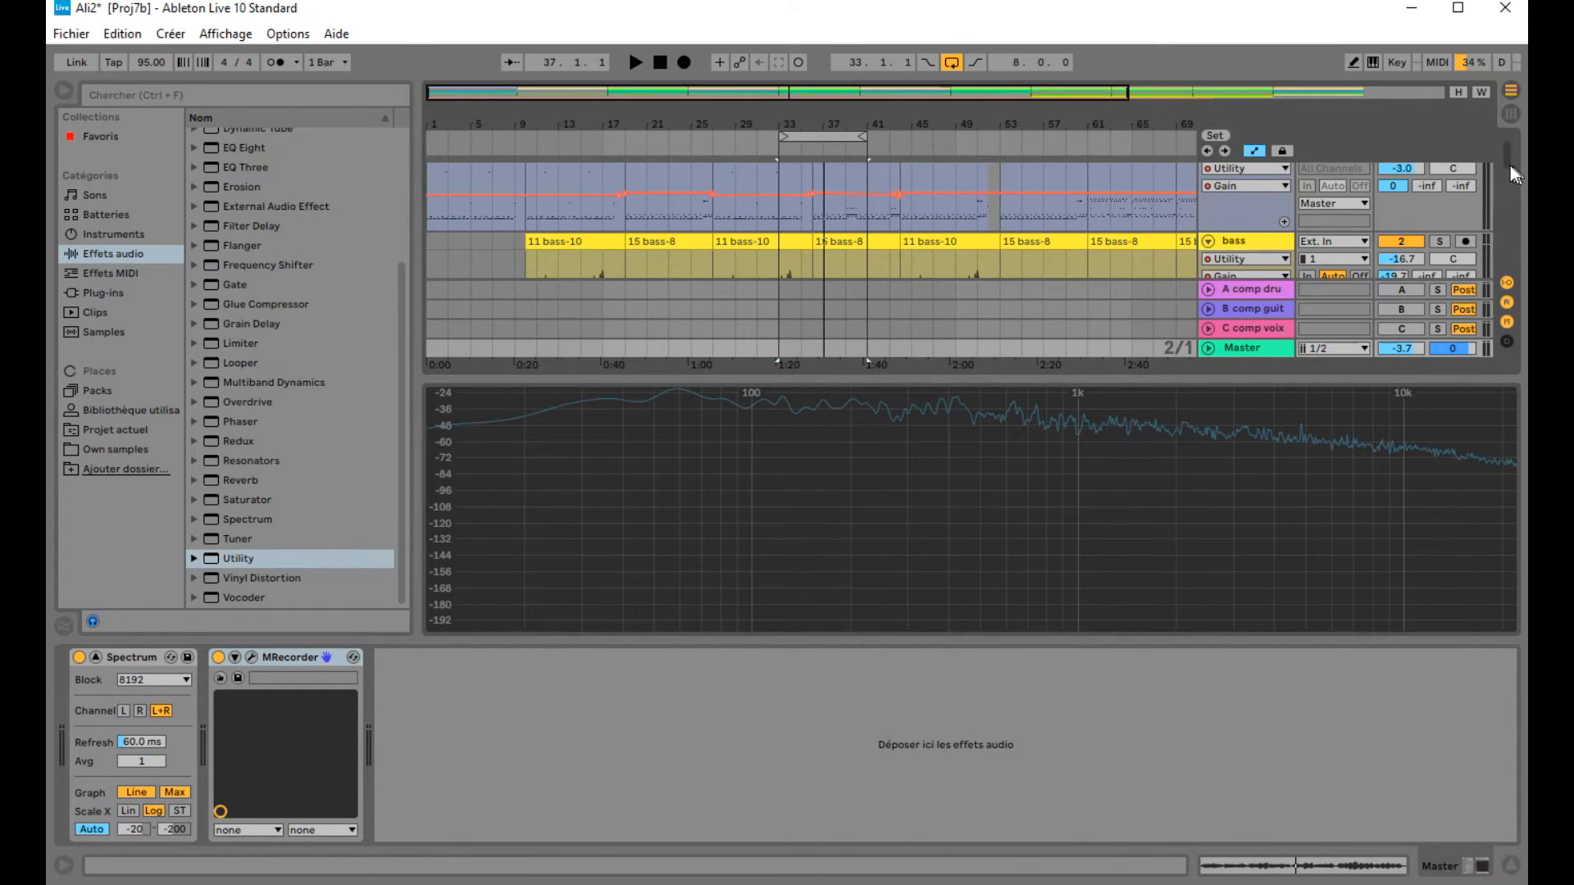
scroll(1507, 141, "up", 1)
left_click(1439, 171)
left_click(767, 144)
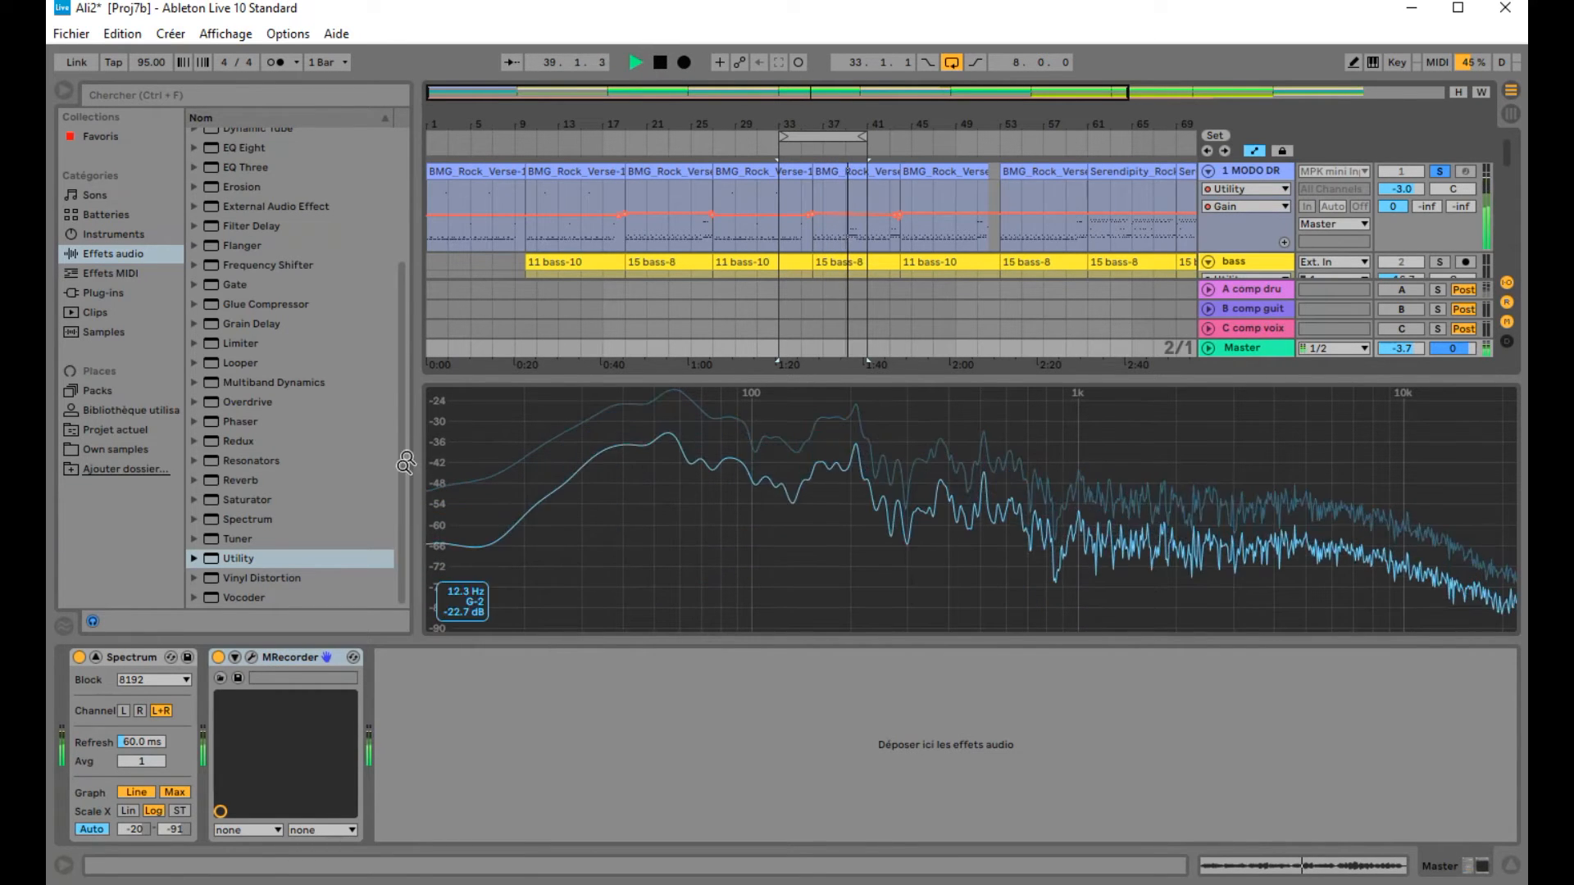
left_click(657, 63)
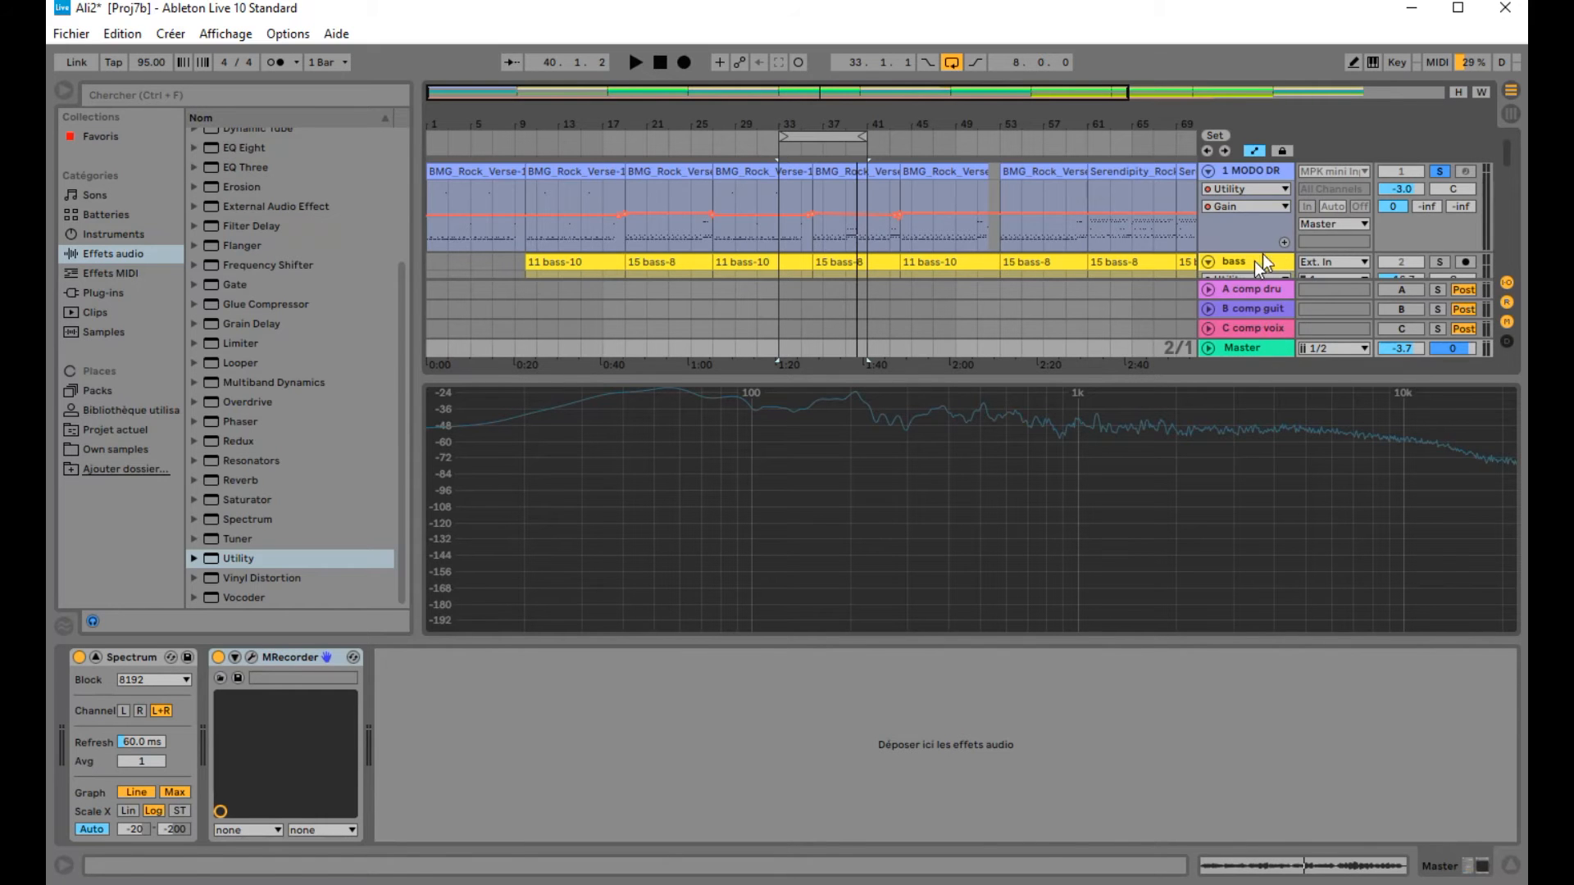
Step: Play the soloed tracks again from bar 33 and around bar 37 while watching the spectrum, then stop playback
scroll(1140, 192, "down", 3)
scroll(1136, 203, "down", 4)
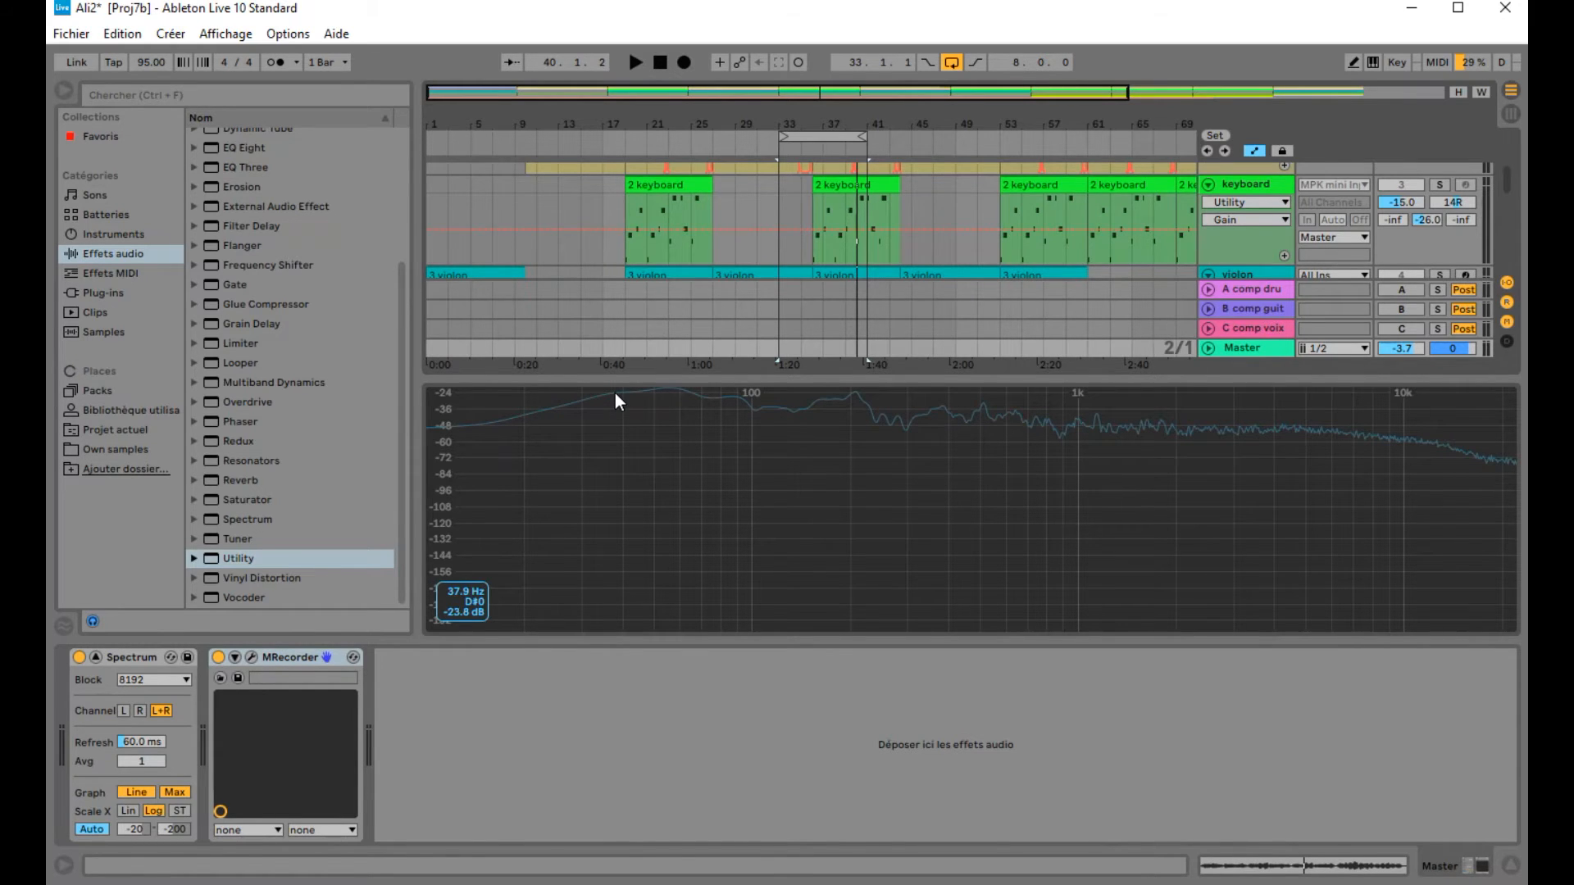
scroll(1120, 172, "down", 3)
scroll(1119, 170, "down", 4)
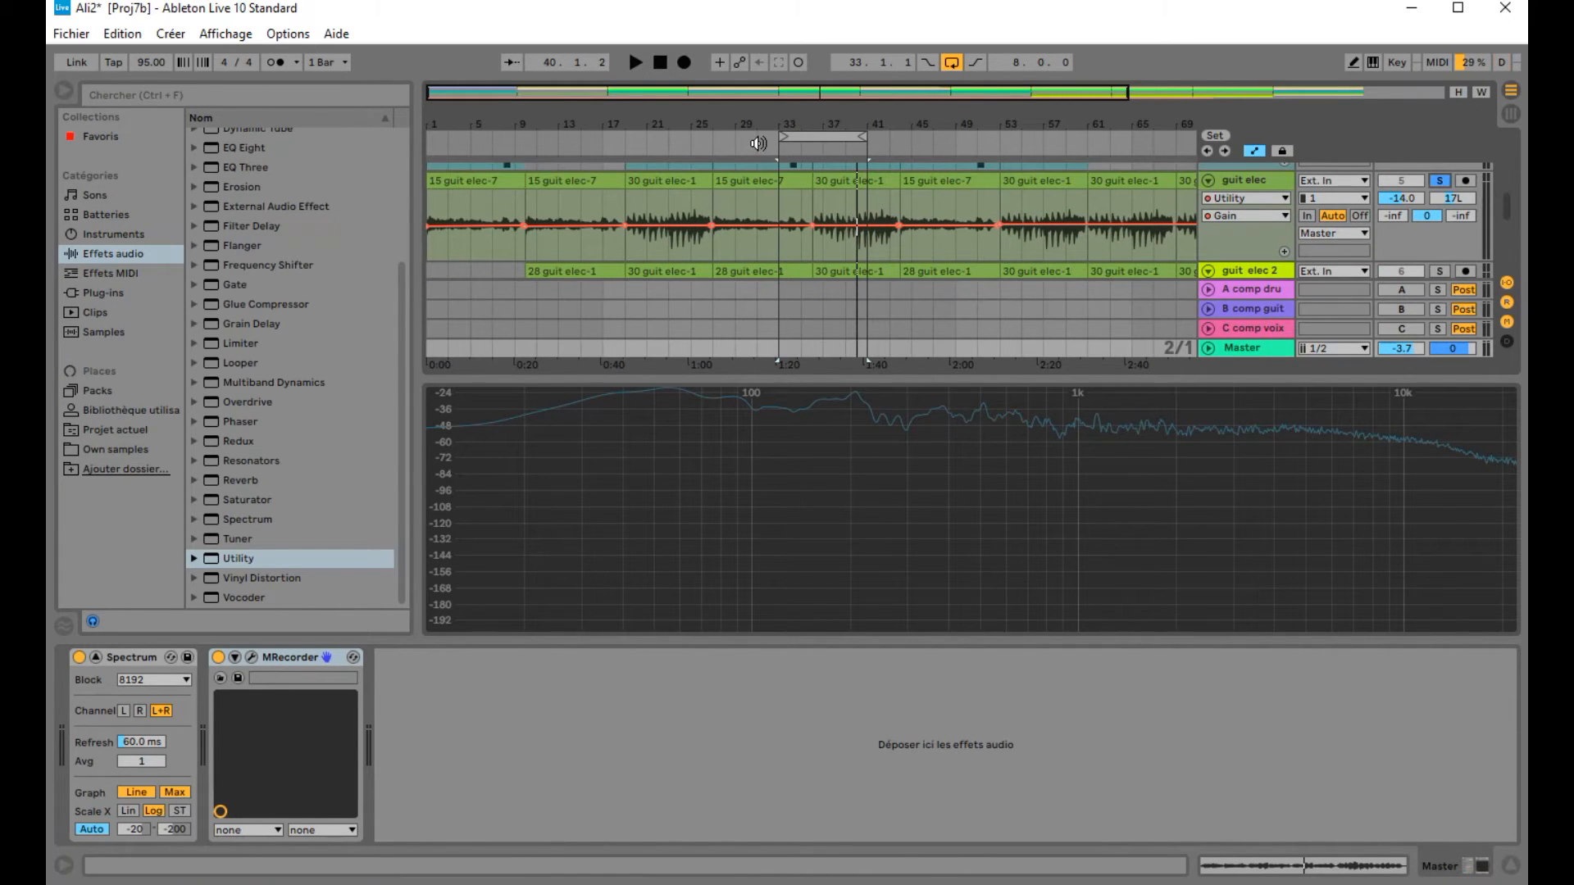
key("space")
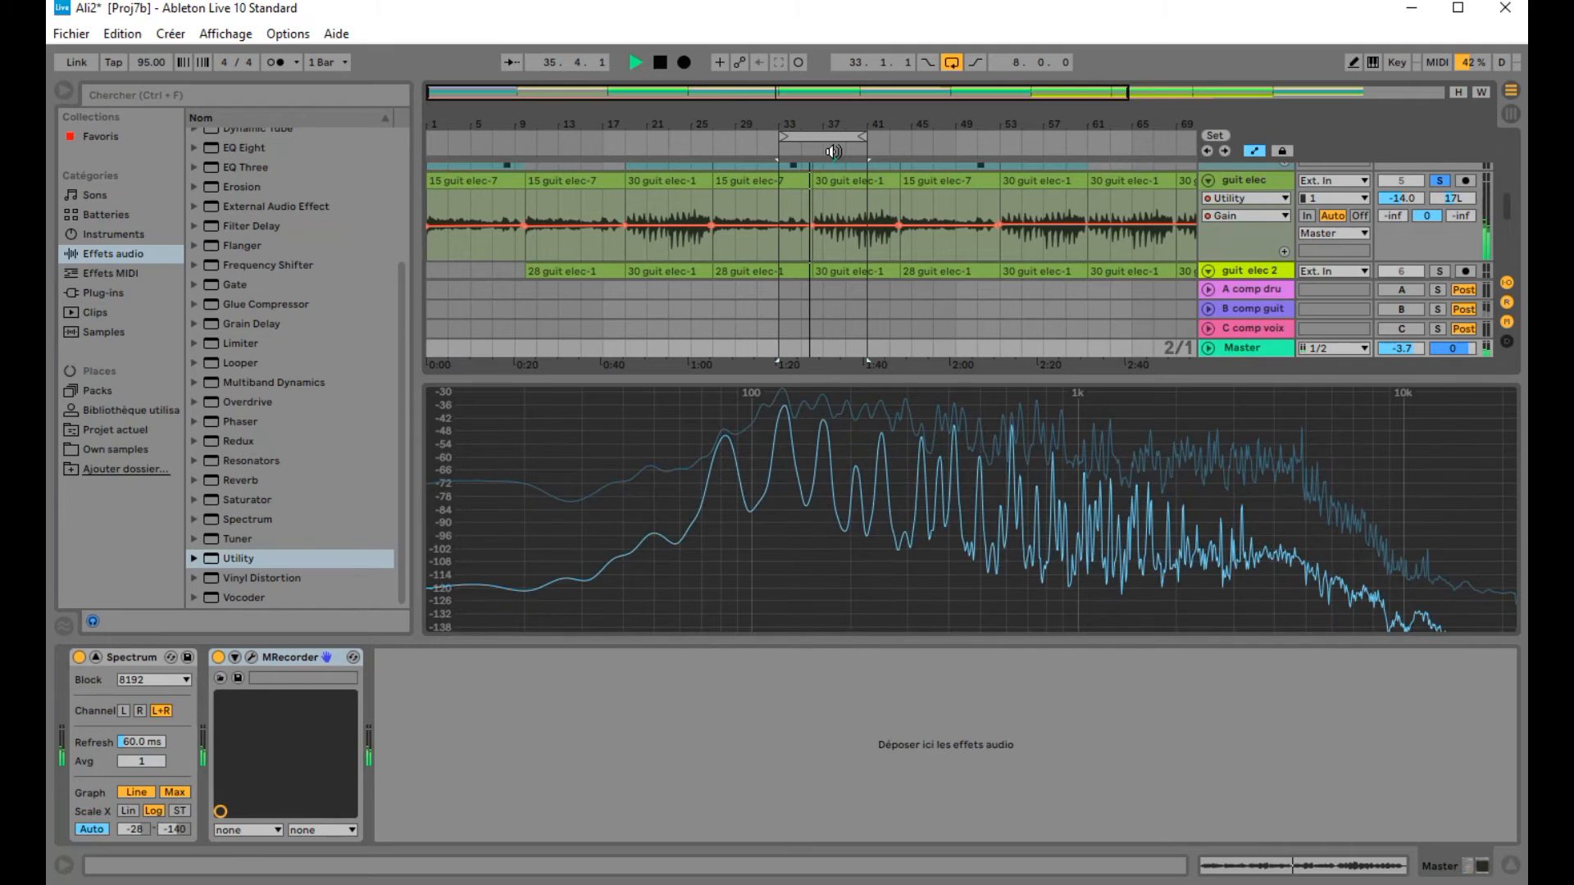
left_click(834, 152)
mouse_move(746, 412)
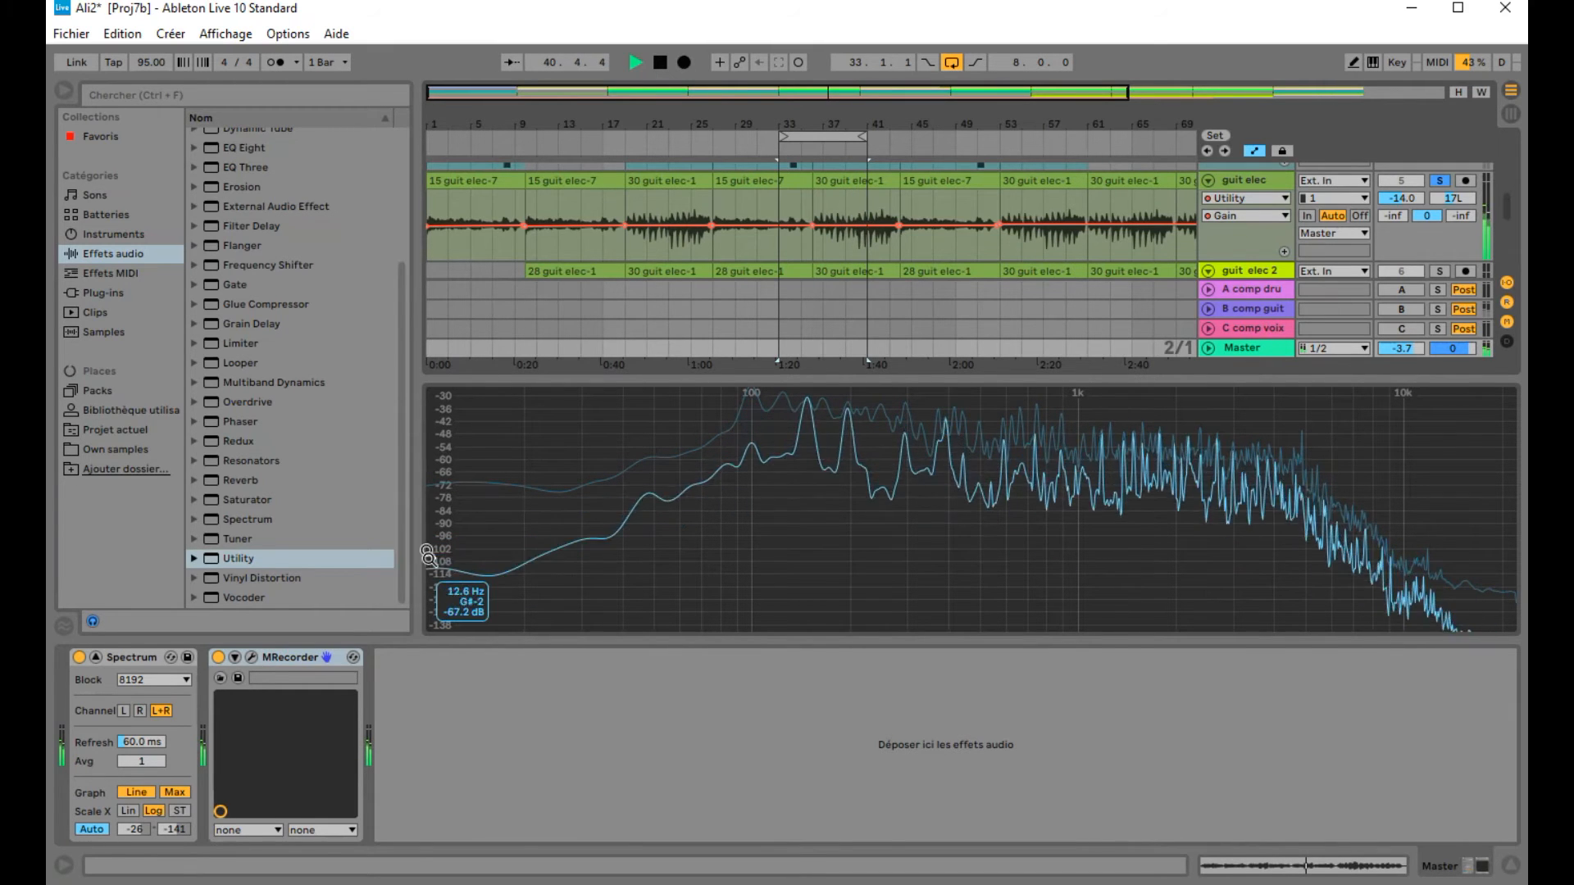
left_click(660, 64)
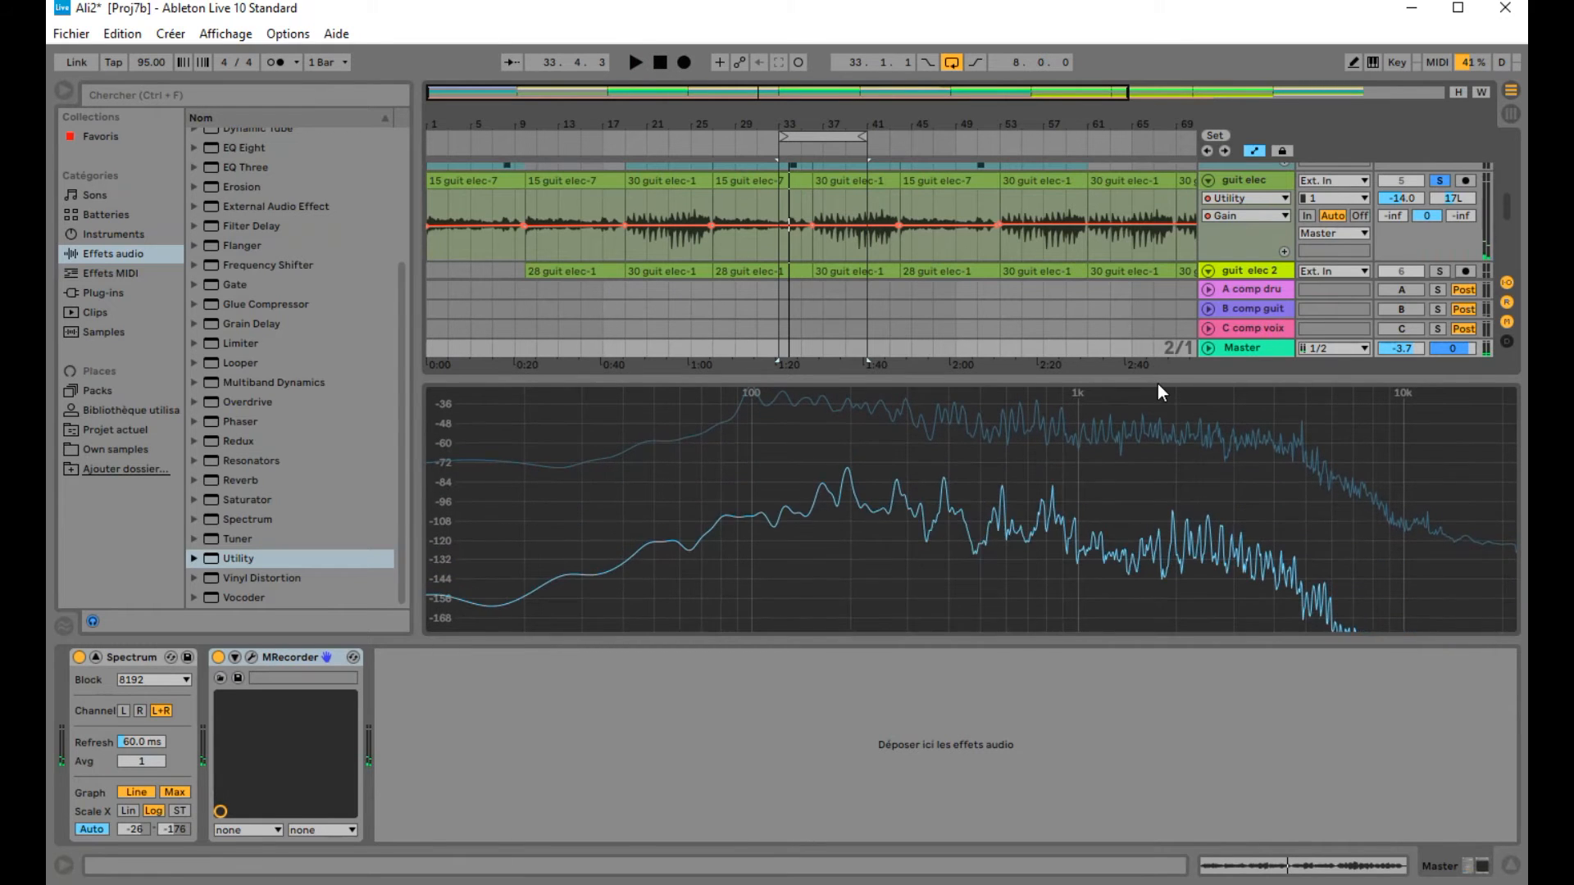
Step: Collapse the enlarged spectrum view and select the MODO DR drum track to show its device chain
left_click_drag(1158, 384, 1168, 590)
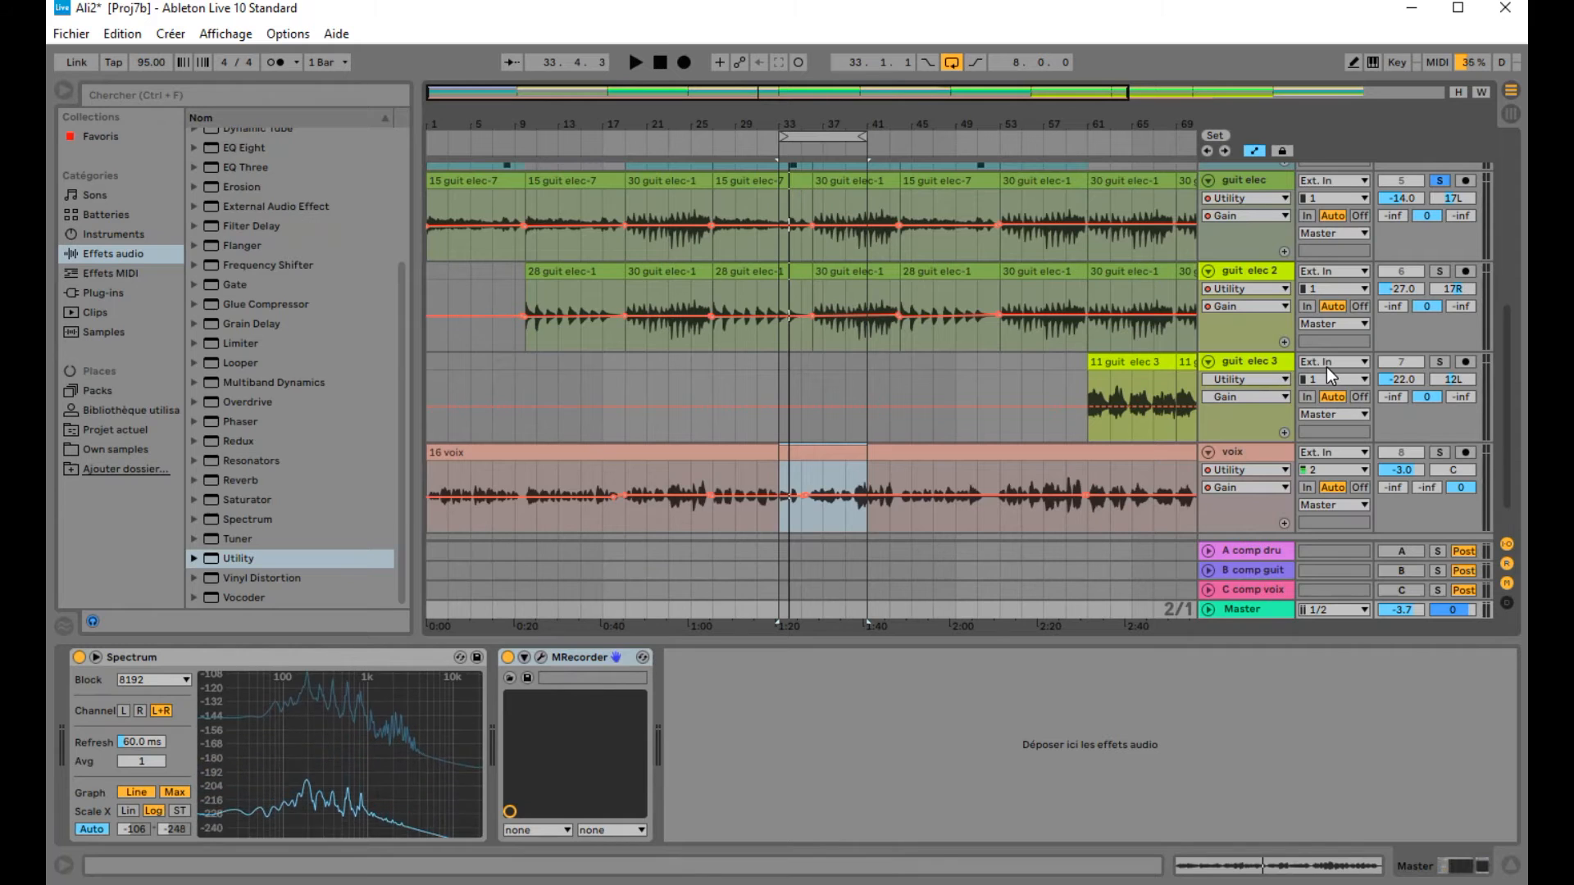
scroll(1326, 367, "up", 2)
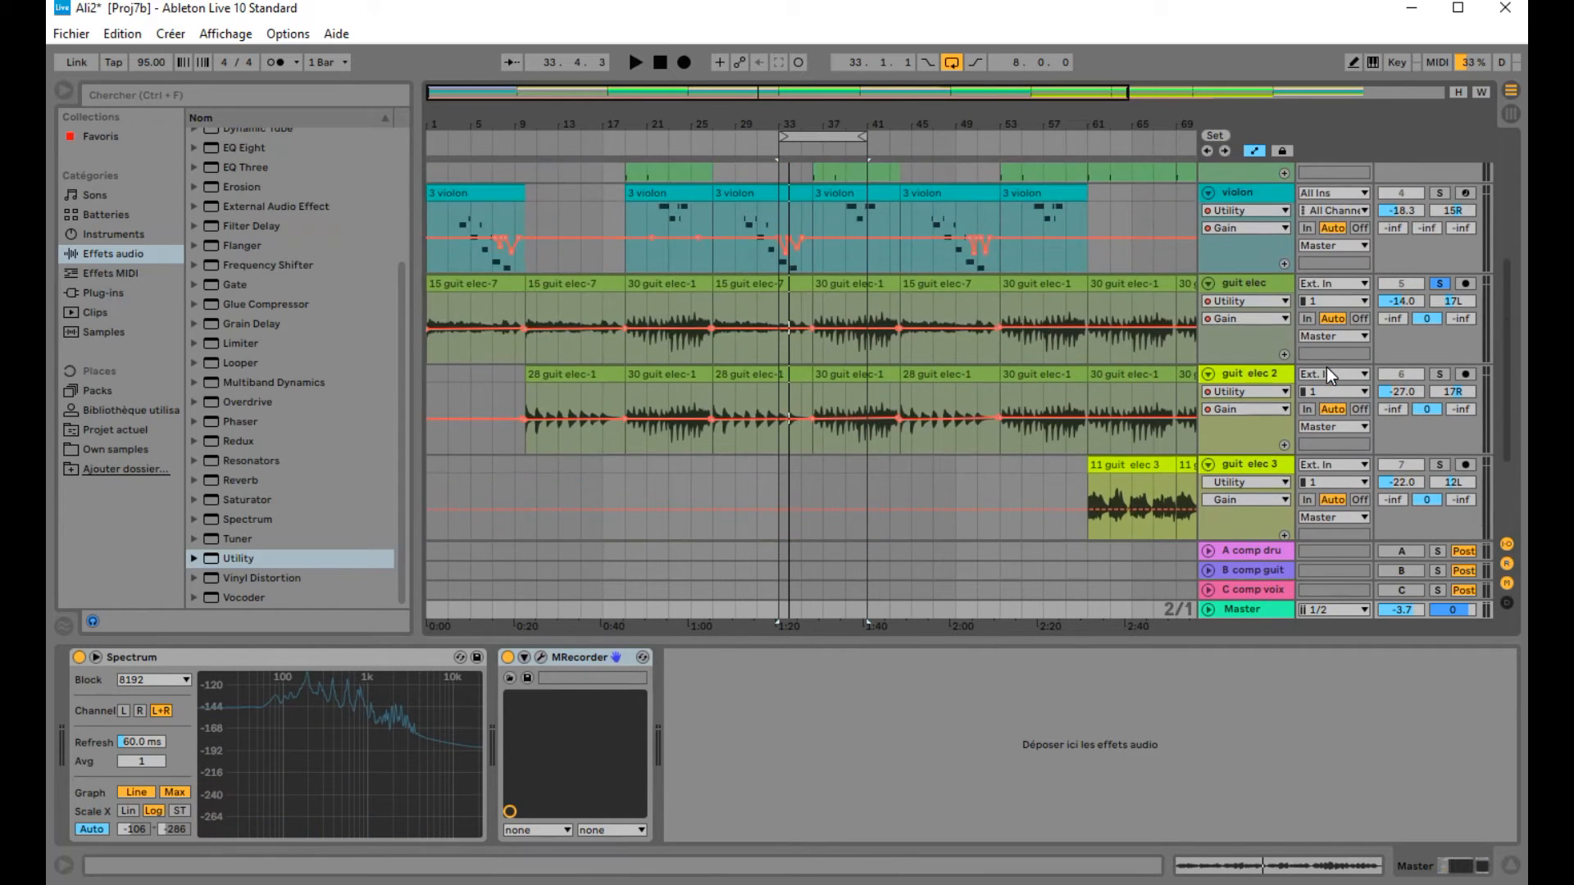
scroll(1326, 367, "up", 3)
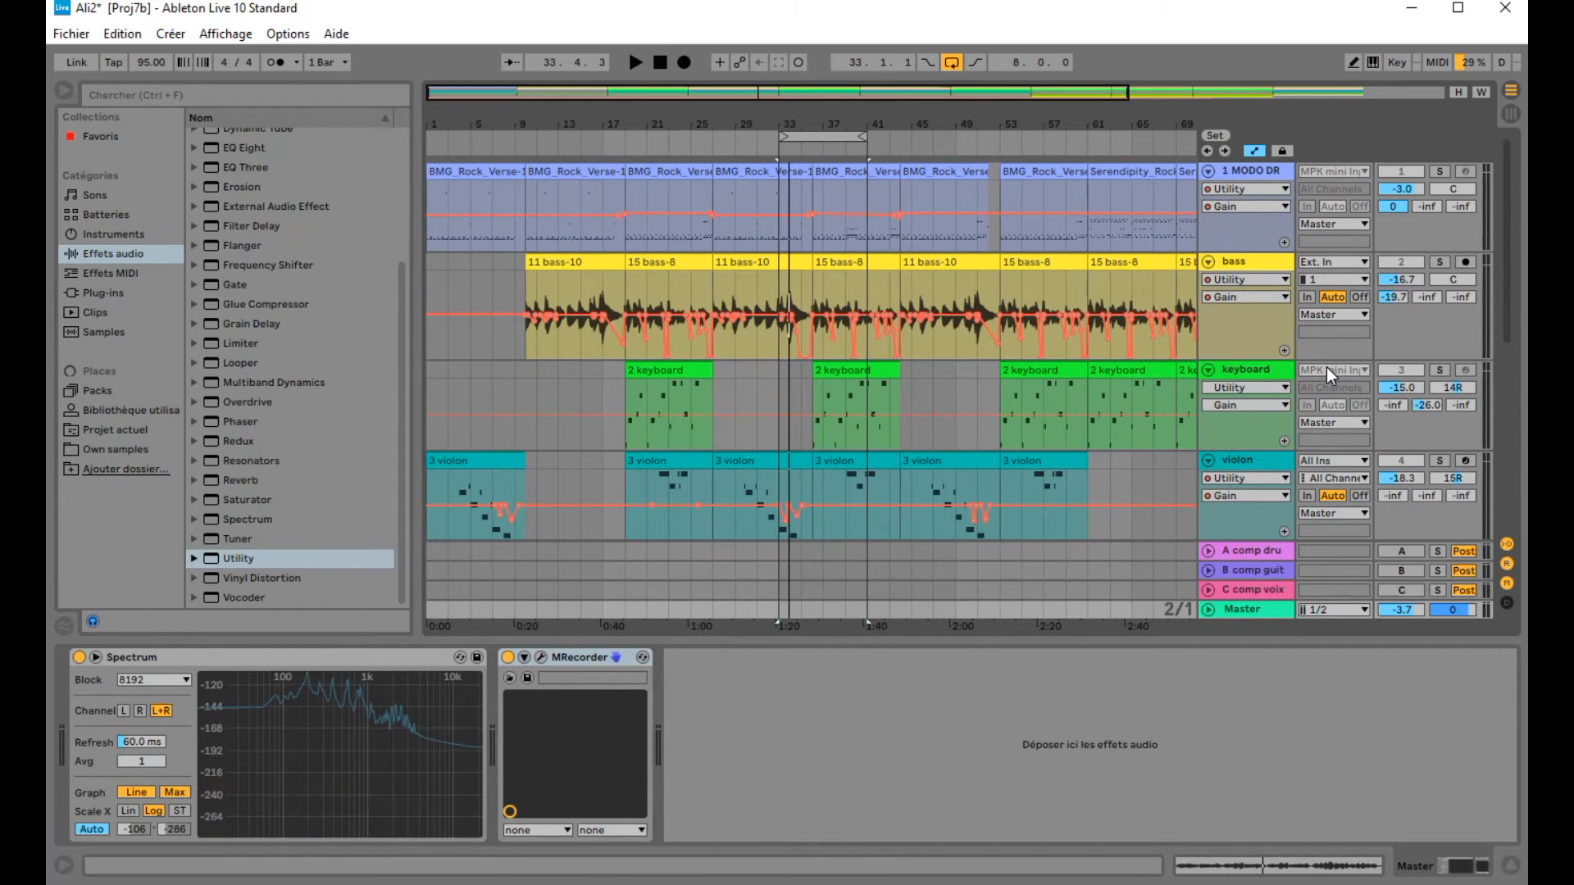
left_click(1262, 170)
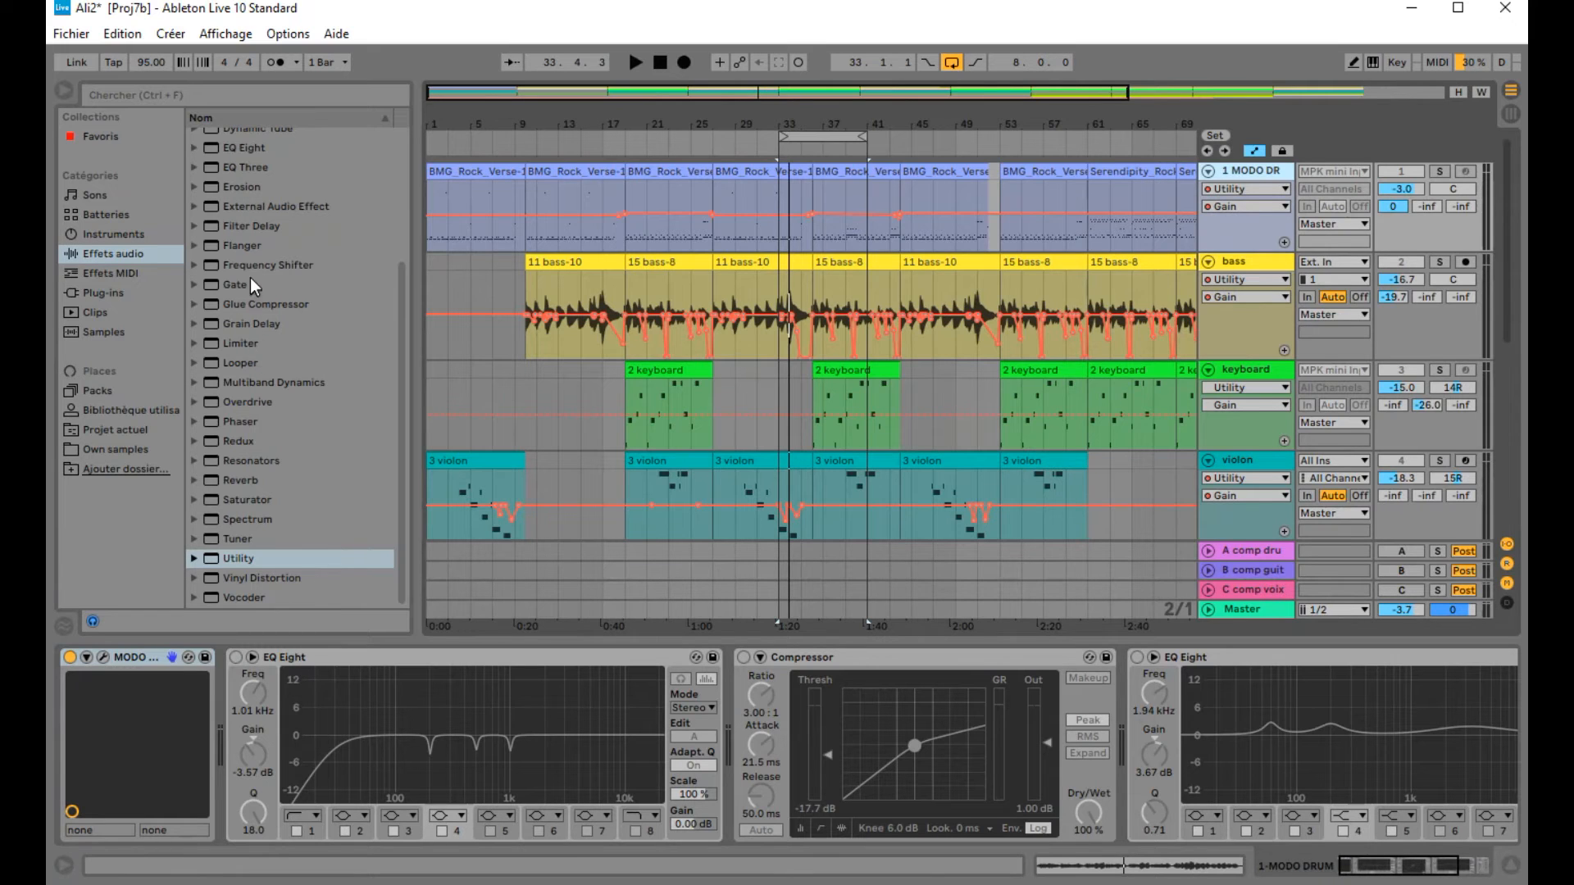
Step: Turn on the drum track's EQ Eight and expand it to show all eight band controls
left_click(236, 659)
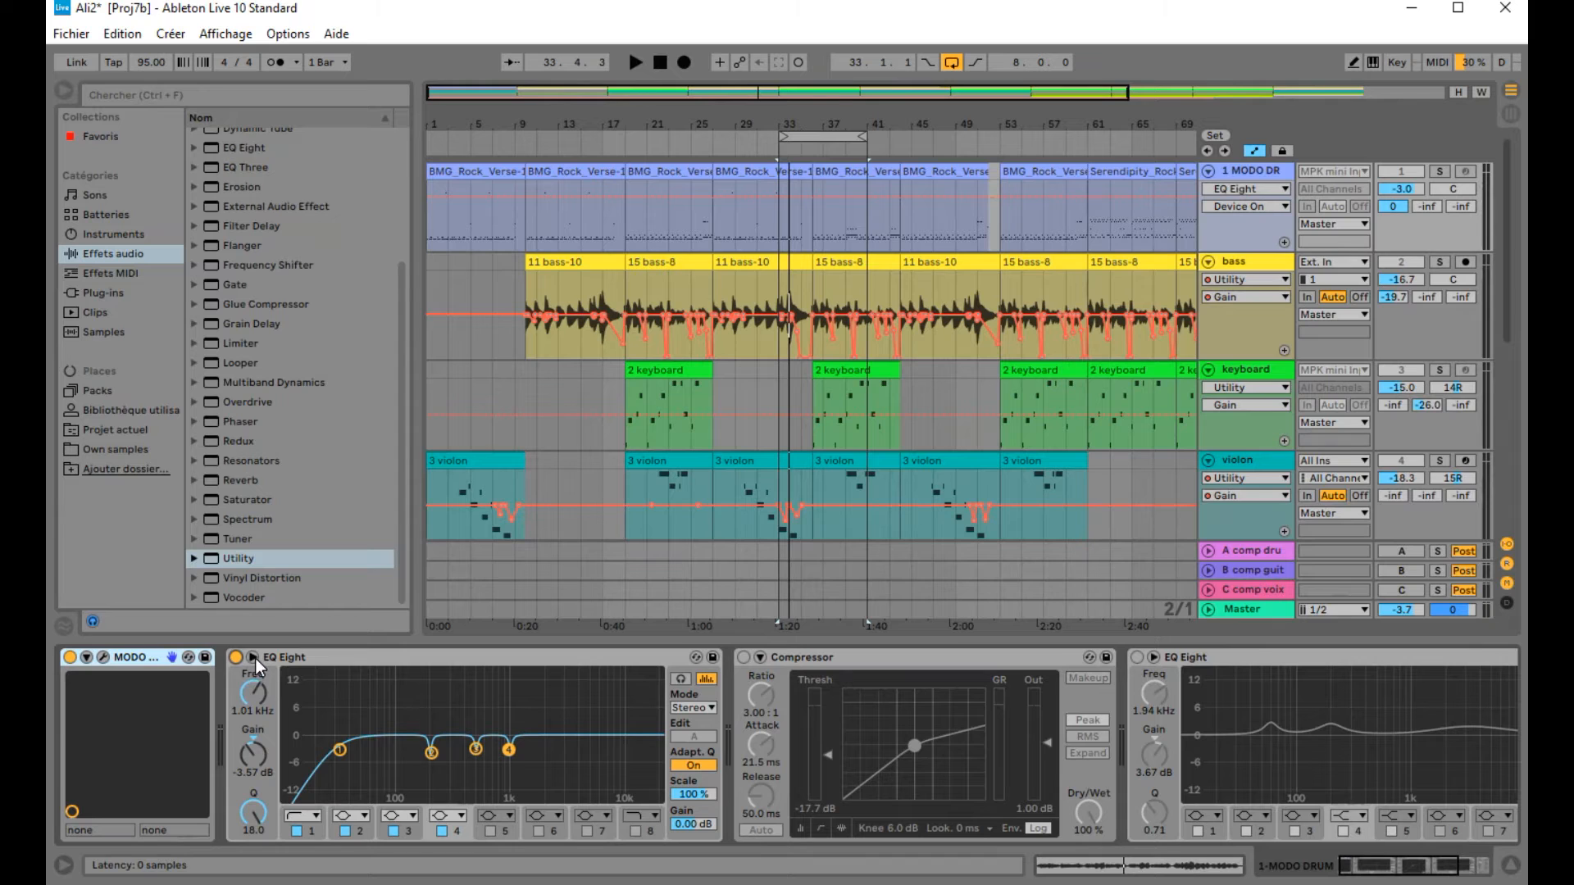
left_click(252, 657)
left_click_drag(919, 509, 919, 359)
Step: Switch off EQ Eight bands 4, 3, 2 and 1 on the drum track
left_click(444, 832)
left_click(394, 831)
left_click(345, 831)
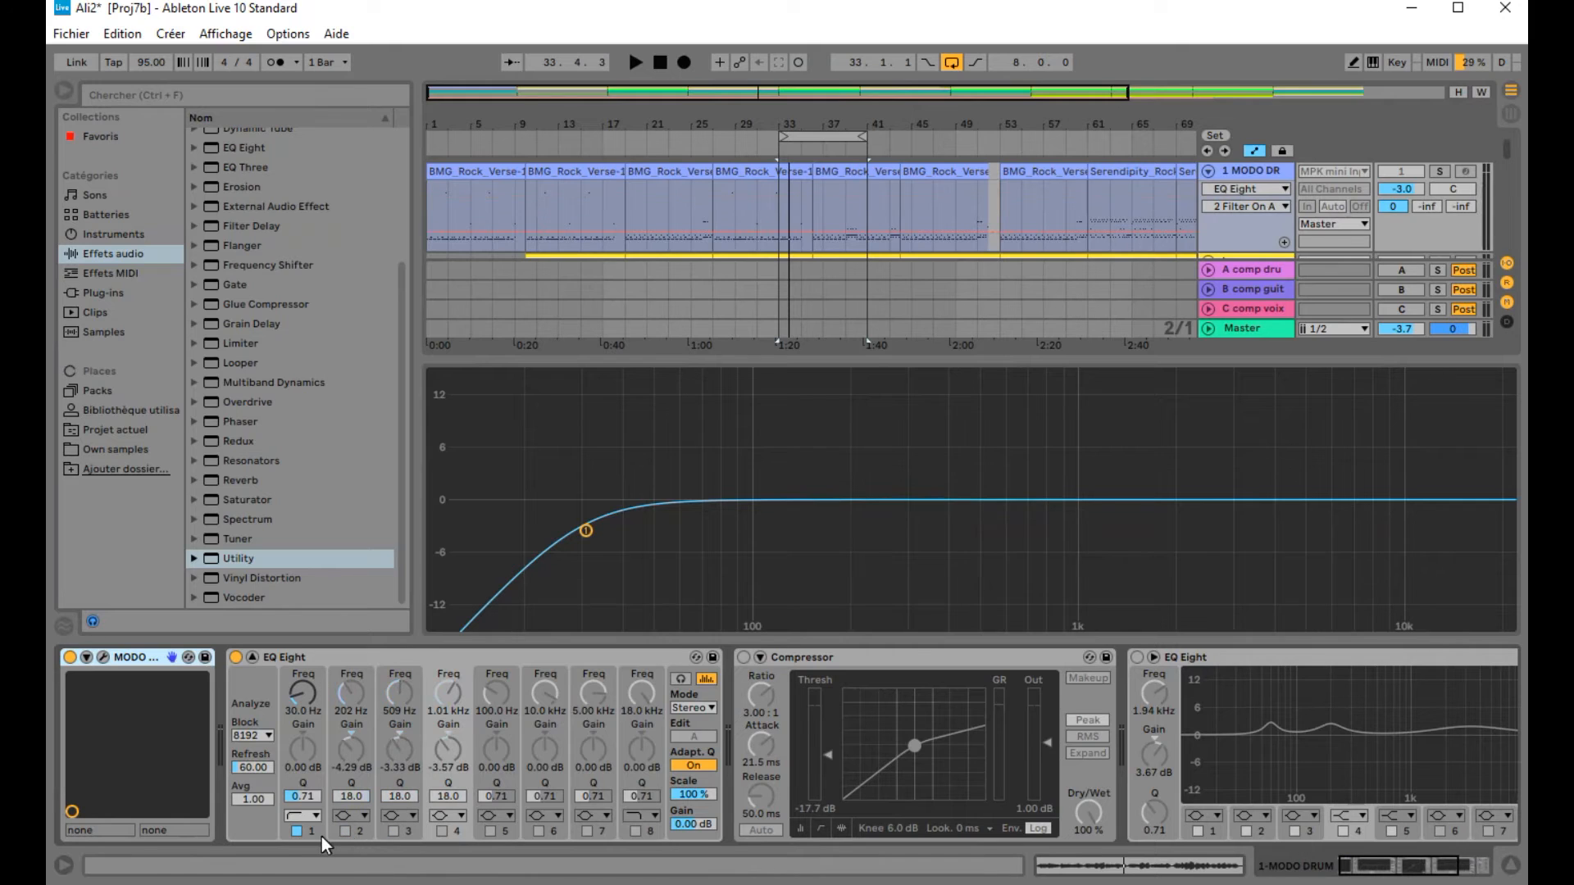
left_click(297, 832)
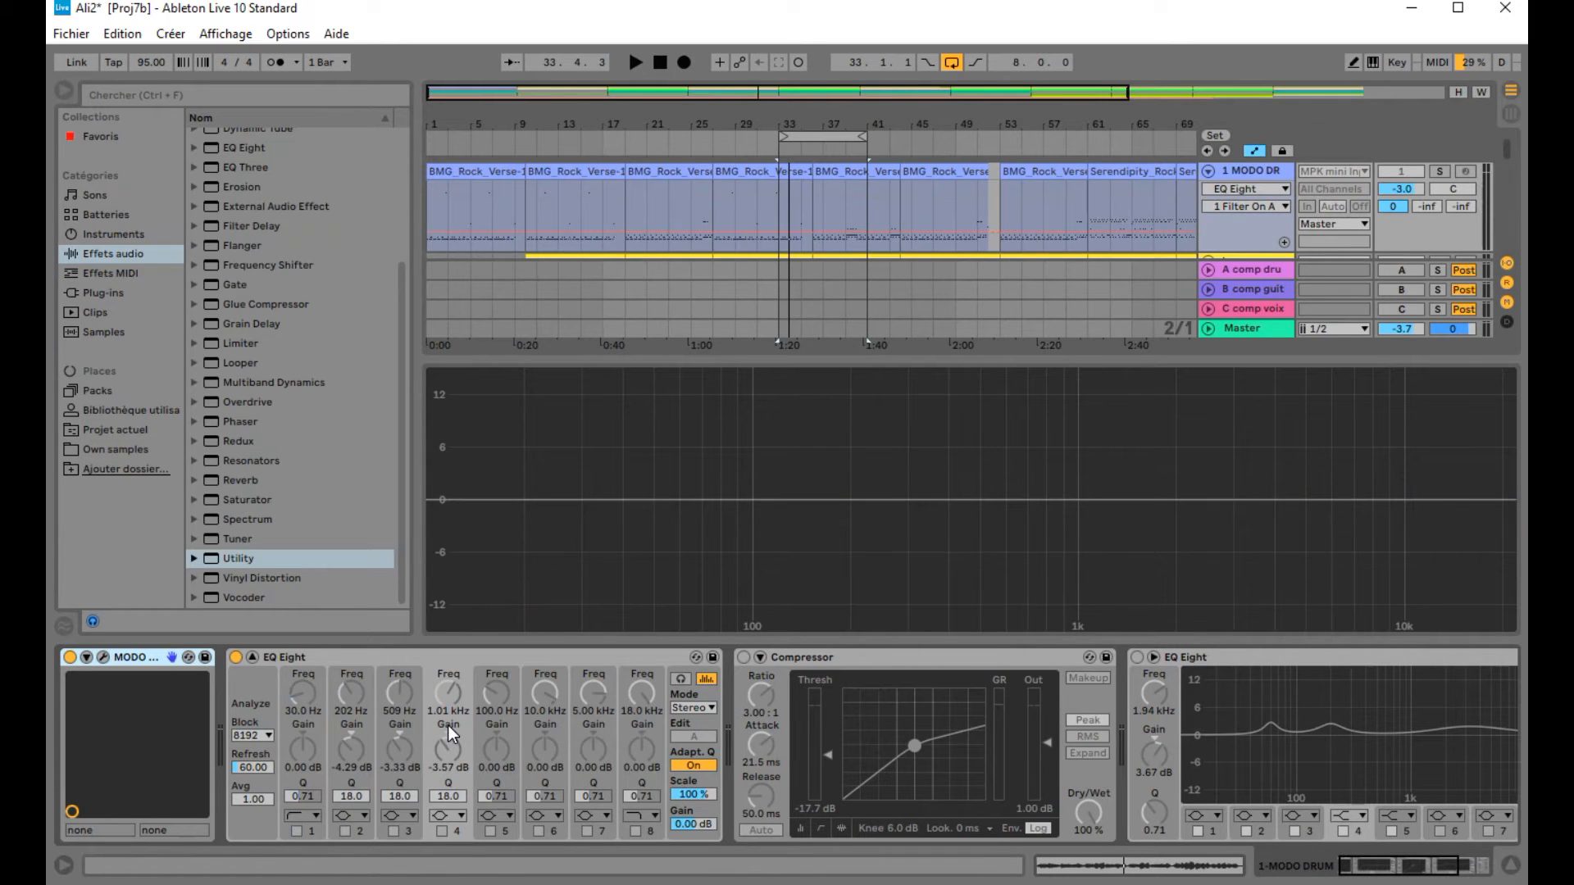
Step: Replay from bar 33, toggle the drum track's solo, and choose the low-cut filter type for EQ band 1
left_click(768, 143)
left_click(1440, 172)
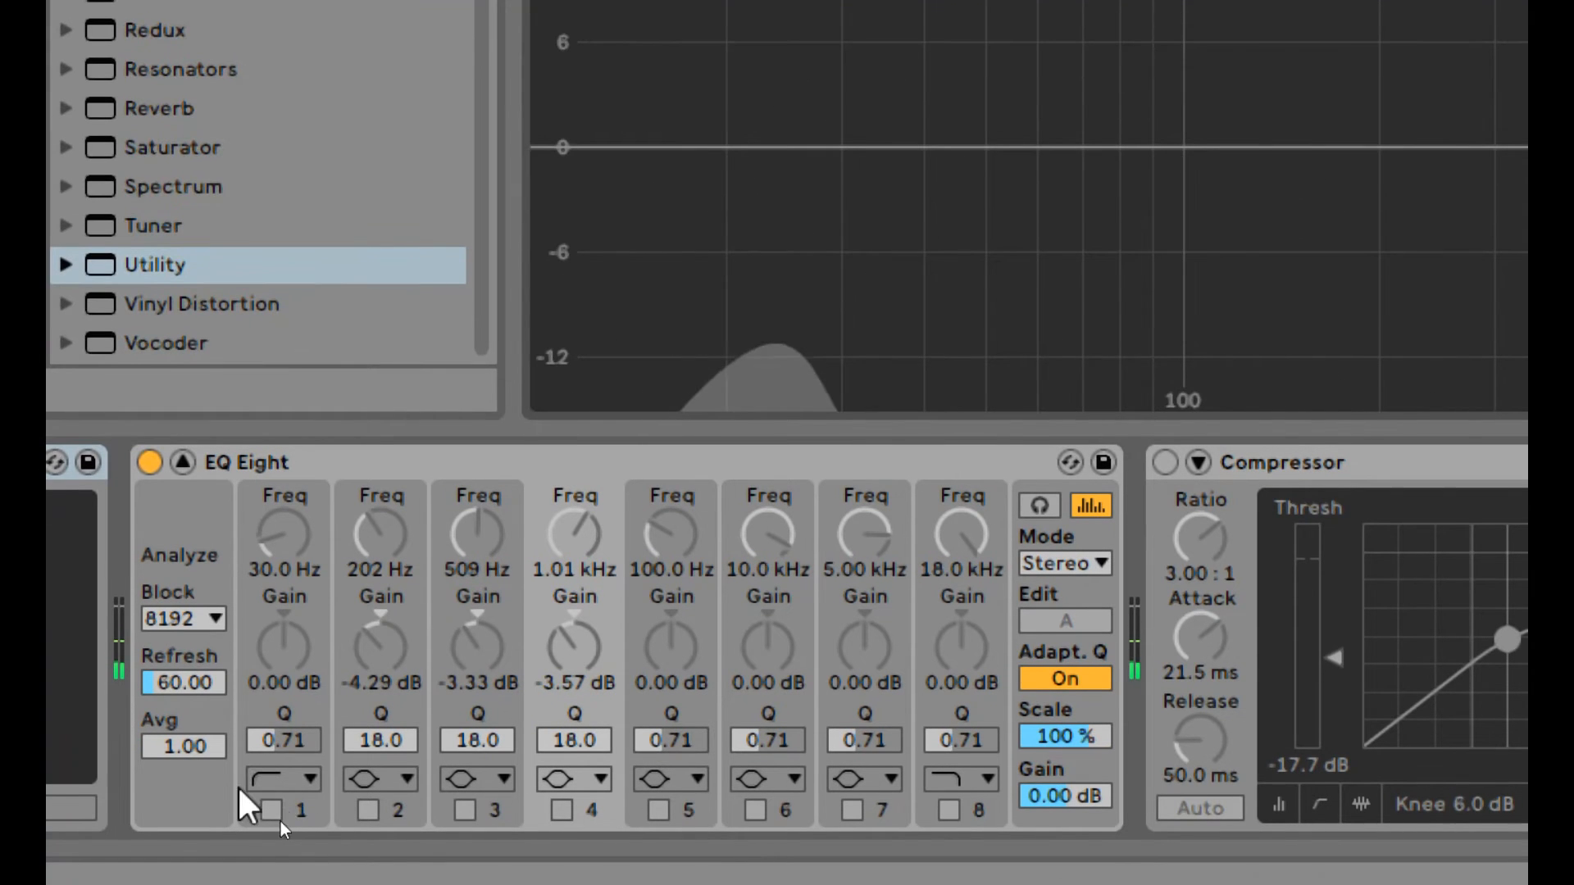
left_click(297, 781)
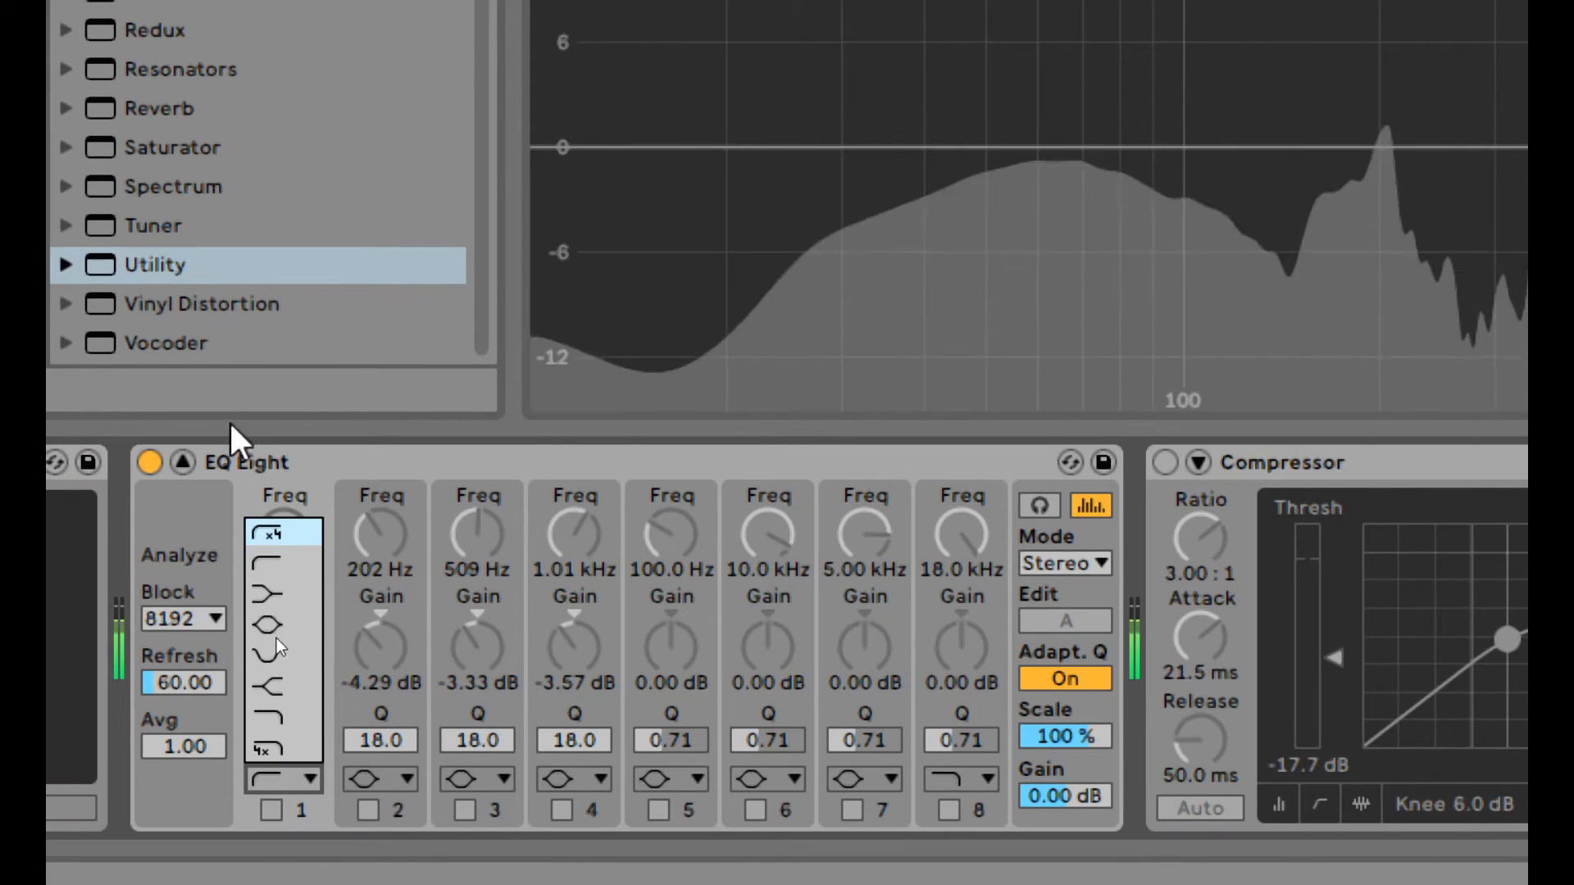
left_click(271, 564)
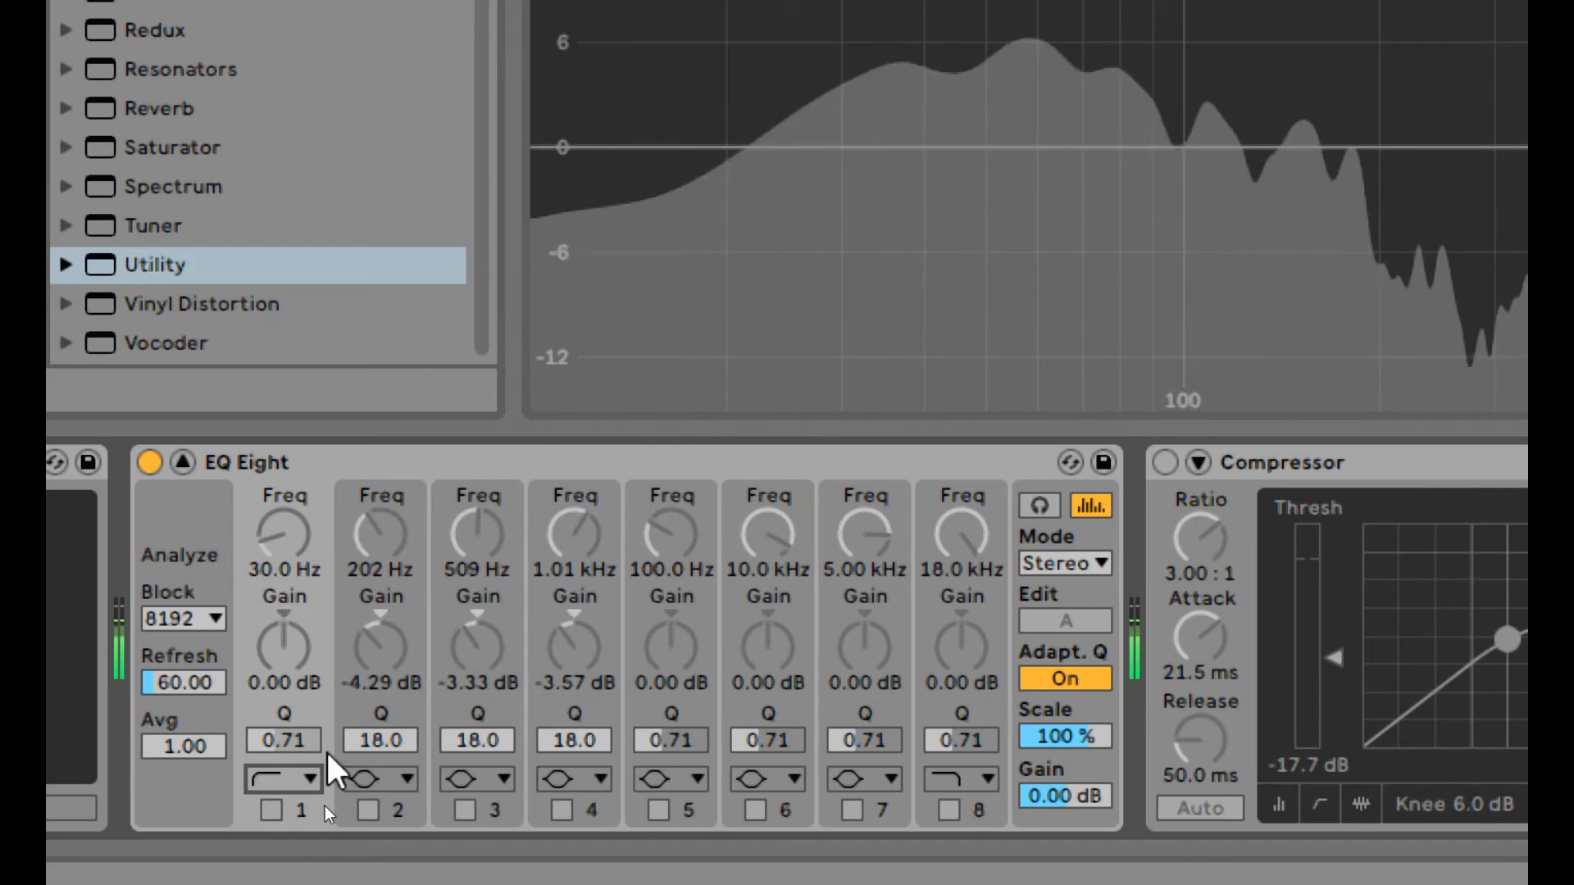
Step: Enable EQ band 1's low-cut filter and sweep its cutoff up and back down to about 46.5 Hz
left_click(272, 811)
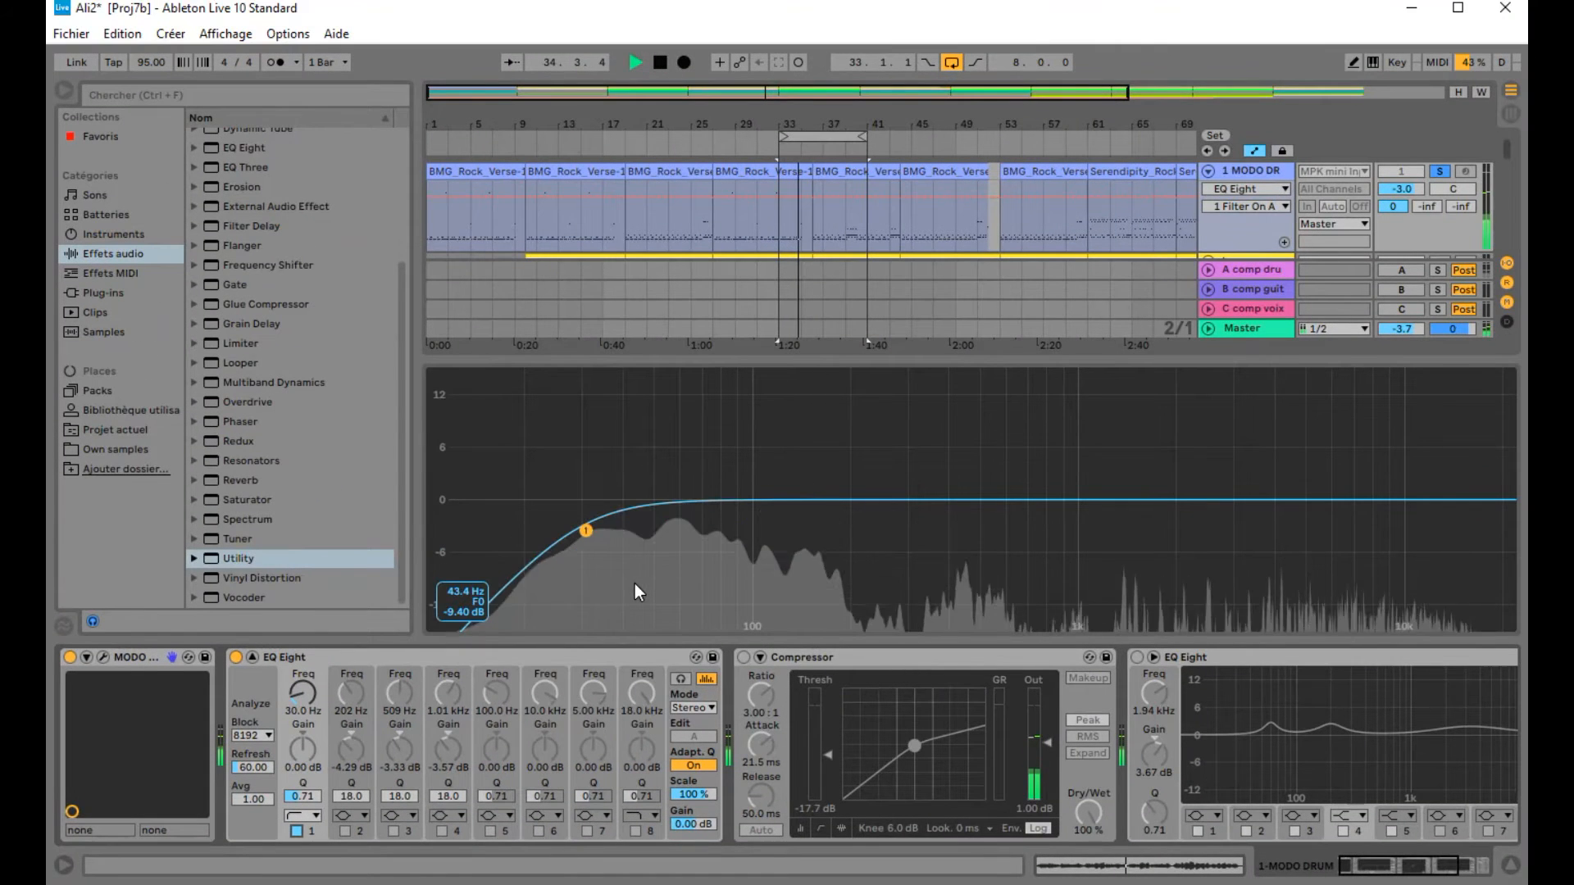
left_click_drag(587, 533, 1184, 542)
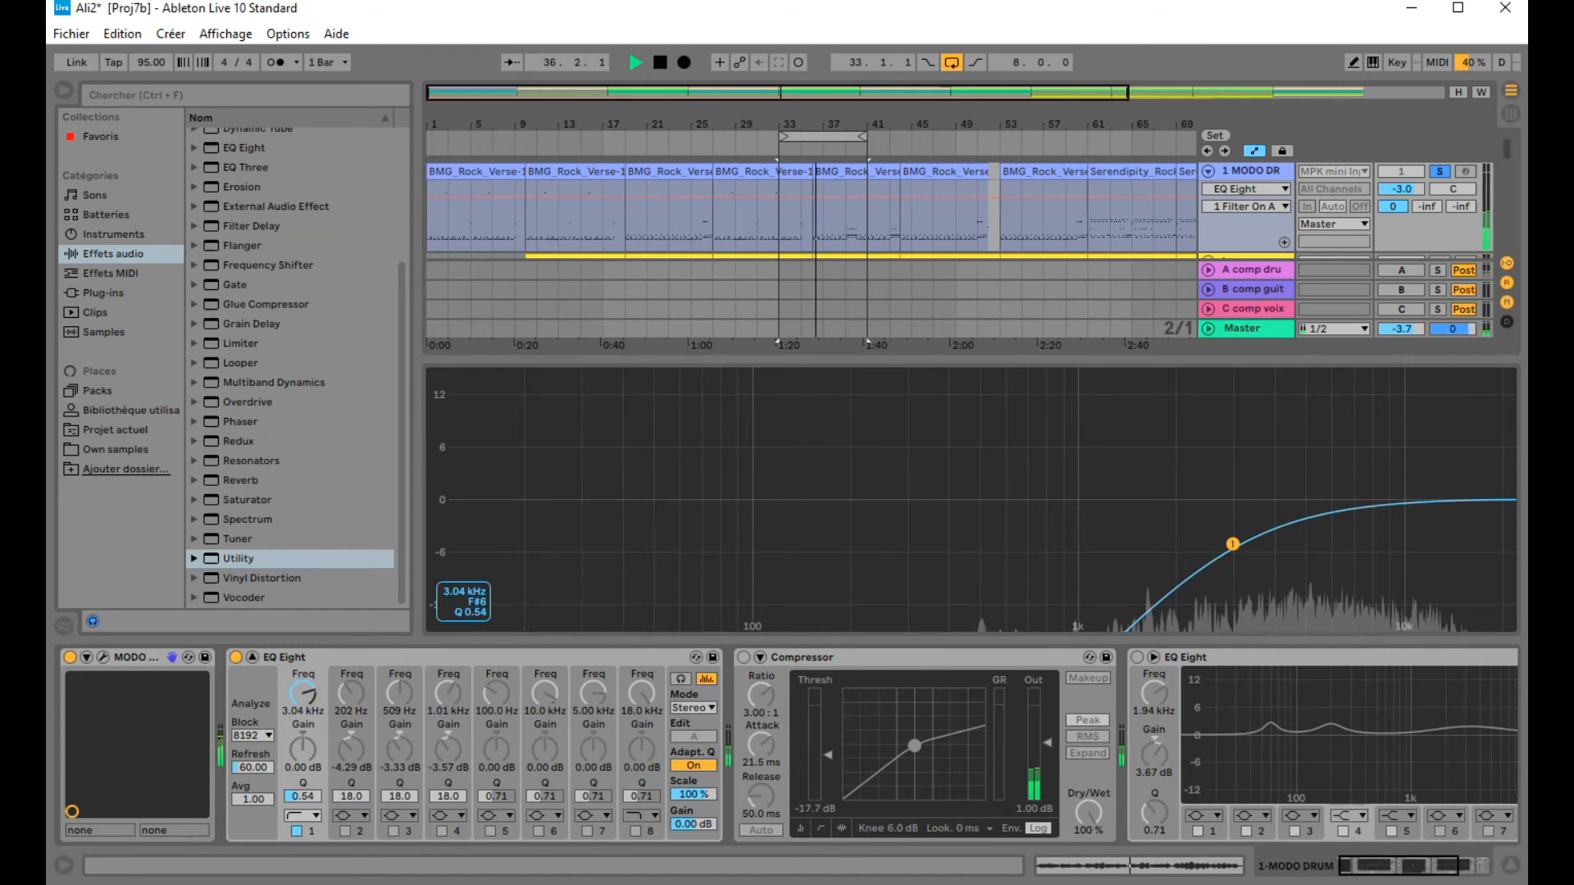
left_click_drag(1098, 542, 637, 534)
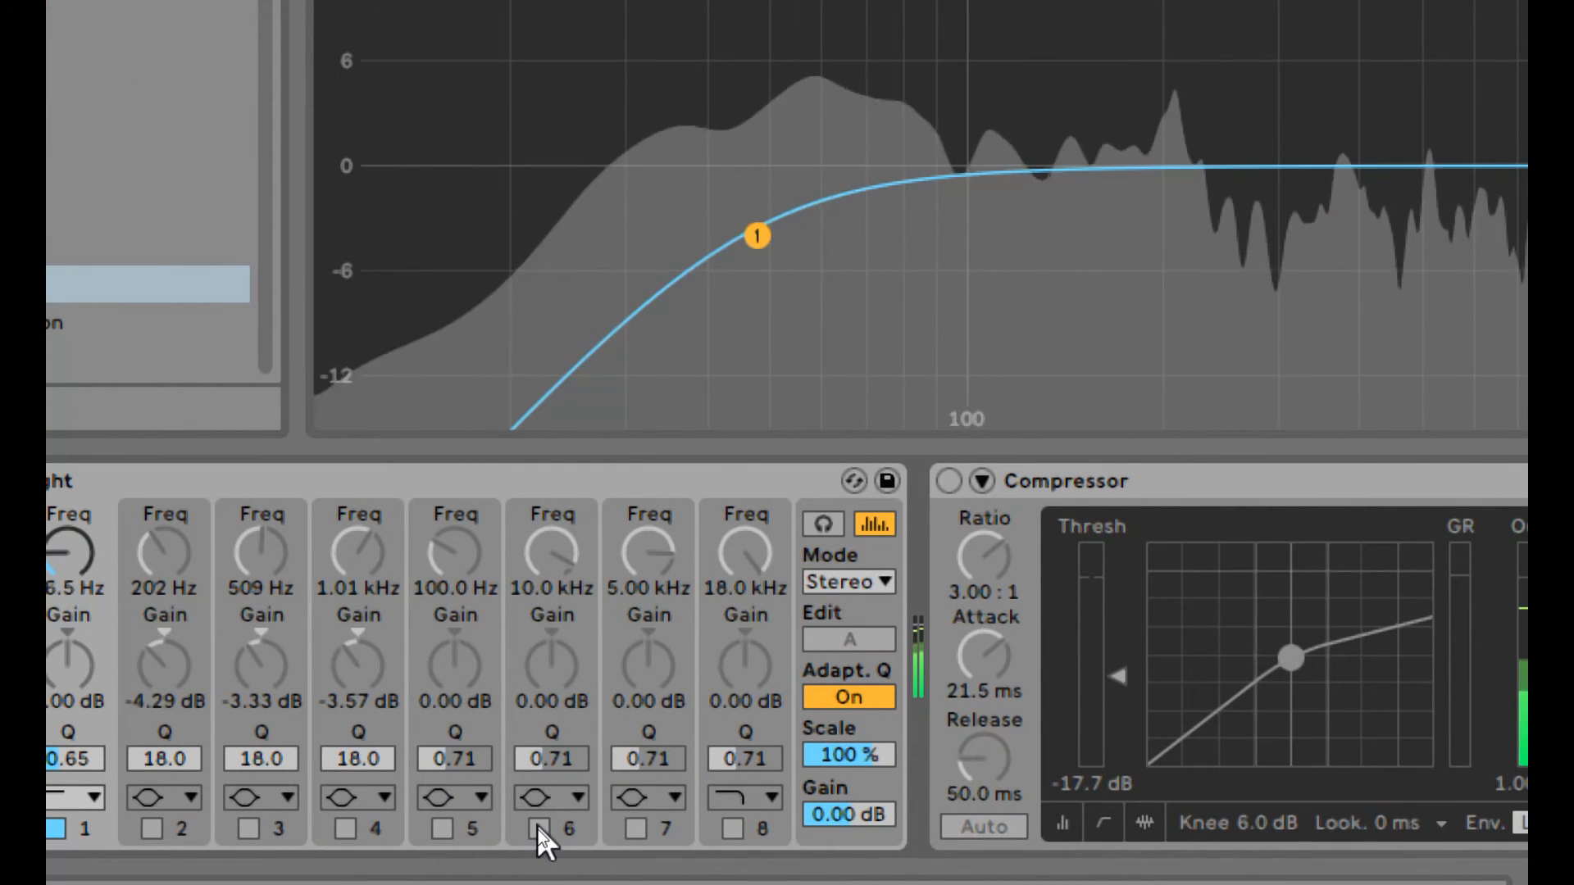
Step: Enable band 6 as a bell filter with Q 14.1 and gain boosted to 15.0 dB
left_click(538, 829)
left_click(574, 800)
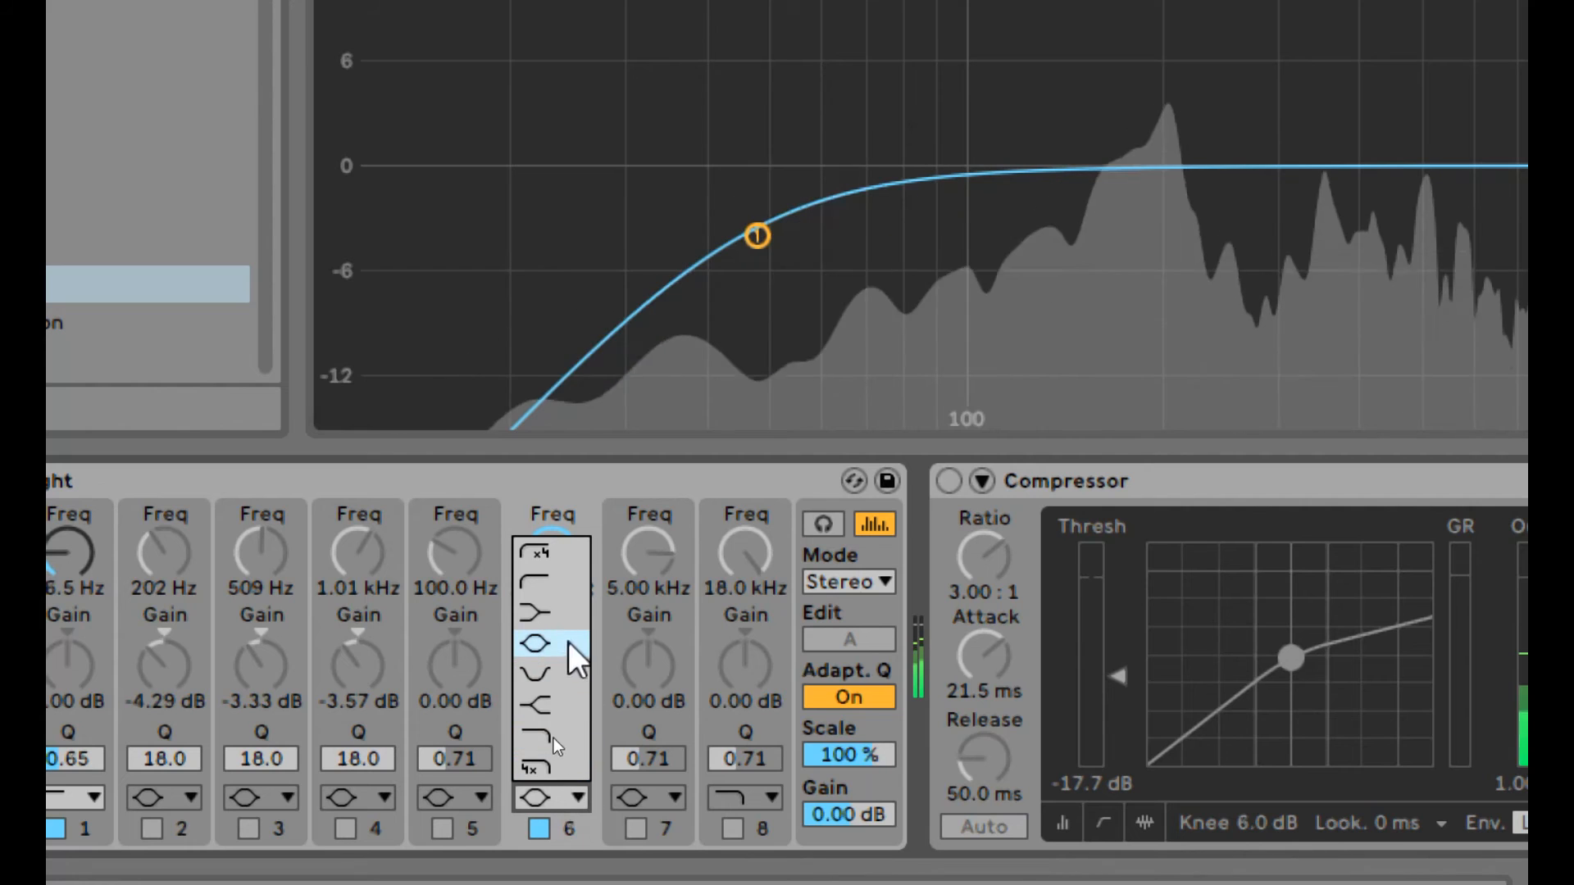
left_click(545, 646)
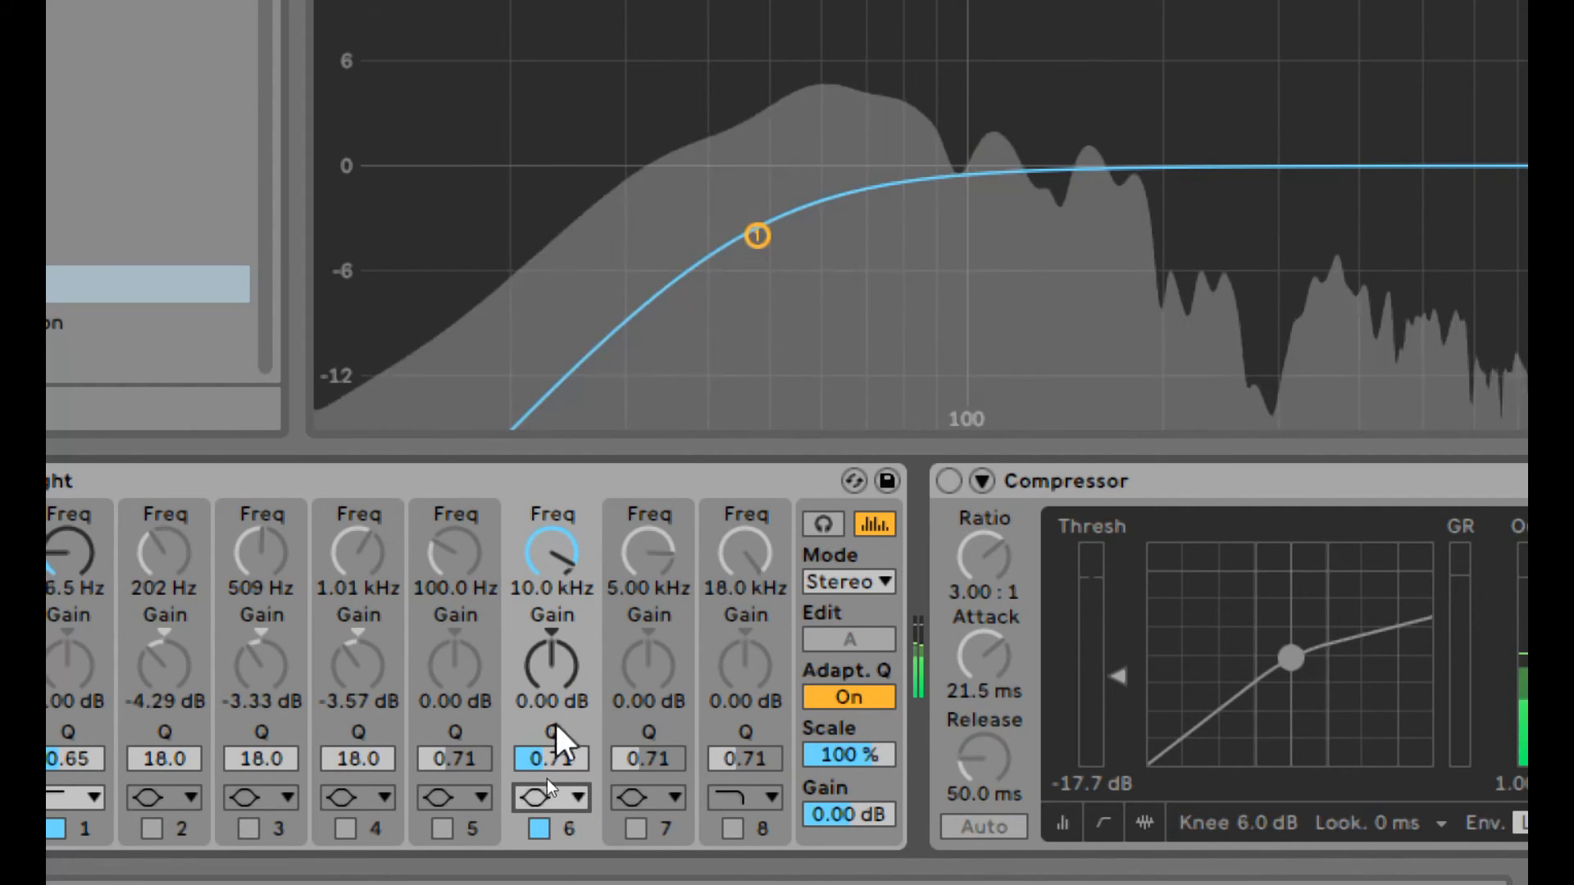
left_click_drag(568, 763, 568, 696)
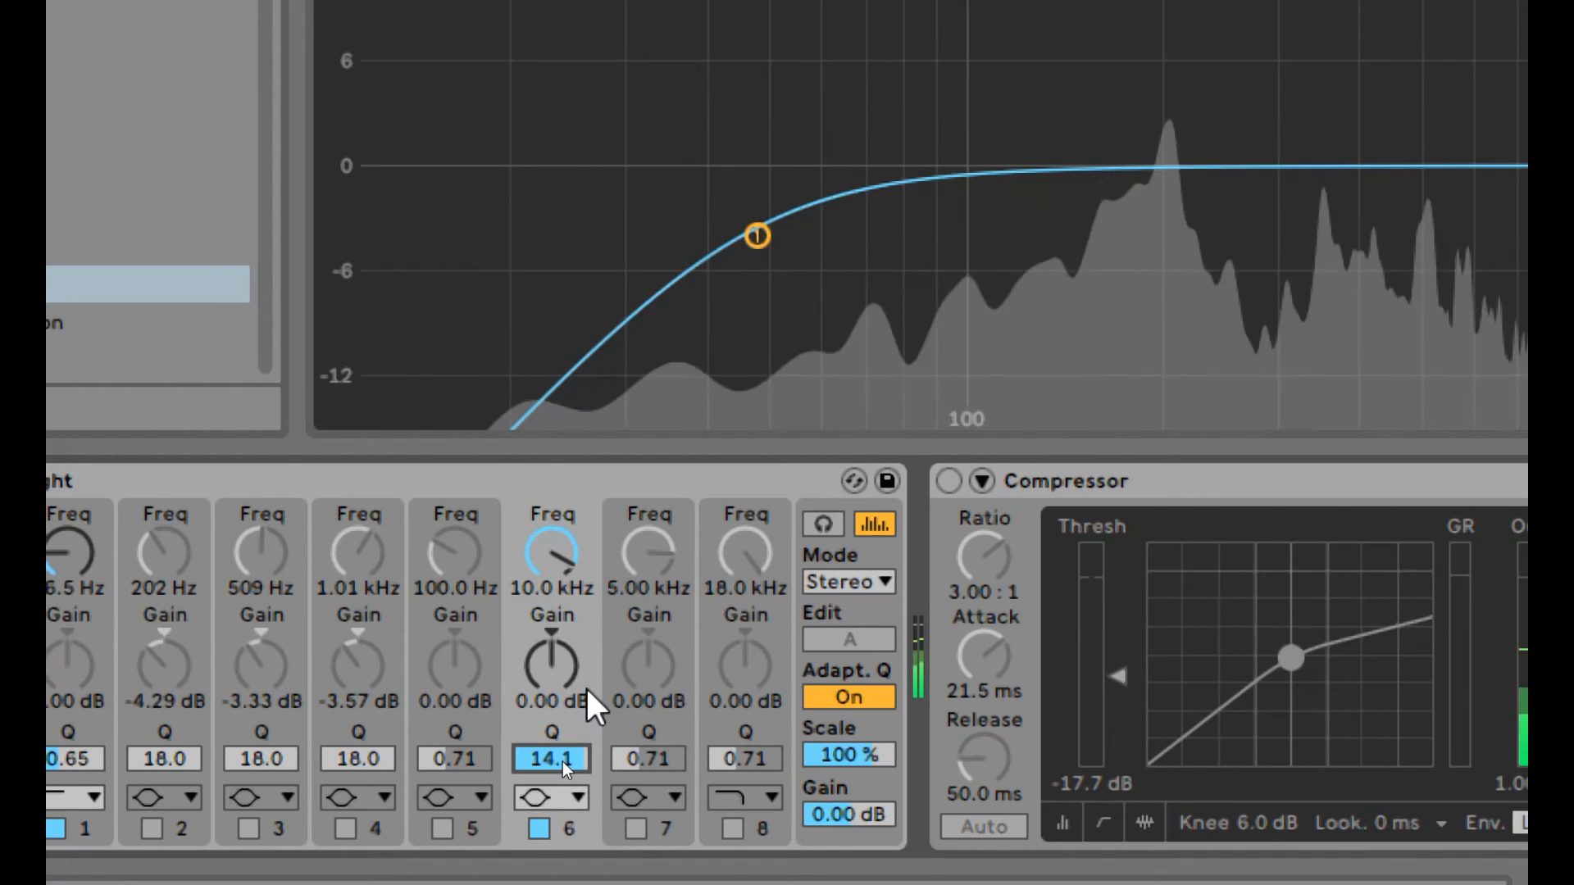
left_click_drag(557, 668, 558, 611)
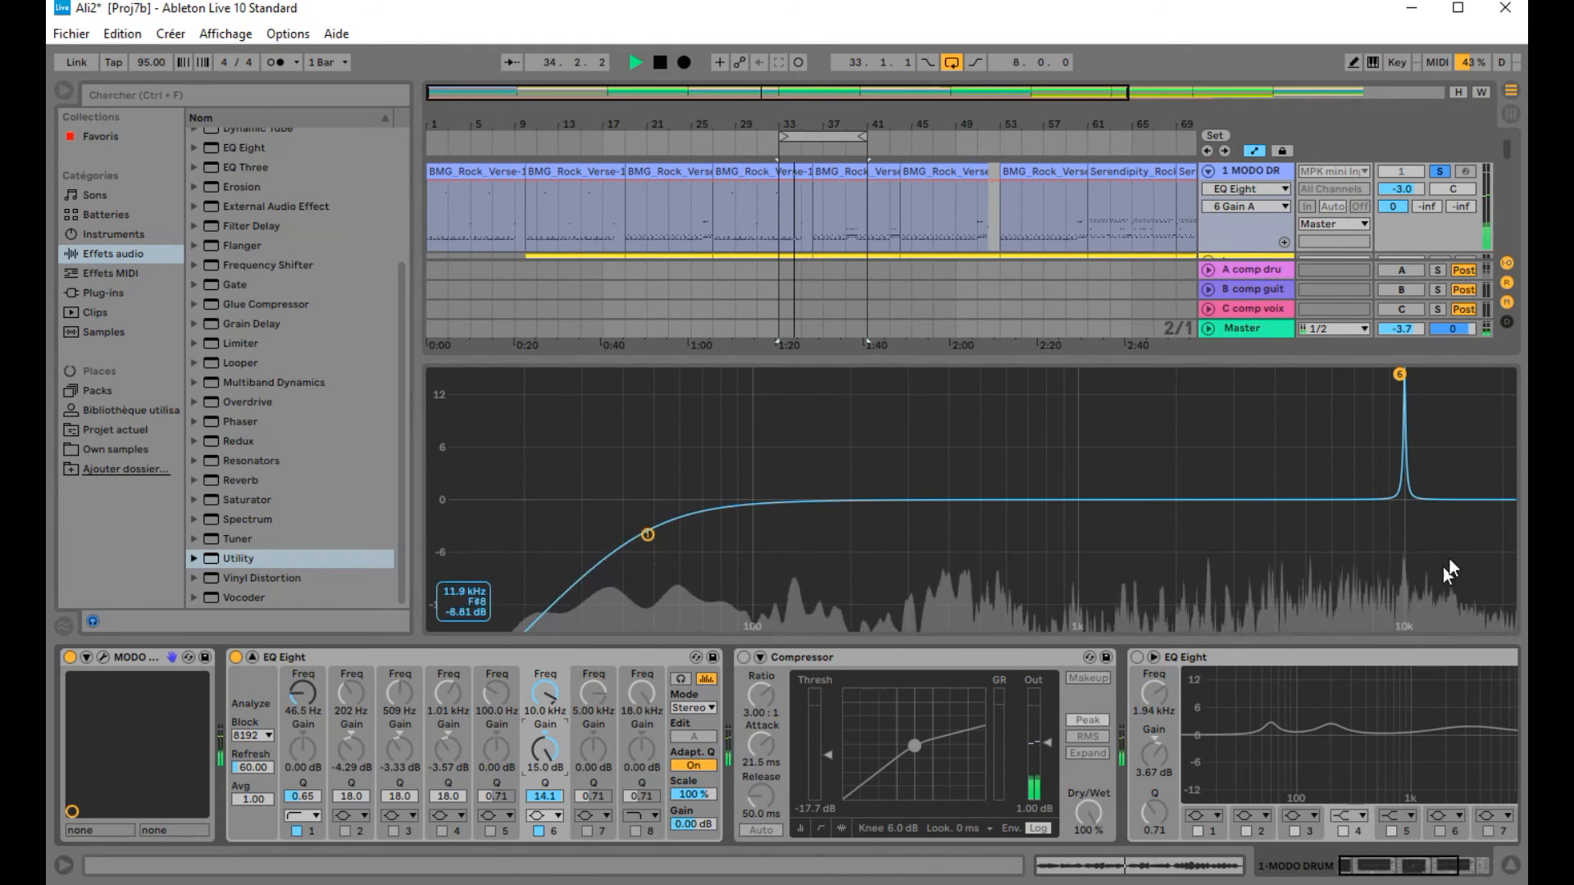
Step: Sweep band 6's narrow boost down to about 1.03 kHz and set its Q to 18.0
left_click_drag(1416, 601, 1411, 601)
left_click_drag(1391, 374, 1076, 376)
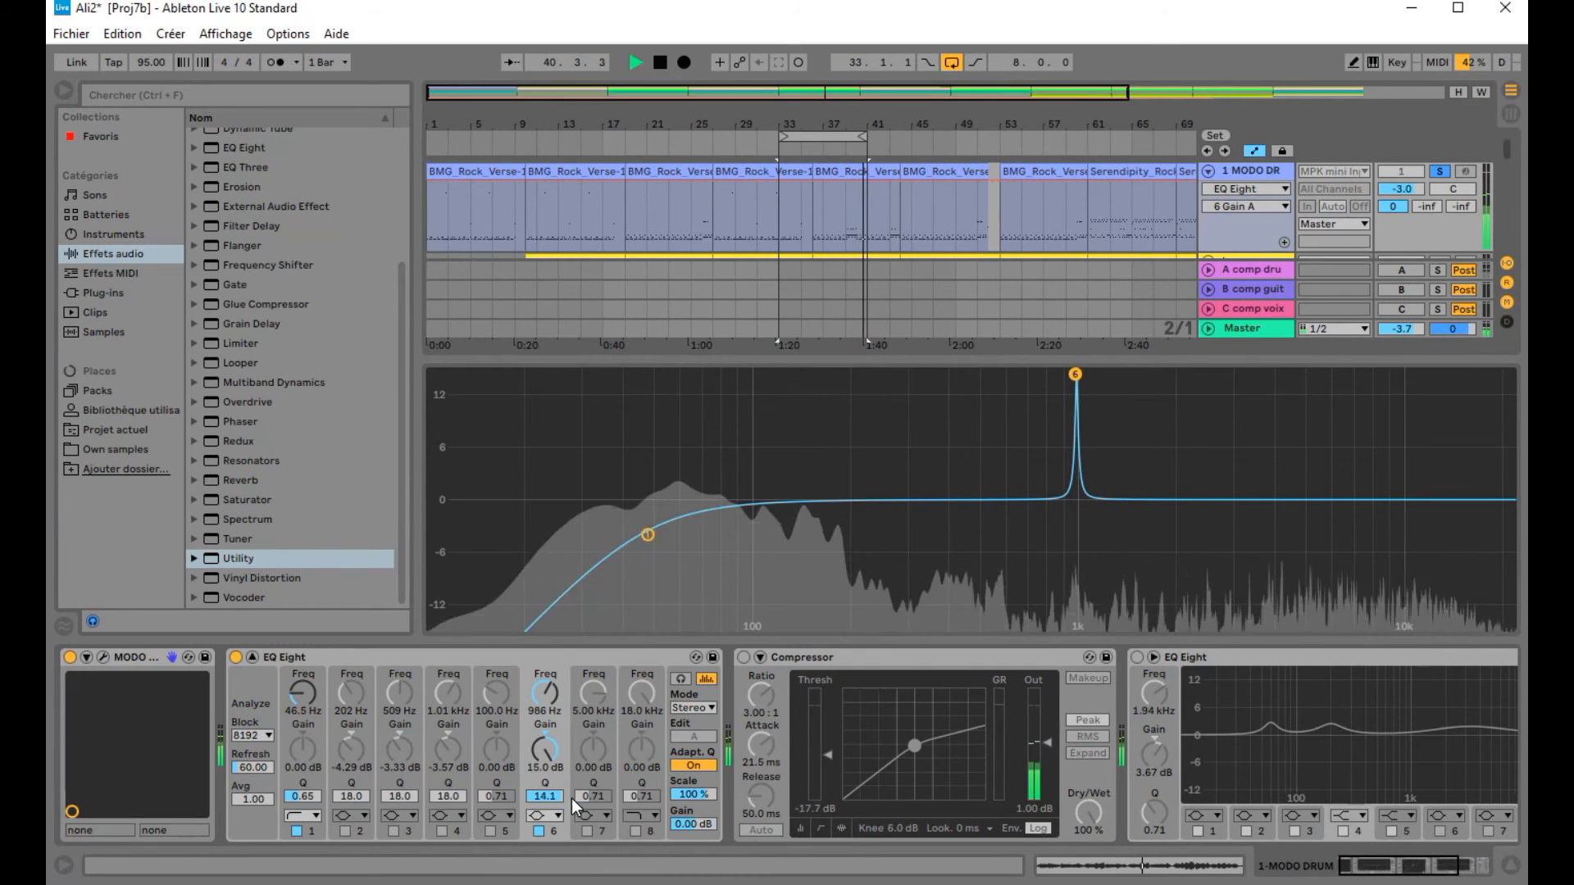
left_click_drag(545, 796, 544, 763)
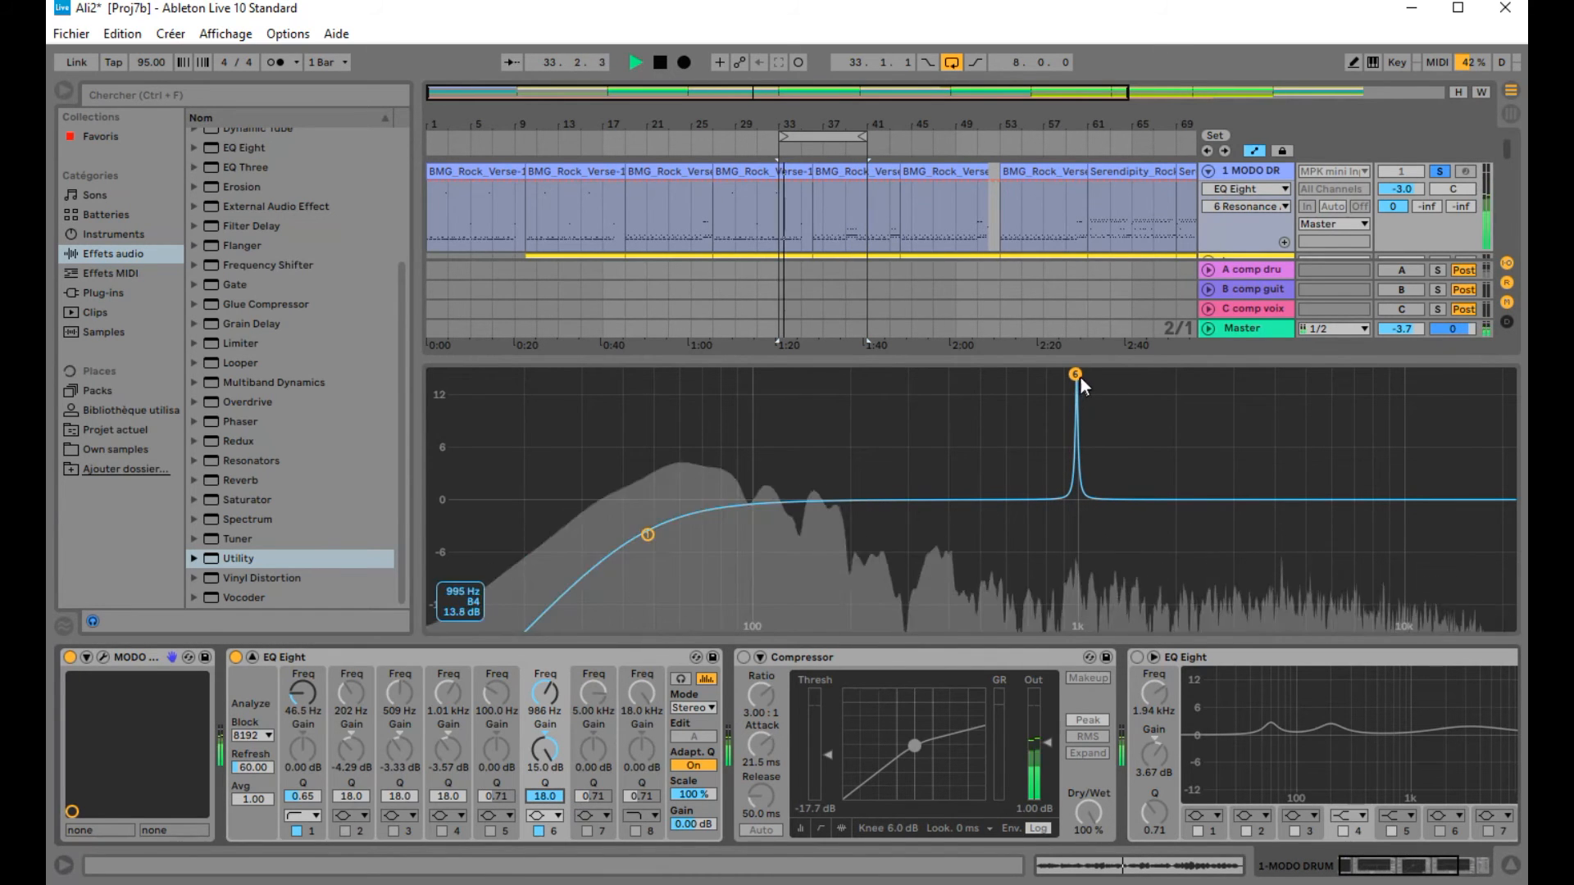
mouse_move(1076, 374)
left_mouse_down()
mouse_move(678, 374)
mouse_move(1084, 374)
left_mouse_up()
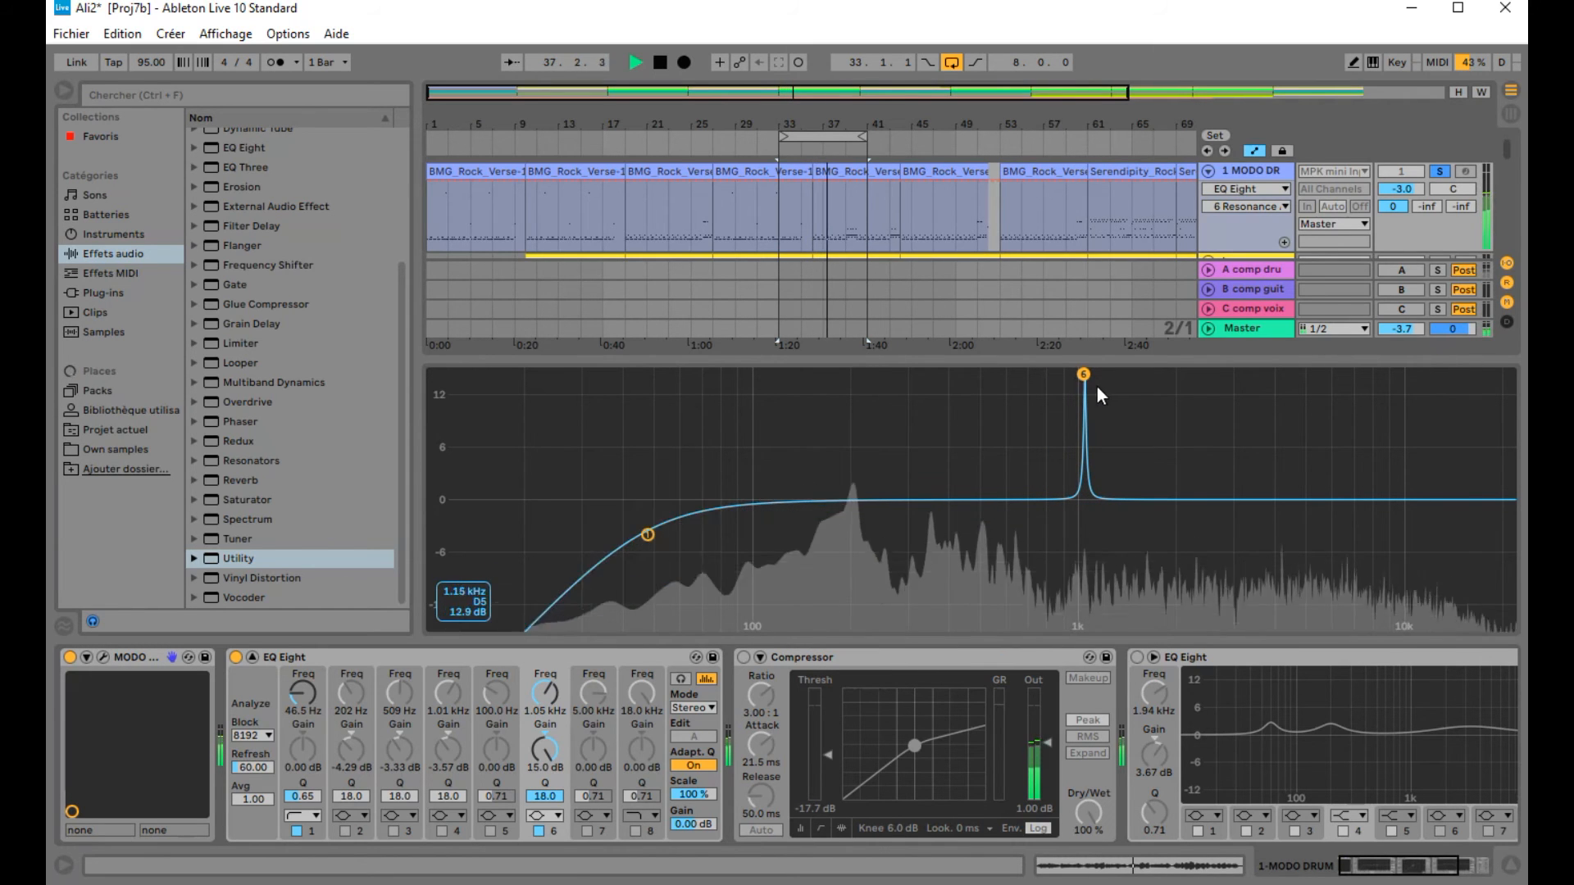
left_click_drag(1083, 374, 1082, 374)
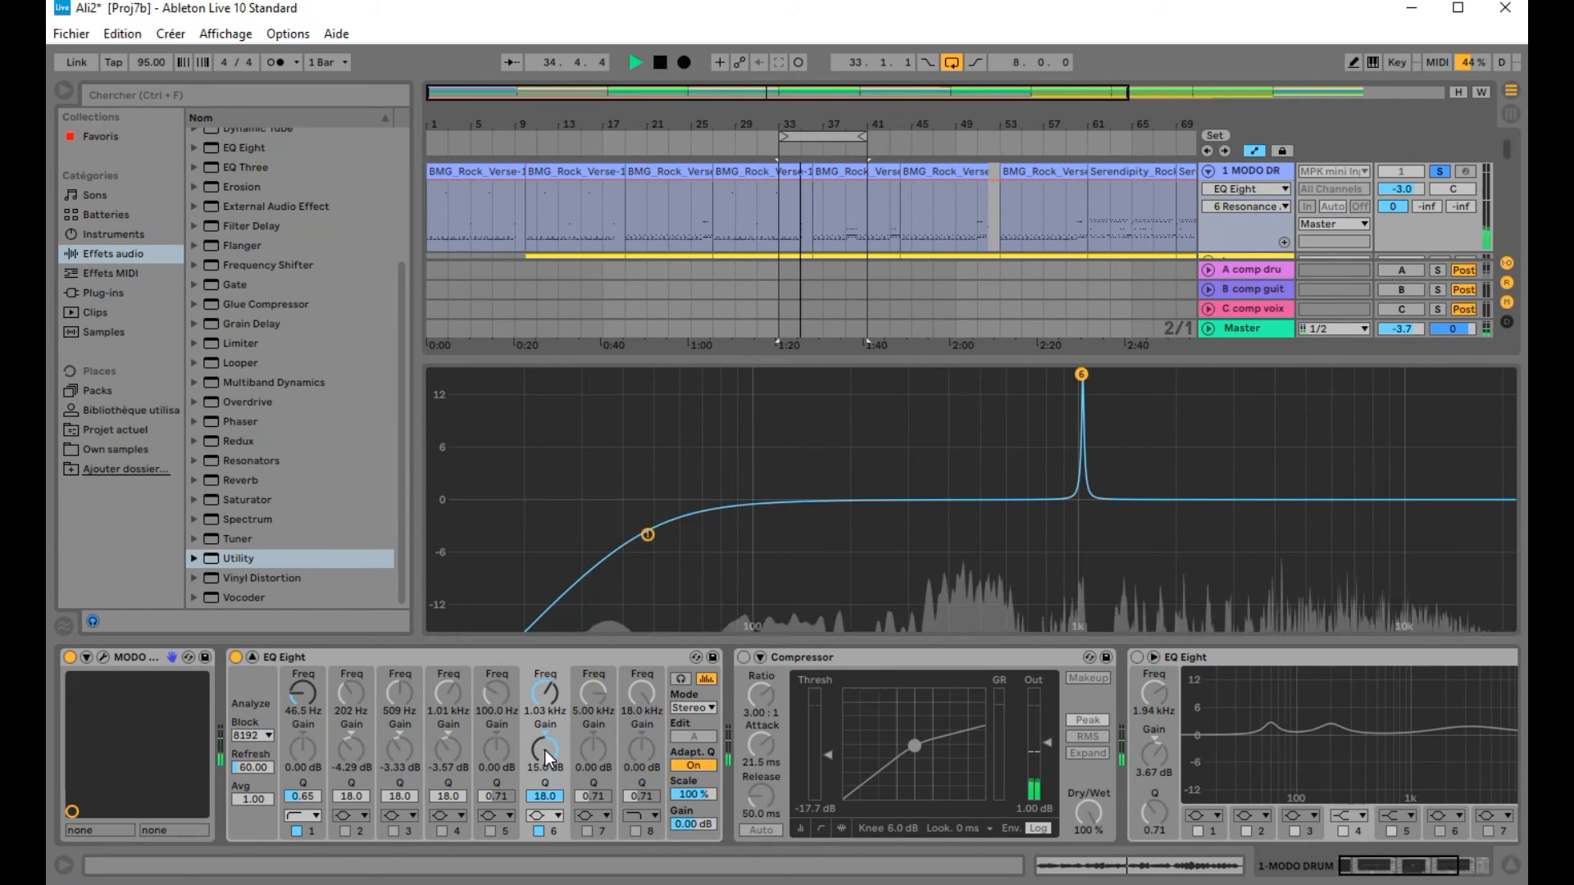
Step: Cut band 6 to -3.57 dB and toggle the EQ Eight off and on to compare
left_click_drag(546, 748, 545, 810)
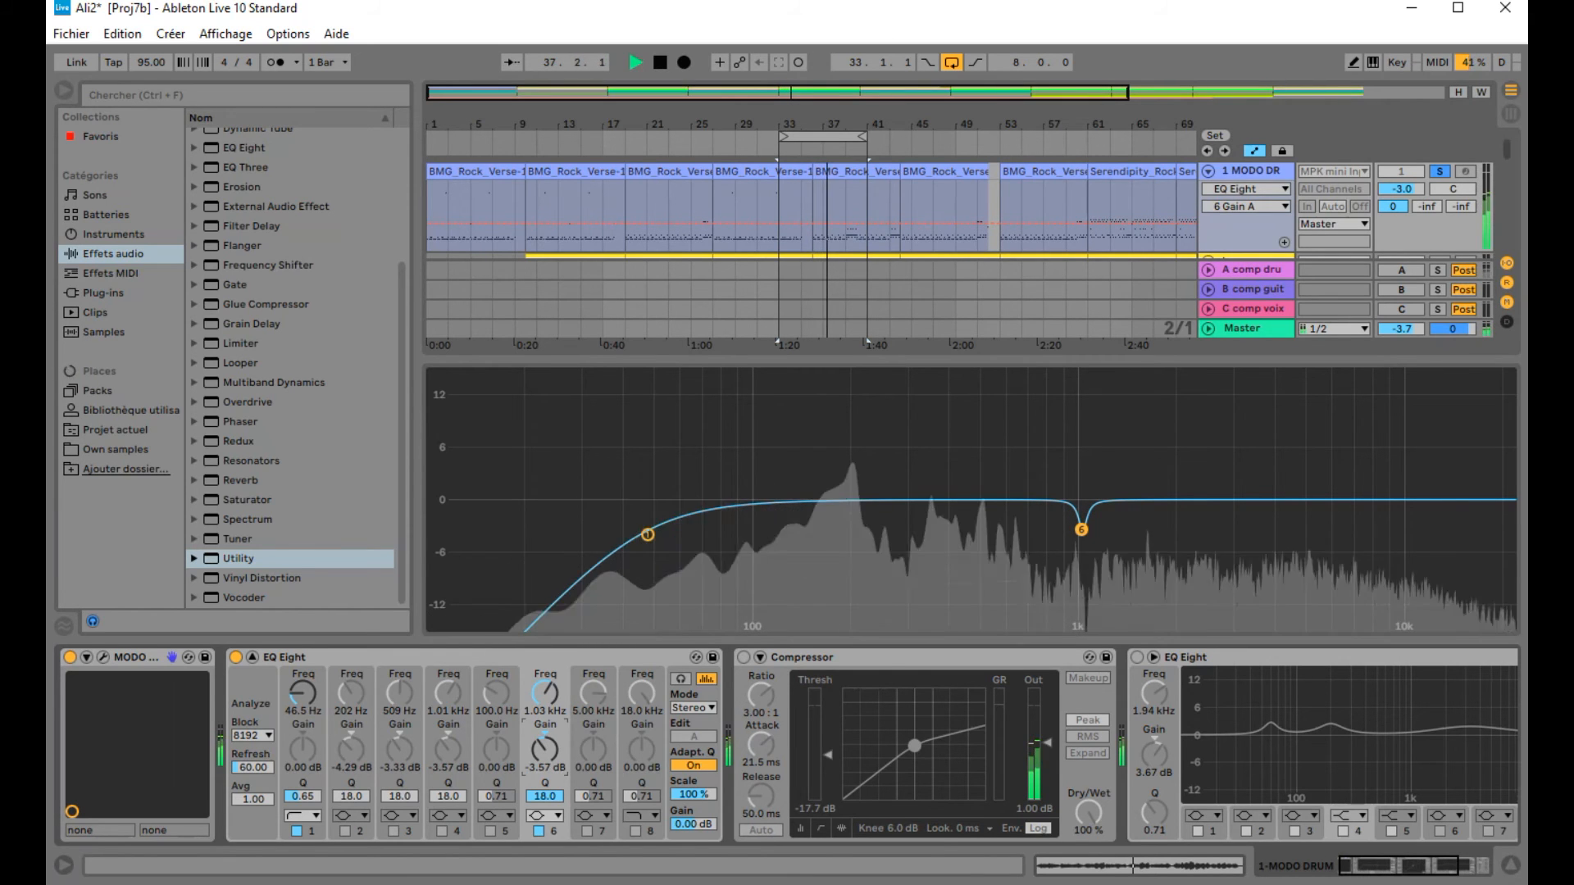
left_click(237, 659)
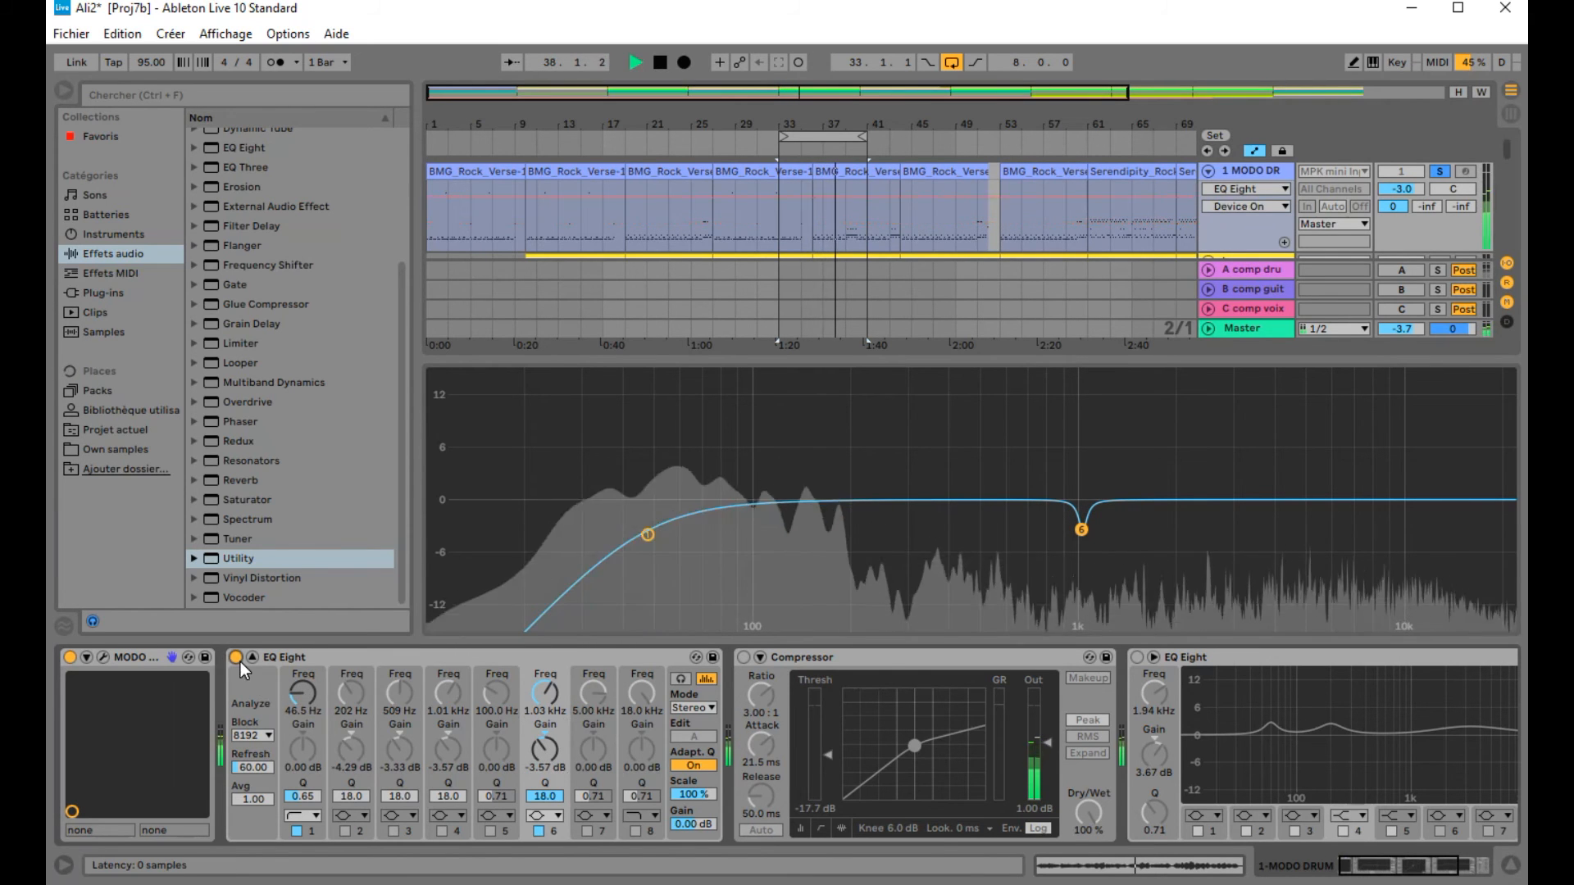
left_click(238, 659)
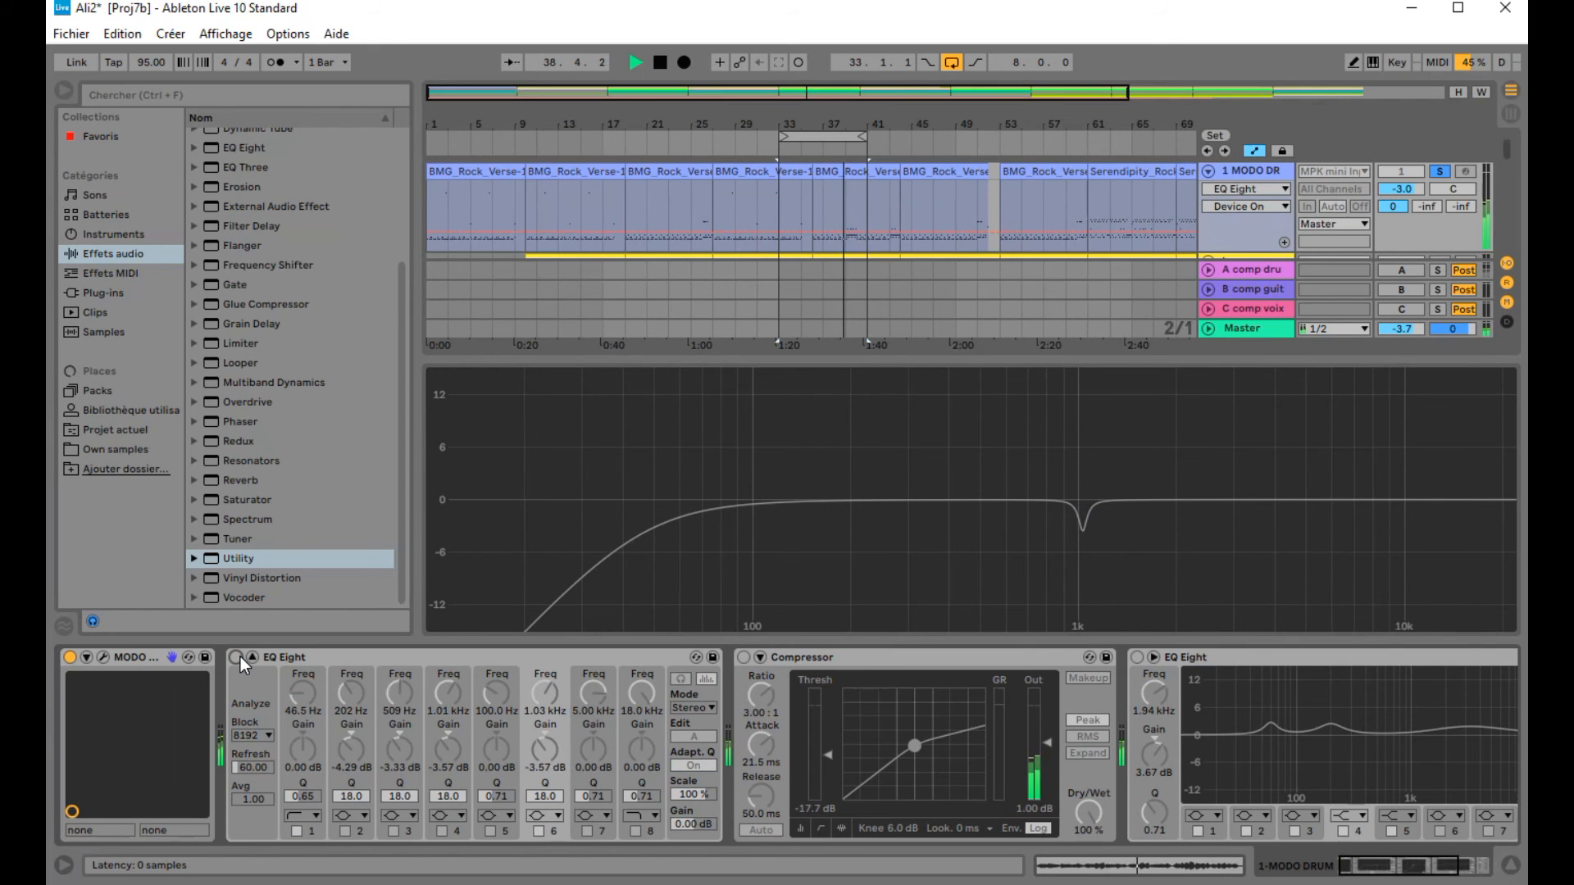
left_click(238, 660)
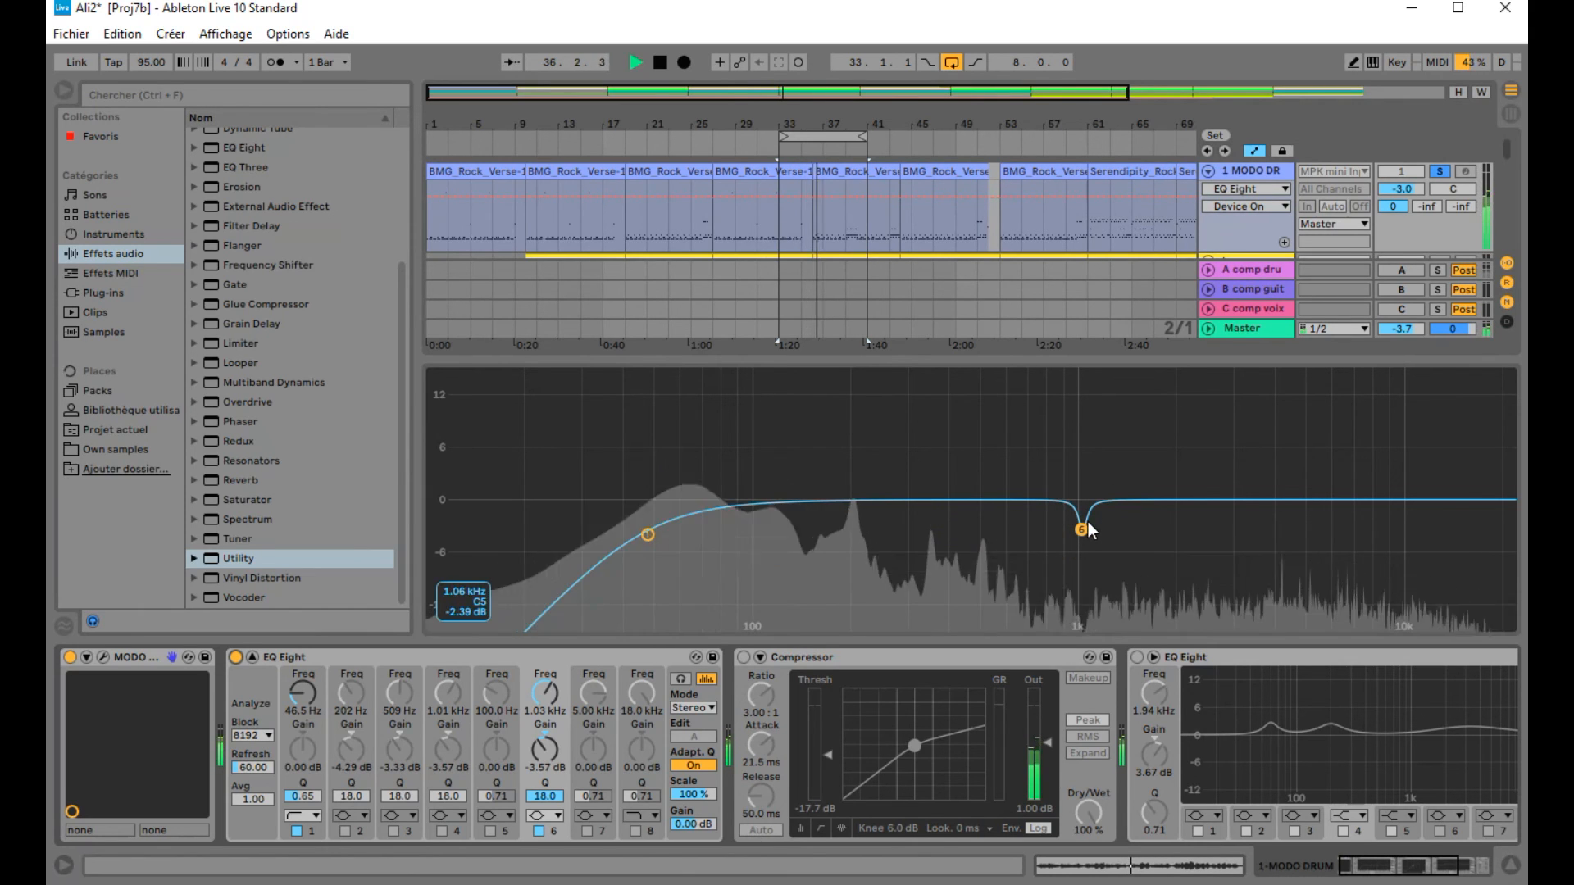
Step: Switch off band 6 and switch EQ bands 2, 3 and 4 back on
left_click(540, 831)
left_click(345, 831)
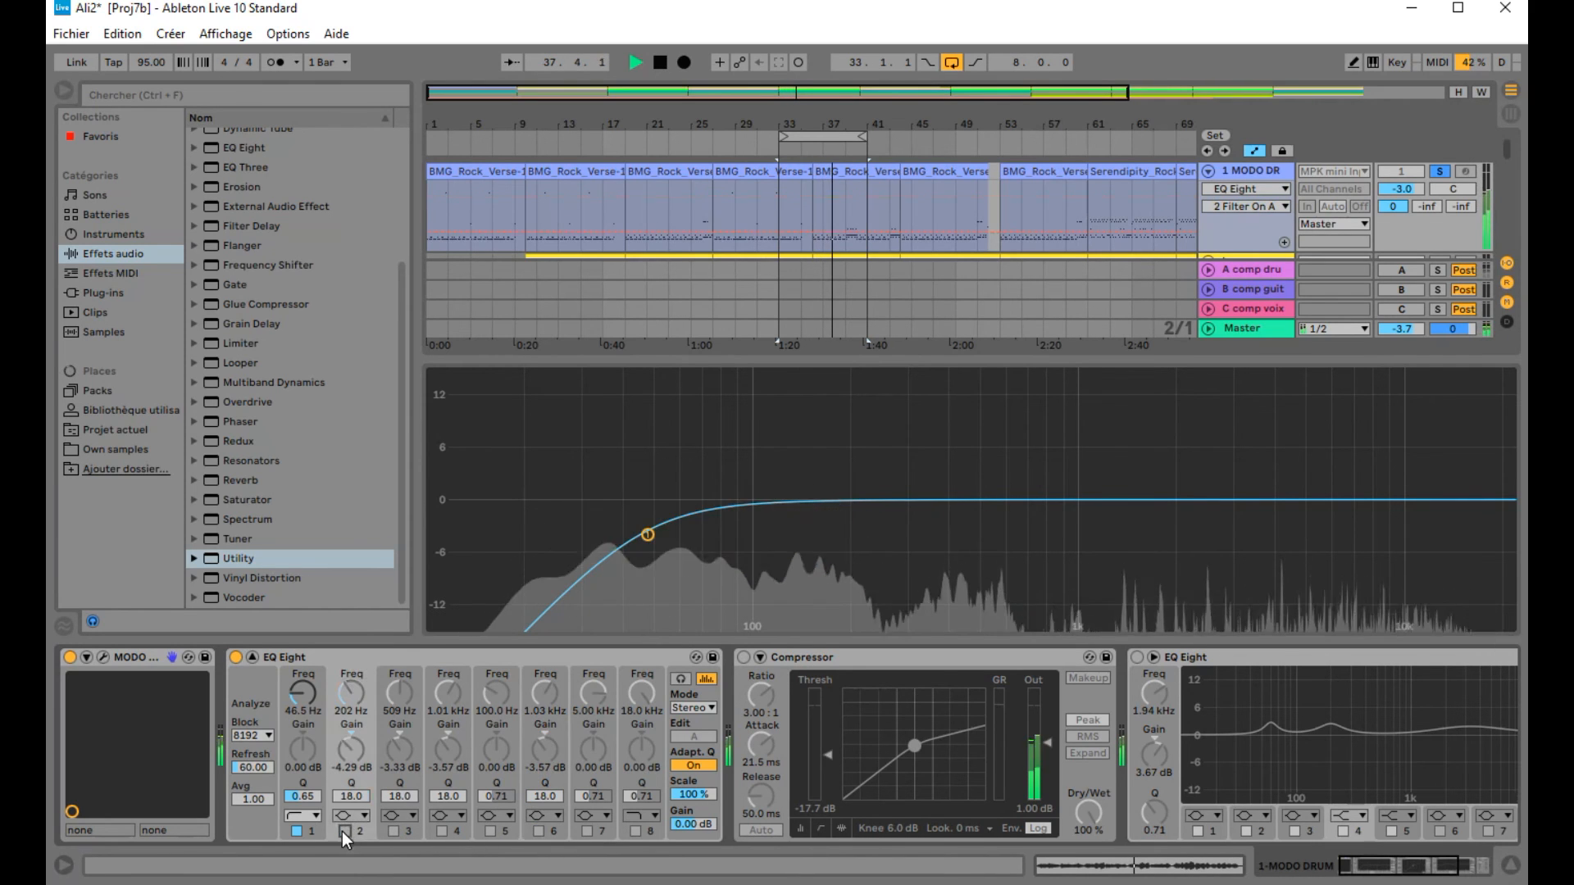
left_click(394, 831)
left_click(444, 832)
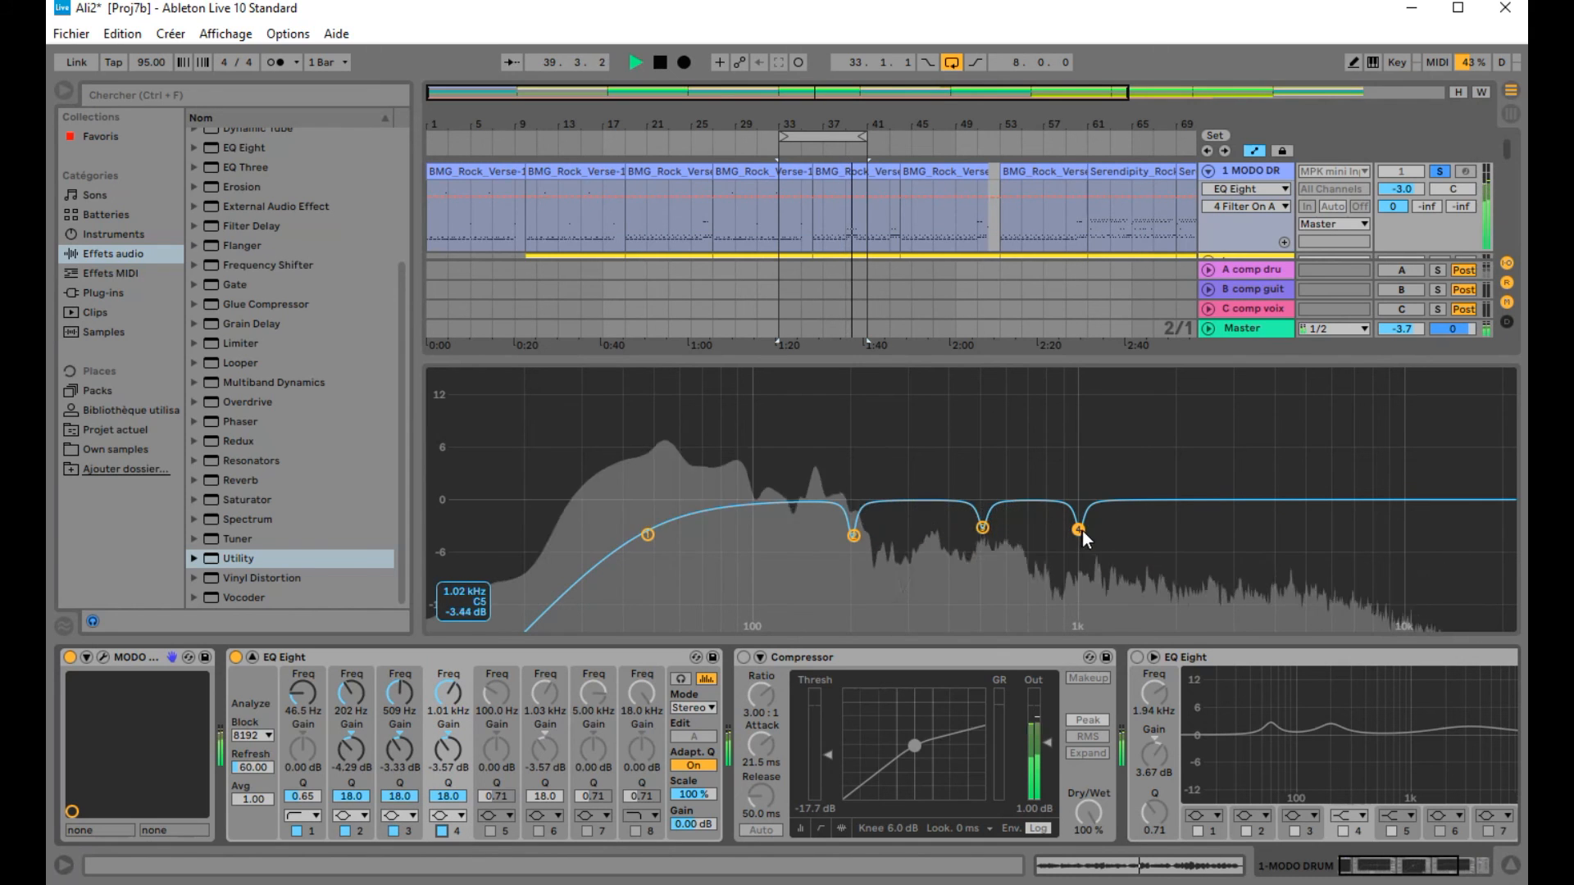
Step: Boost band 4 to 15 dB by moving its point, and undo that change
left_click_drag(1079, 531, 1078, 375)
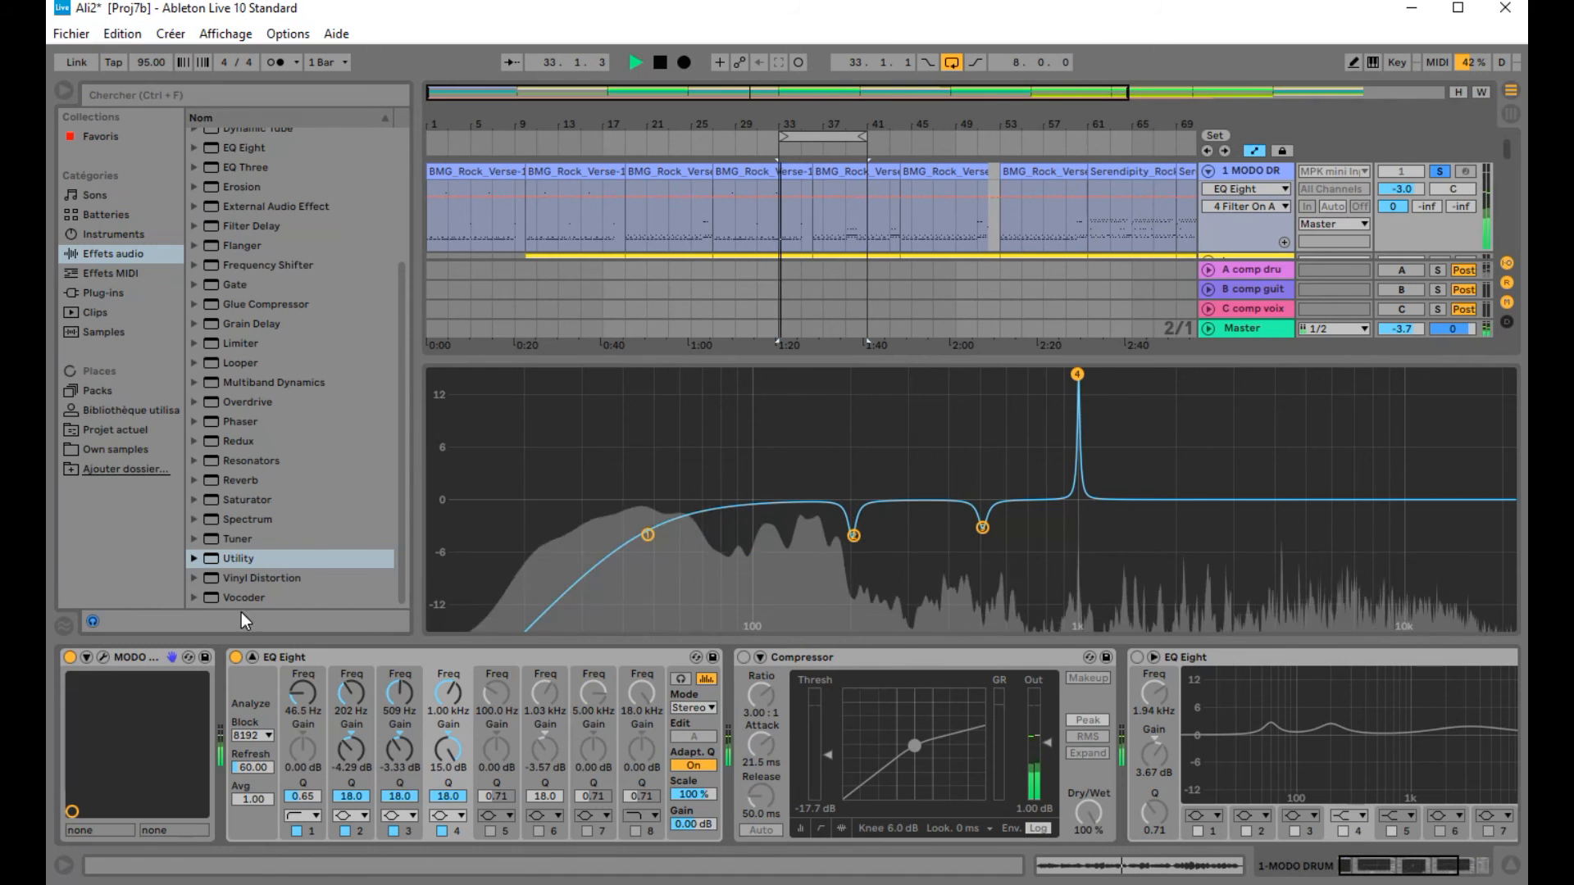
left_click(122, 34)
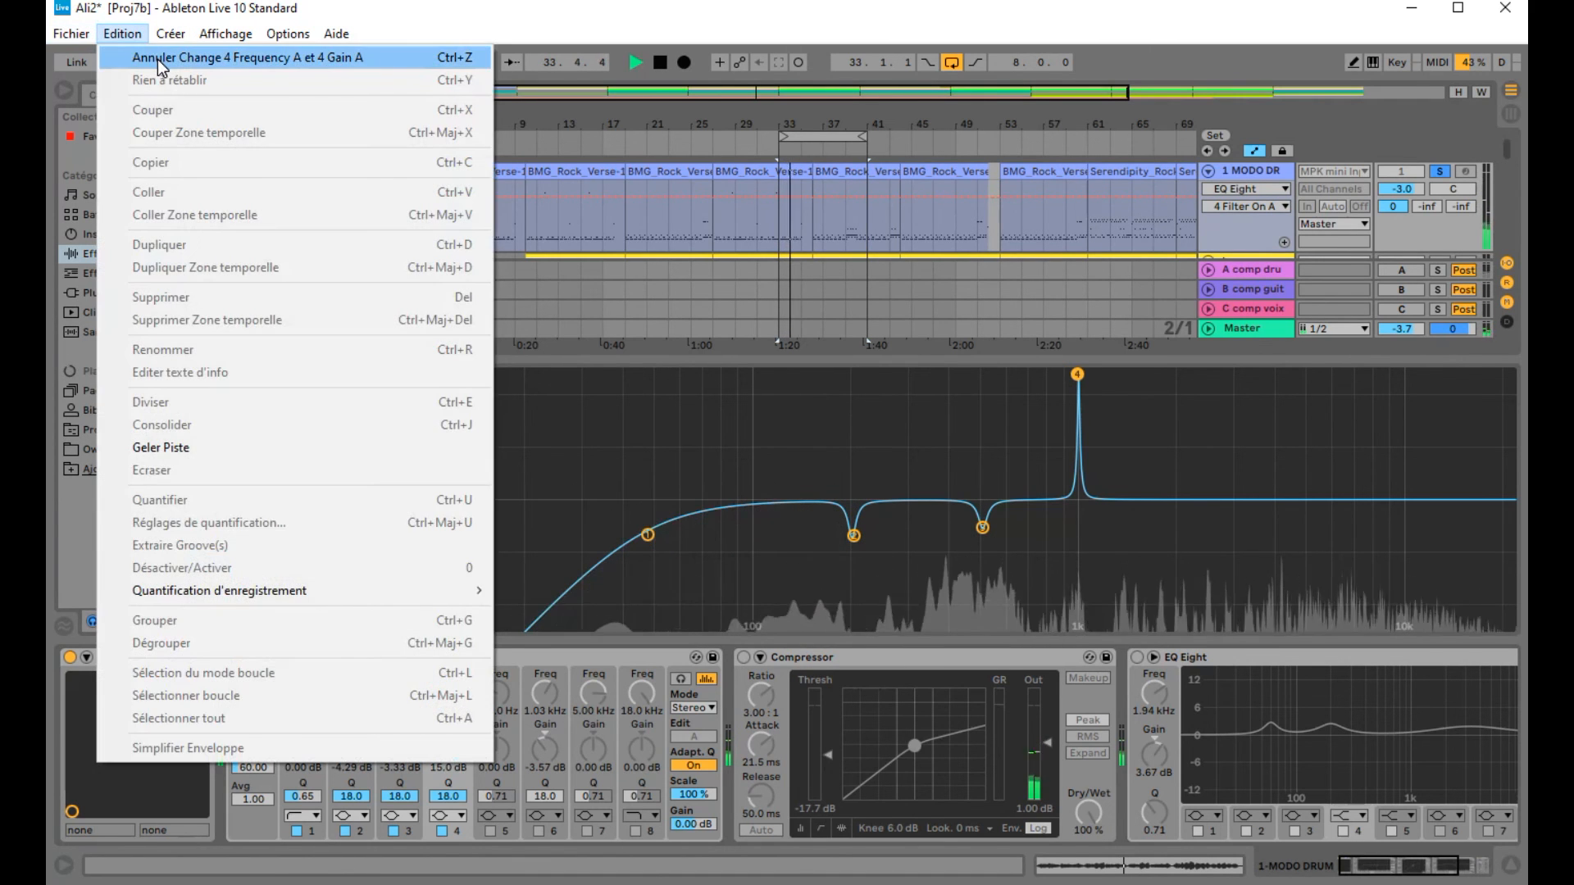
left_click(164, 59)
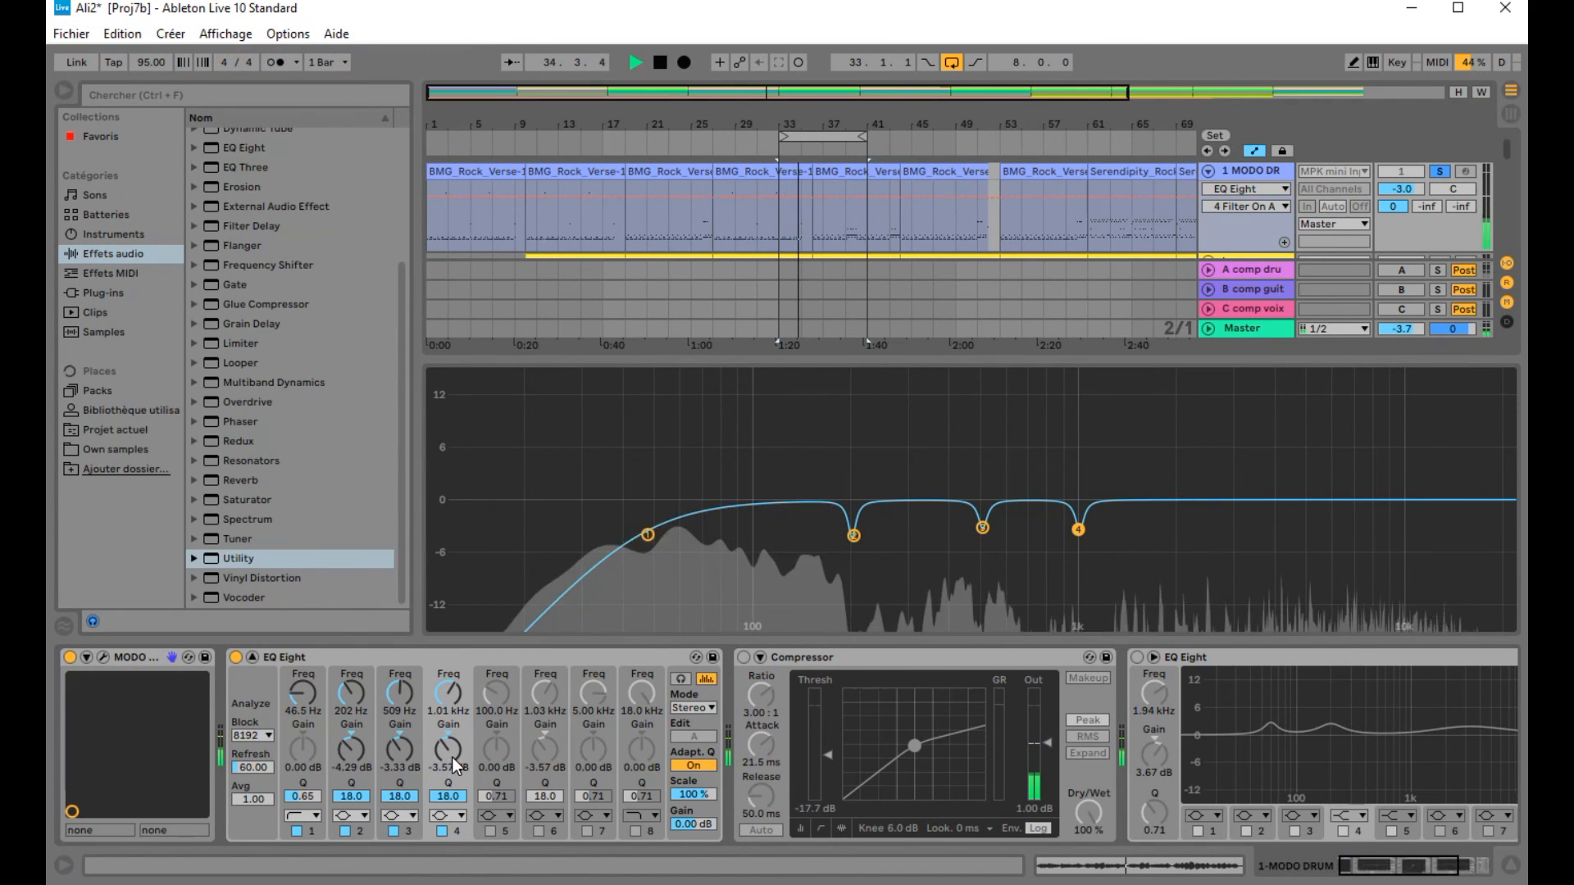
Step: Boost and recut bands 4 and 3, setting band 3's gain to -3.10 dB and band 4's to -3.33 dB
left_click_drag(449, 749, 449, 689)
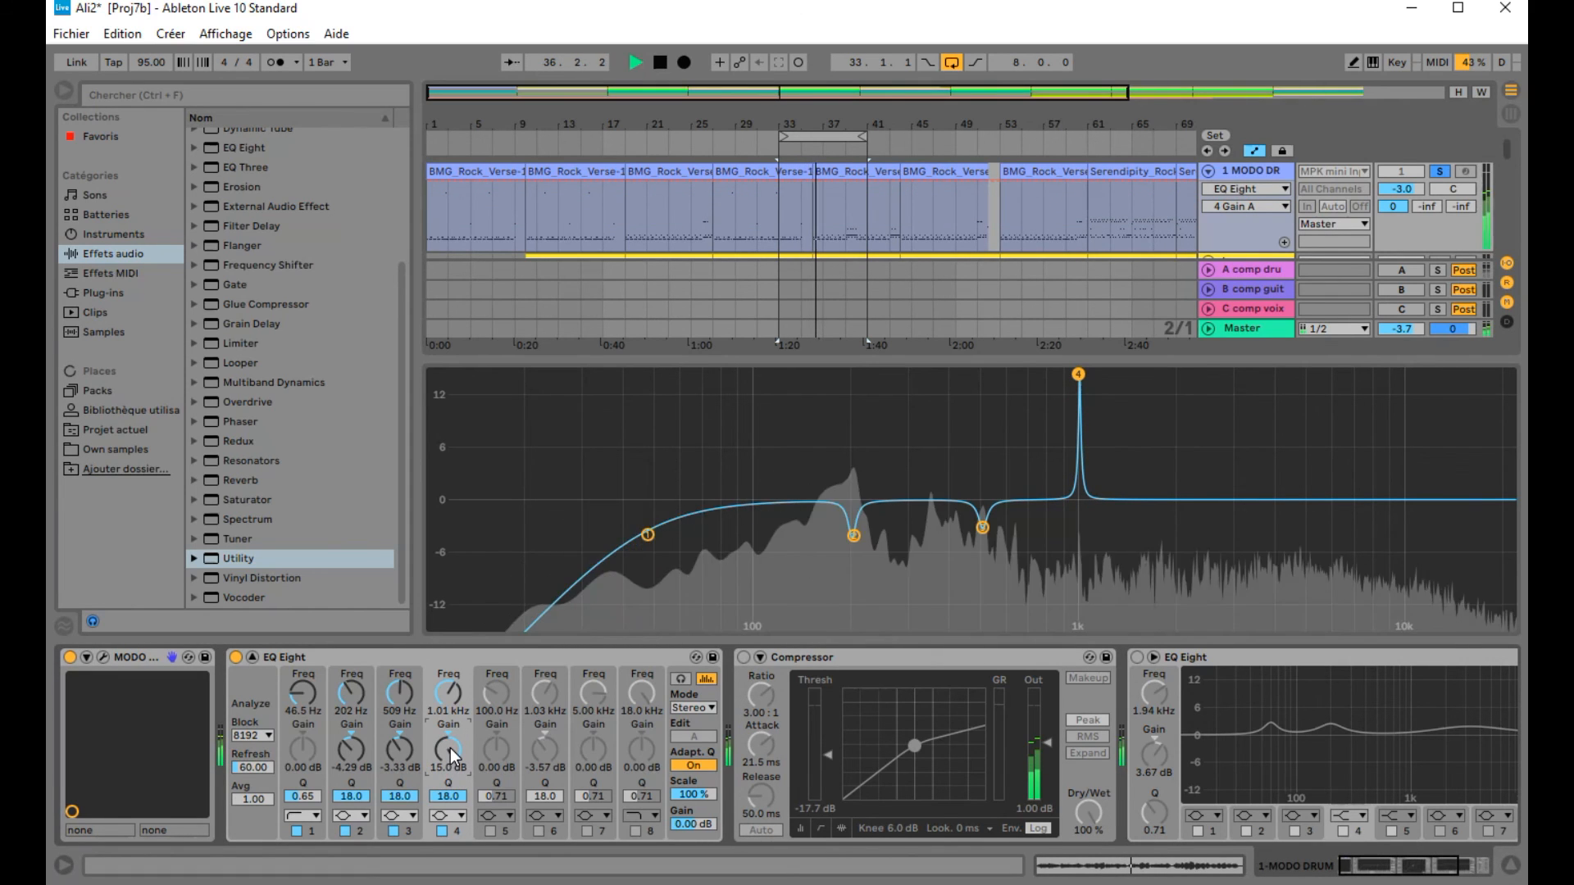
left_click_drag(445, 755, 412, 655)
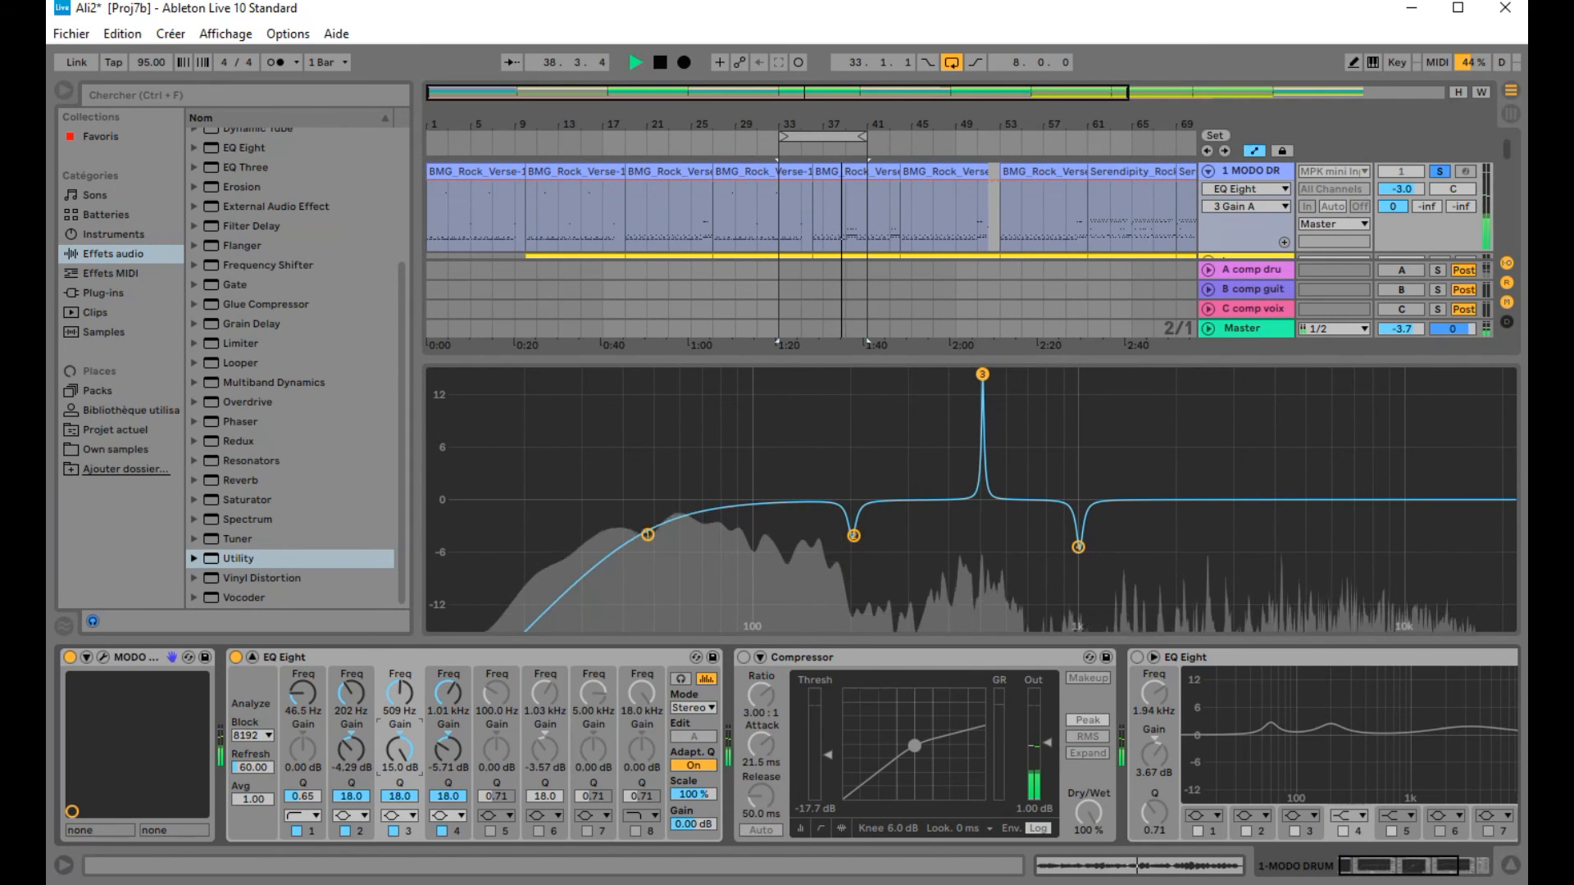
left_click_drag(399, 748, 399, 820)
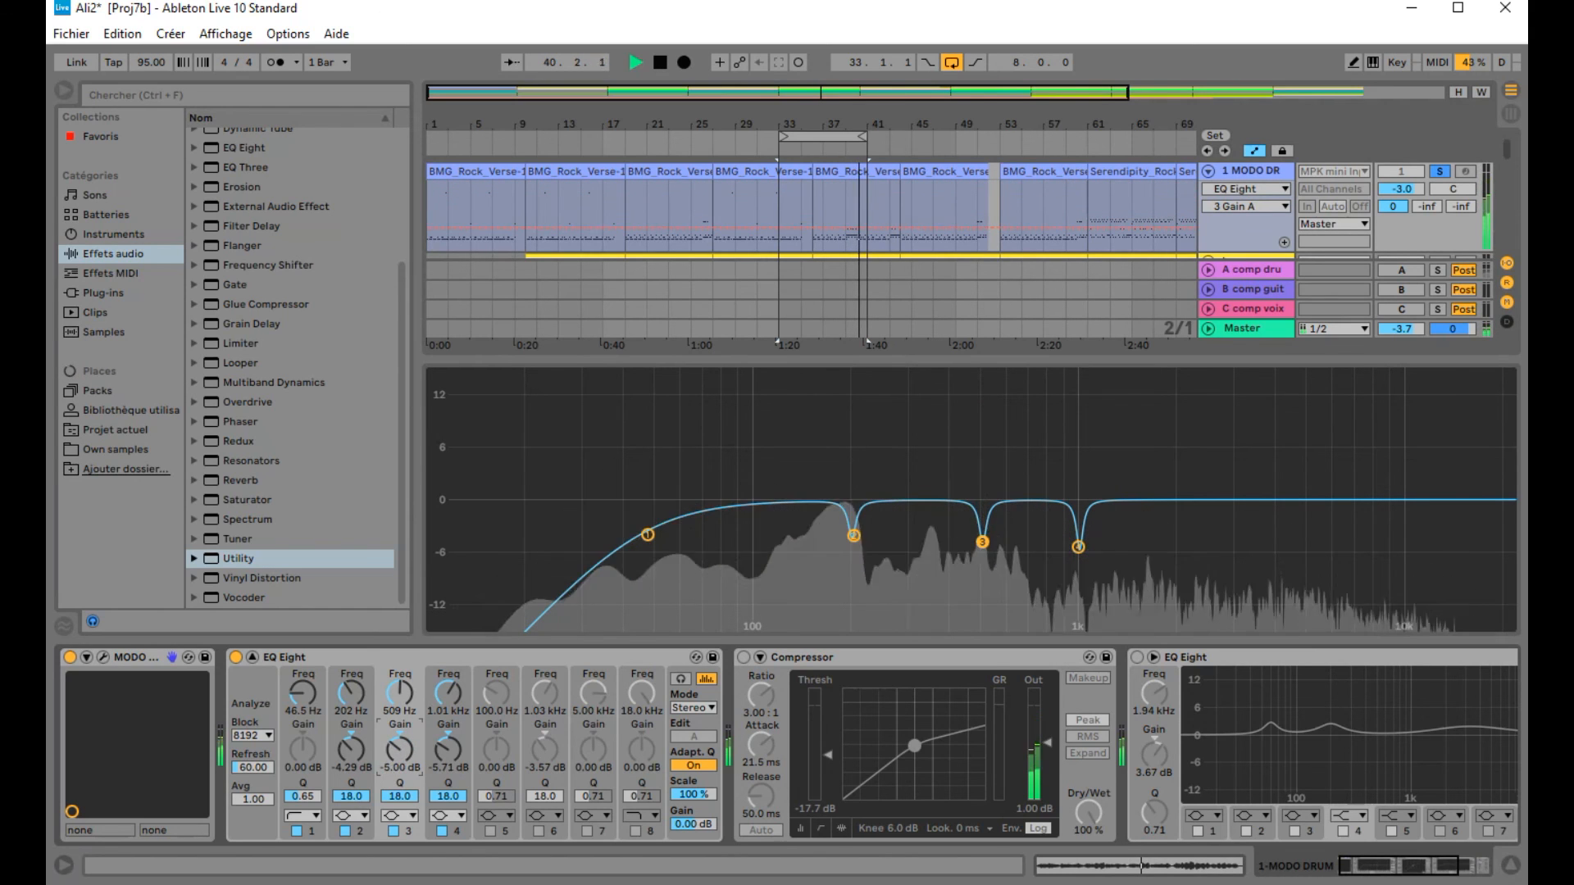
left_click_drag(399, 749, 447, 743)
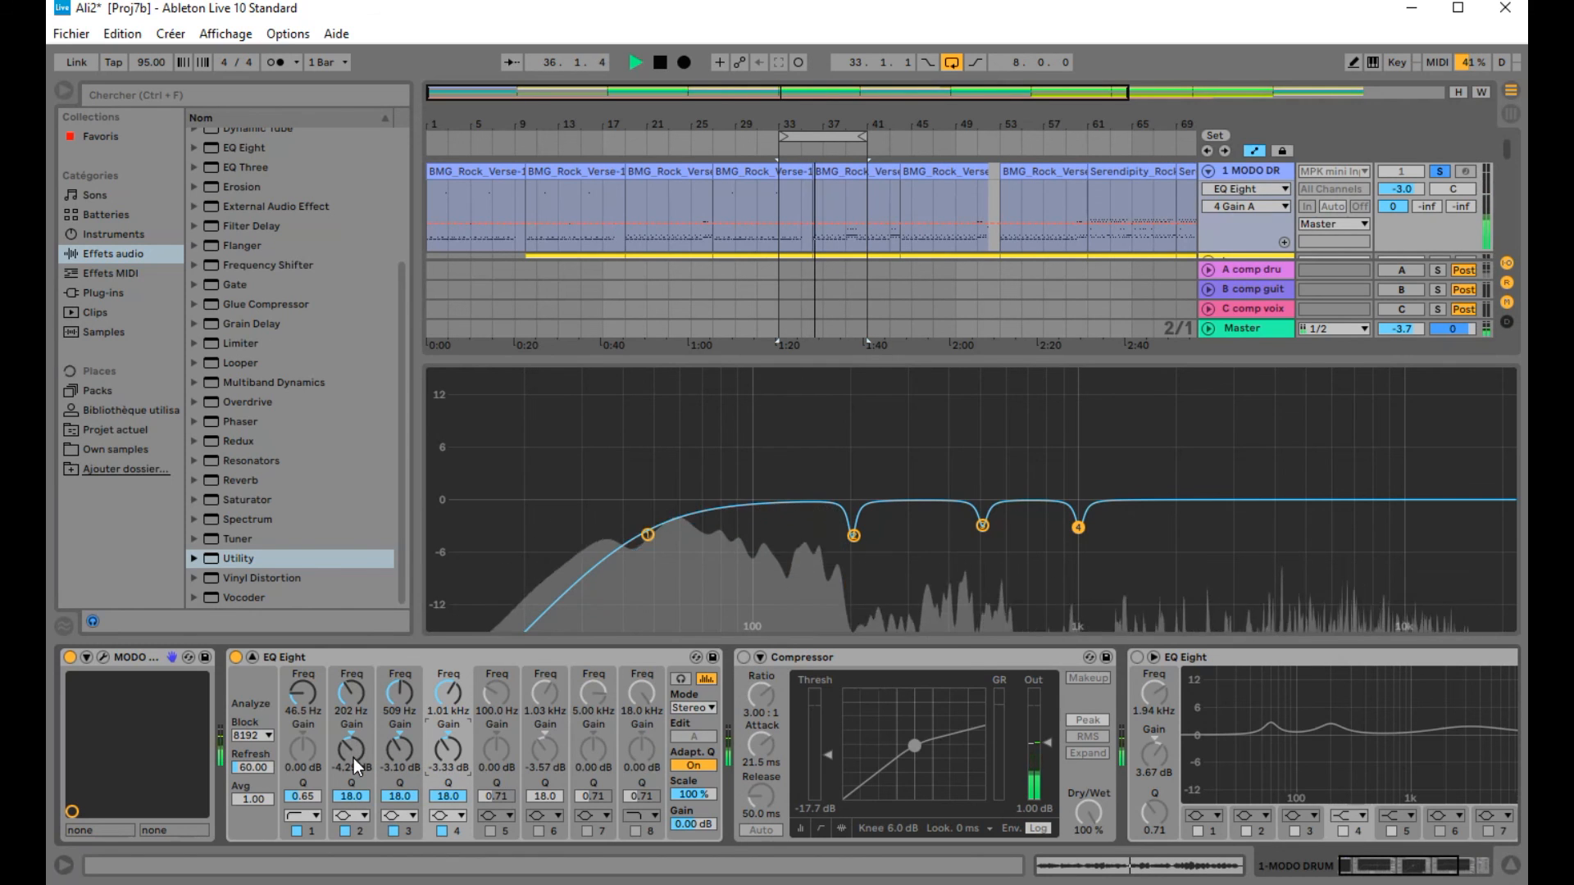
Step: Boost band 2 briefly to audition, set its gain to -3.33 dB, and stop playback
left_click_drag(361, 748, 361, 652)
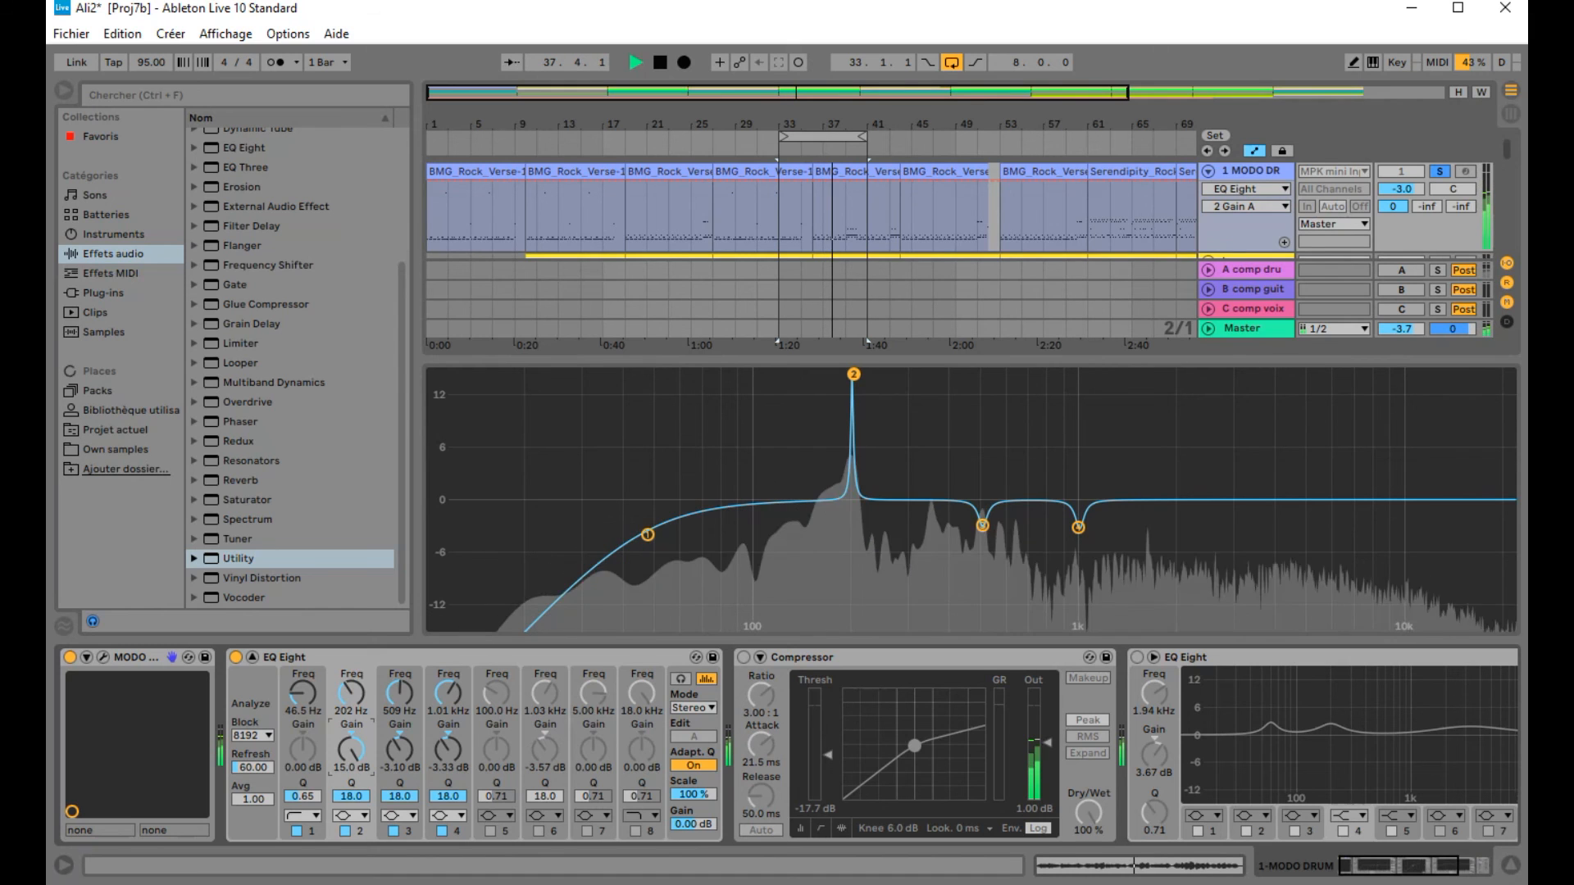
left_click_drag(361, 652, 361, 742)
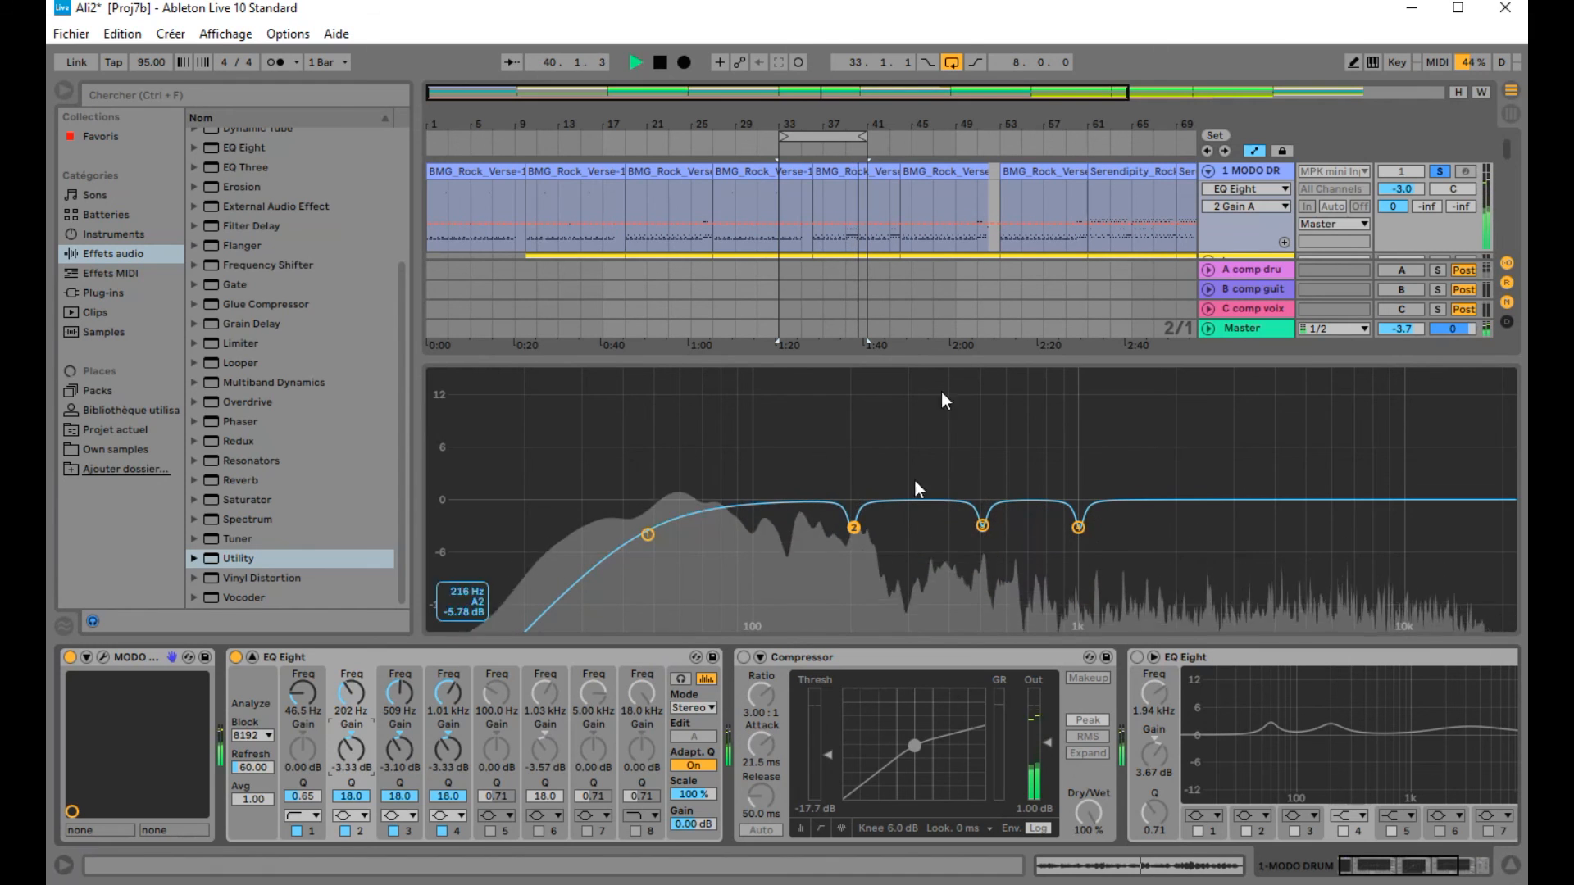
left_click(660, 62)
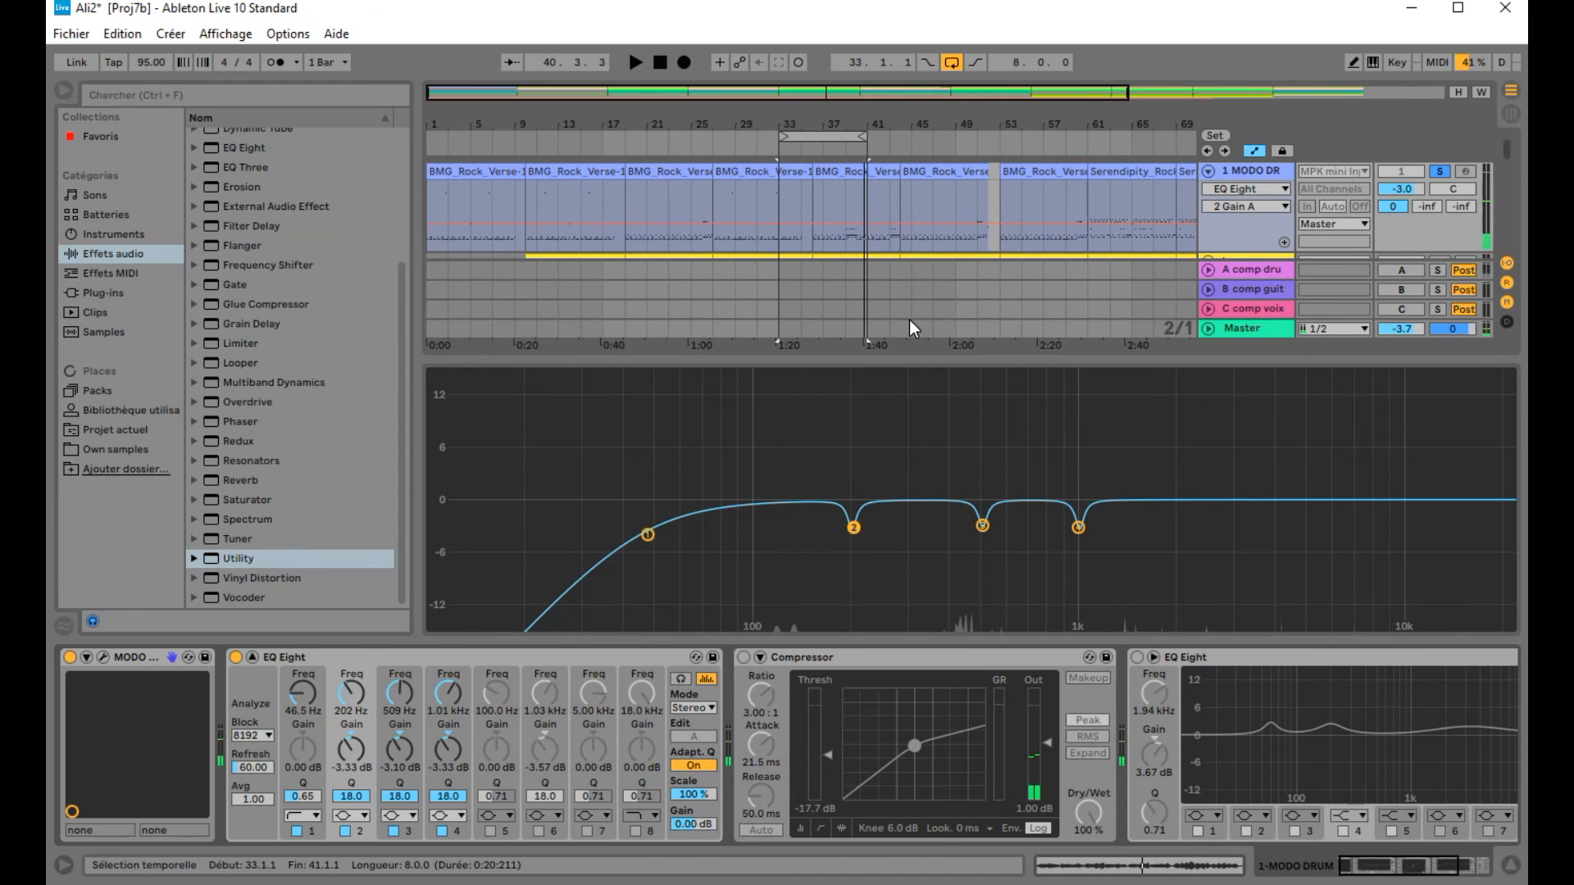